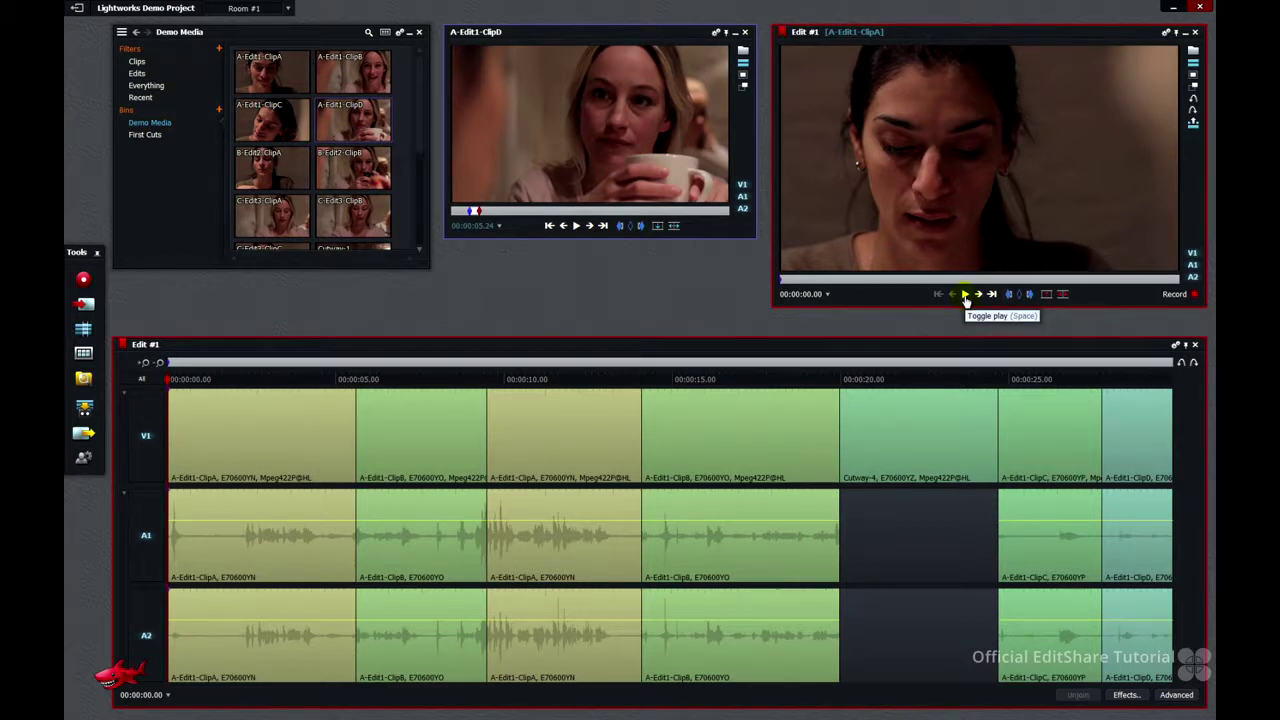
- Delete the opening of Edit #1 up to 00:00:01.06 so later clips shift left
{"action": "left_click", "coordinate": [965, 296]}
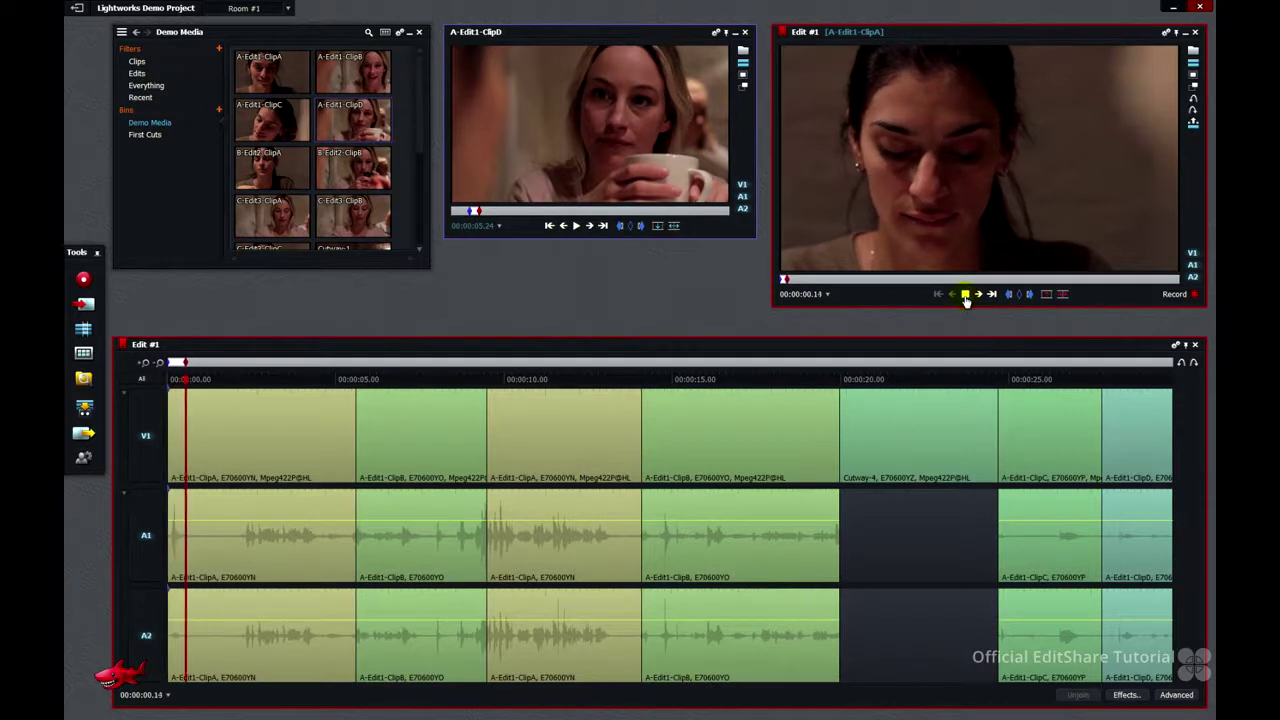
{"action": "left_click", "coordinate": [965, 296]}
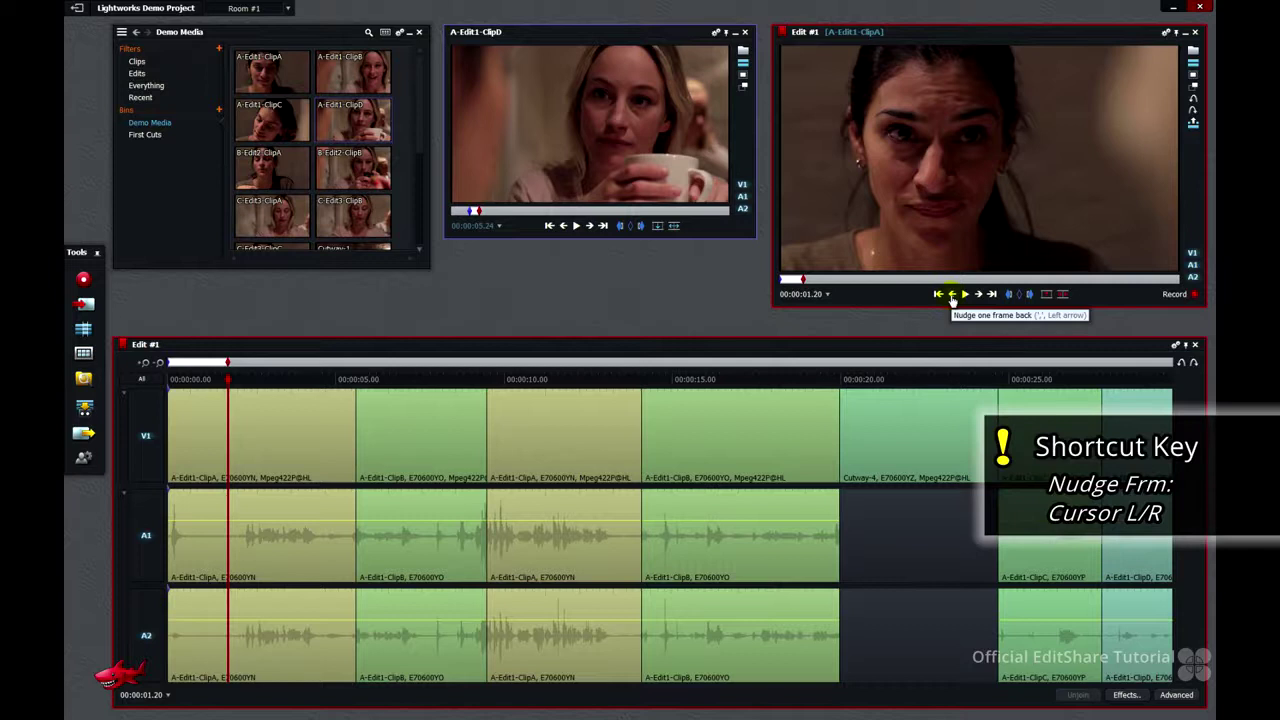
{"action": "key", "text": "Left"}
{"action": "key", "text": "Left"}
{"action": "key", "text": "Left"}
{"action": "key", "text": "Left"}
{"action": "key", "text": "Left"}
{"action": "key", "text": "Left"}
{"action": "key", "text": "Left"}
{"action": "key", "text": "Left"}
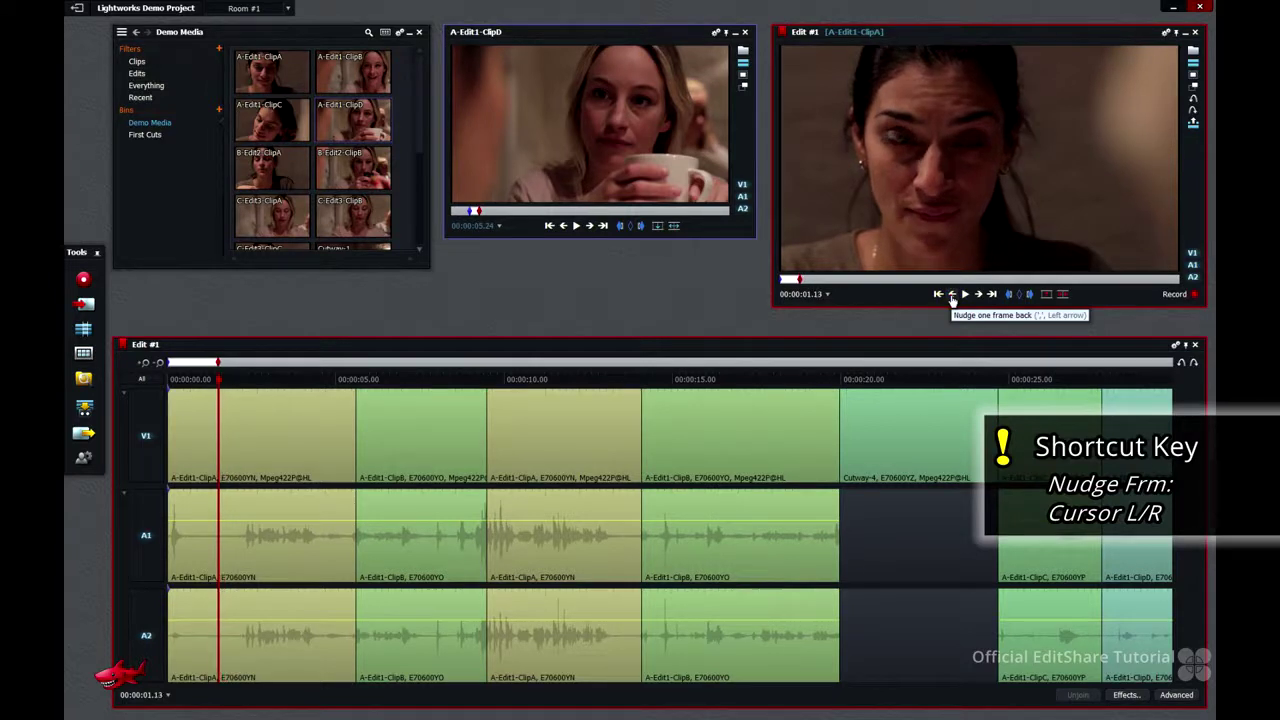
{"action": "key", "text": "Left"}
{"action": "key", "text": "Left"}
{"action": "key", "text": "Left"}
{"action": "key", "text": "Left"}
{"action": "key", "text": "Left"}
{"action": "key", "text": "Left"}
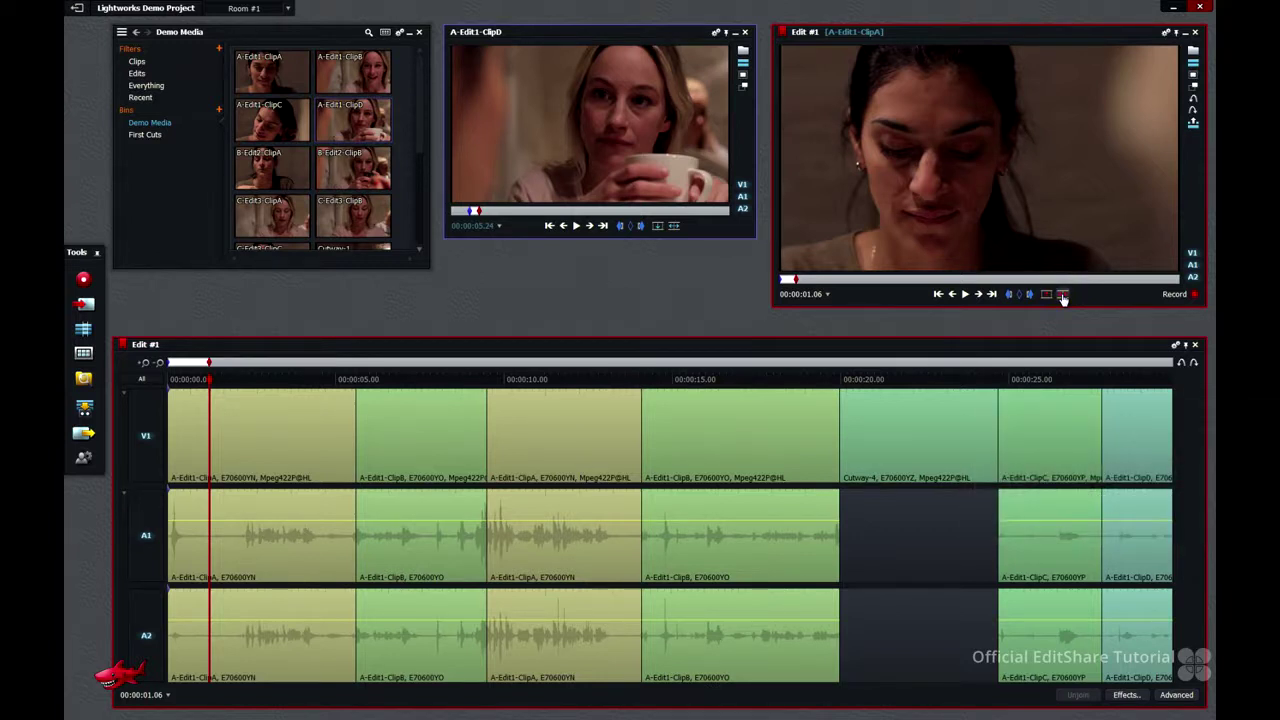
{"action": "left_click", "coordinate": [1062, 295]}
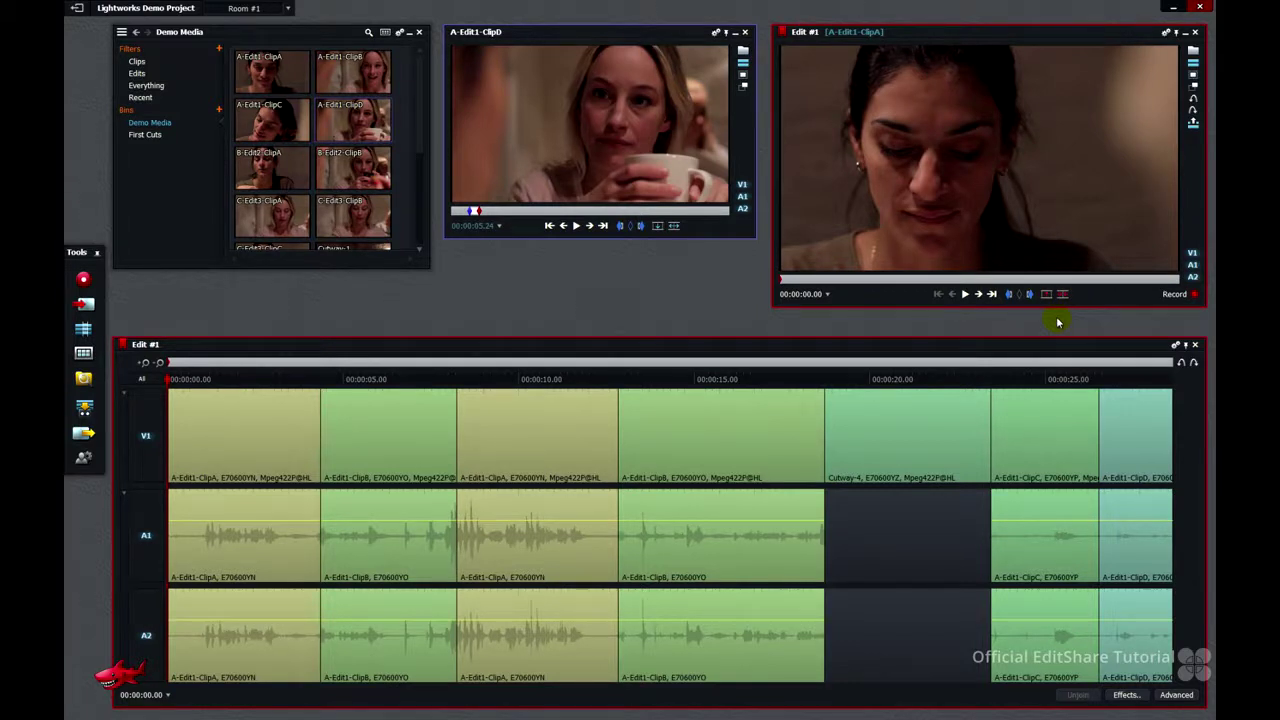
- Zoom in on the first nine seconds and find the trim start at 00:00:03.15 in ClipA
{"action": "left_click", "coordinate": [254, 381]}
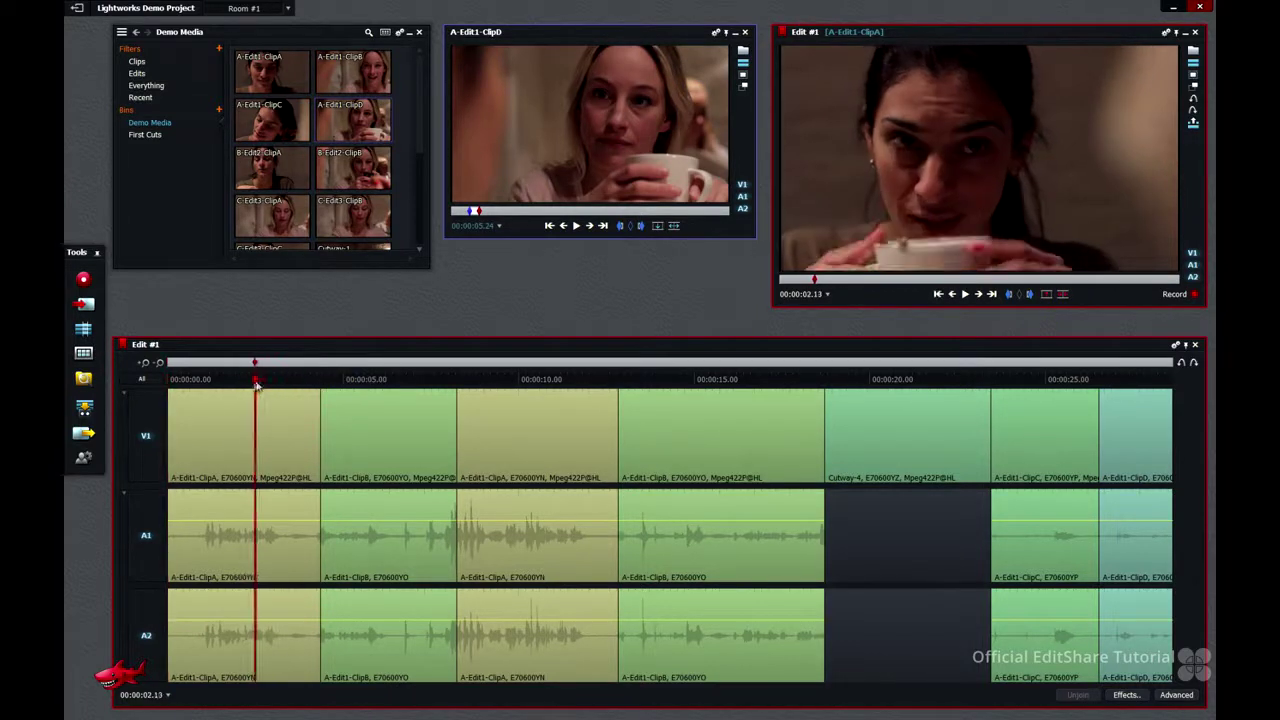
{"action": "left_click", "coordinate": [251, 382]}
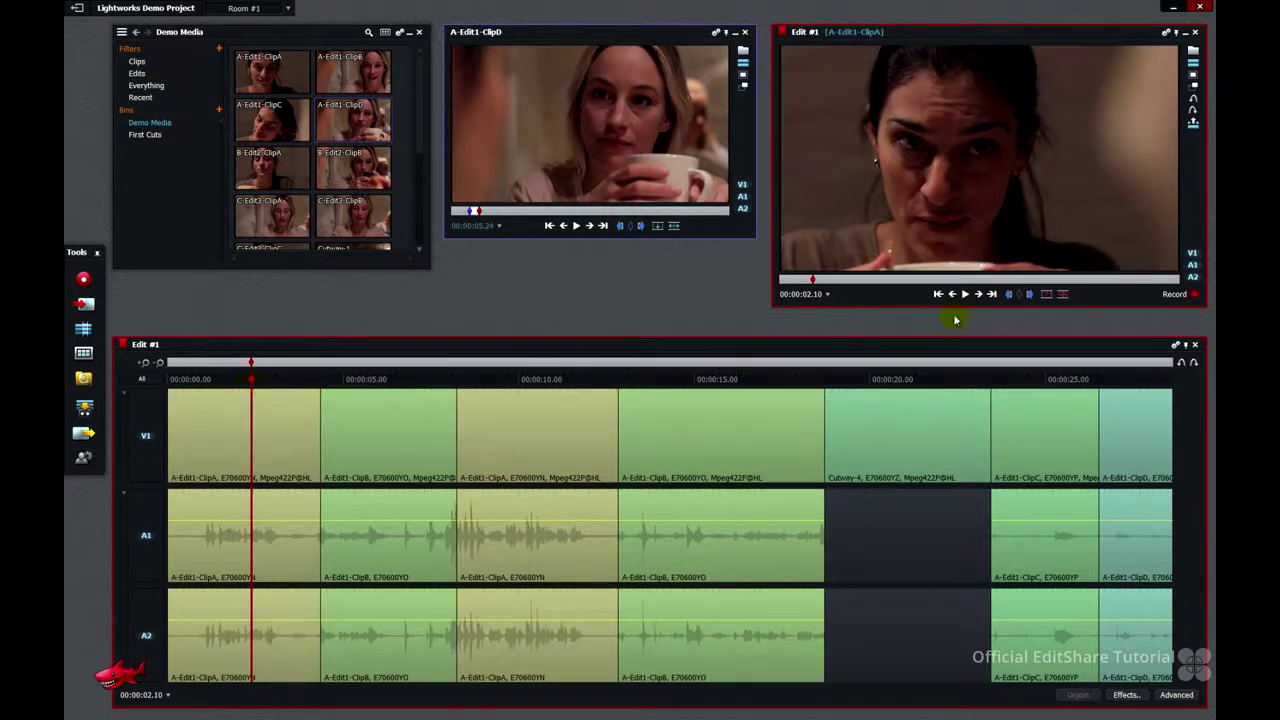
{"action": "left_click", "coordinate": [965, 294]}
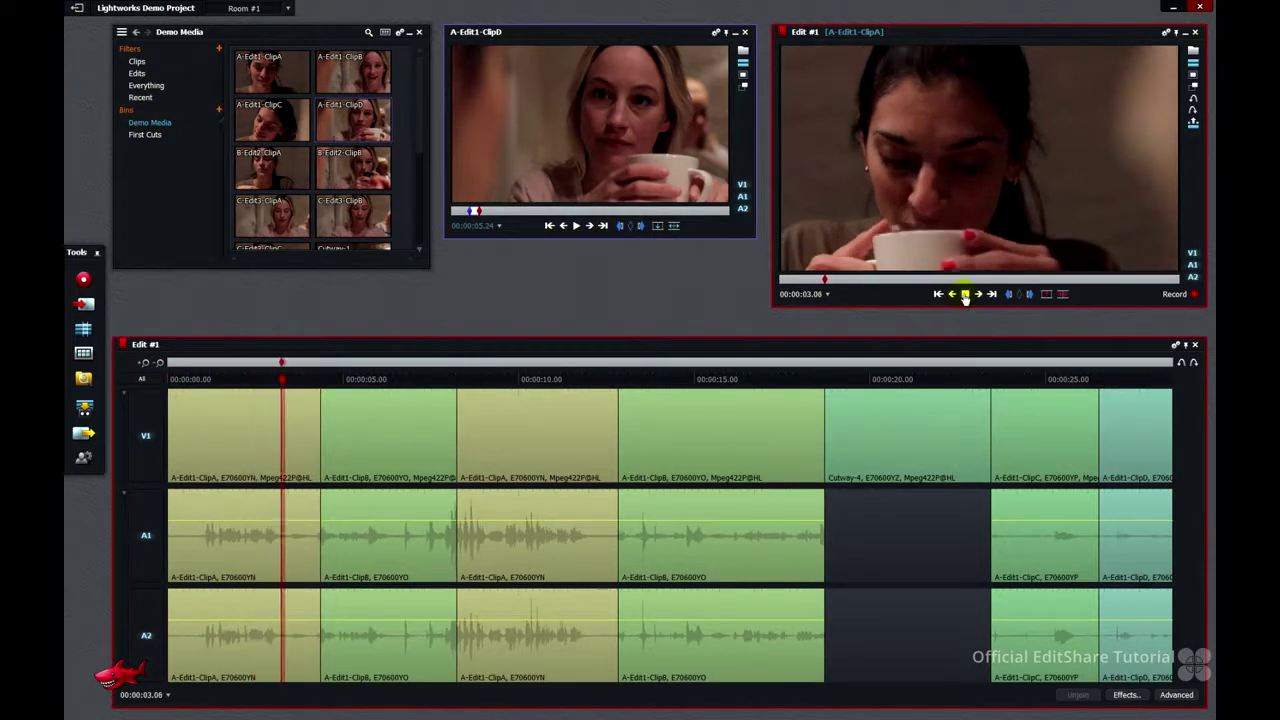
{"action": "left_click", "coordinate": [965, 294]}
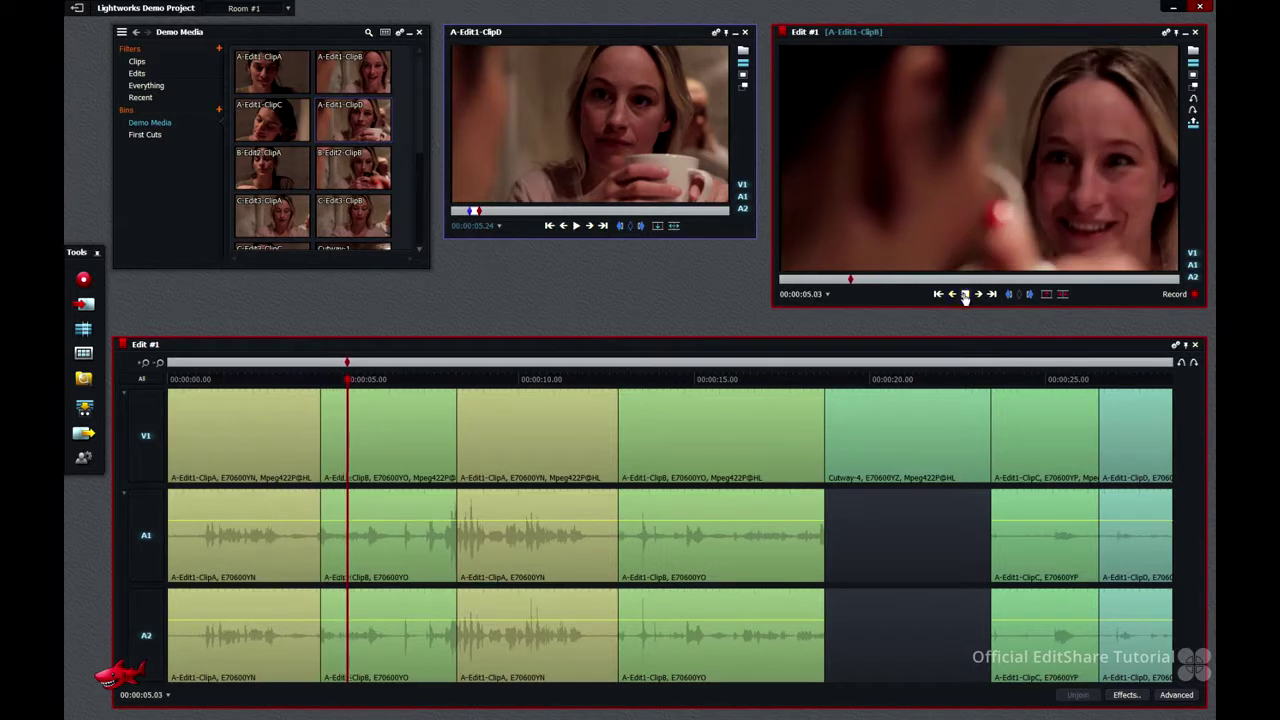
{"action": "left_click", "coordinate": [339, 380]}
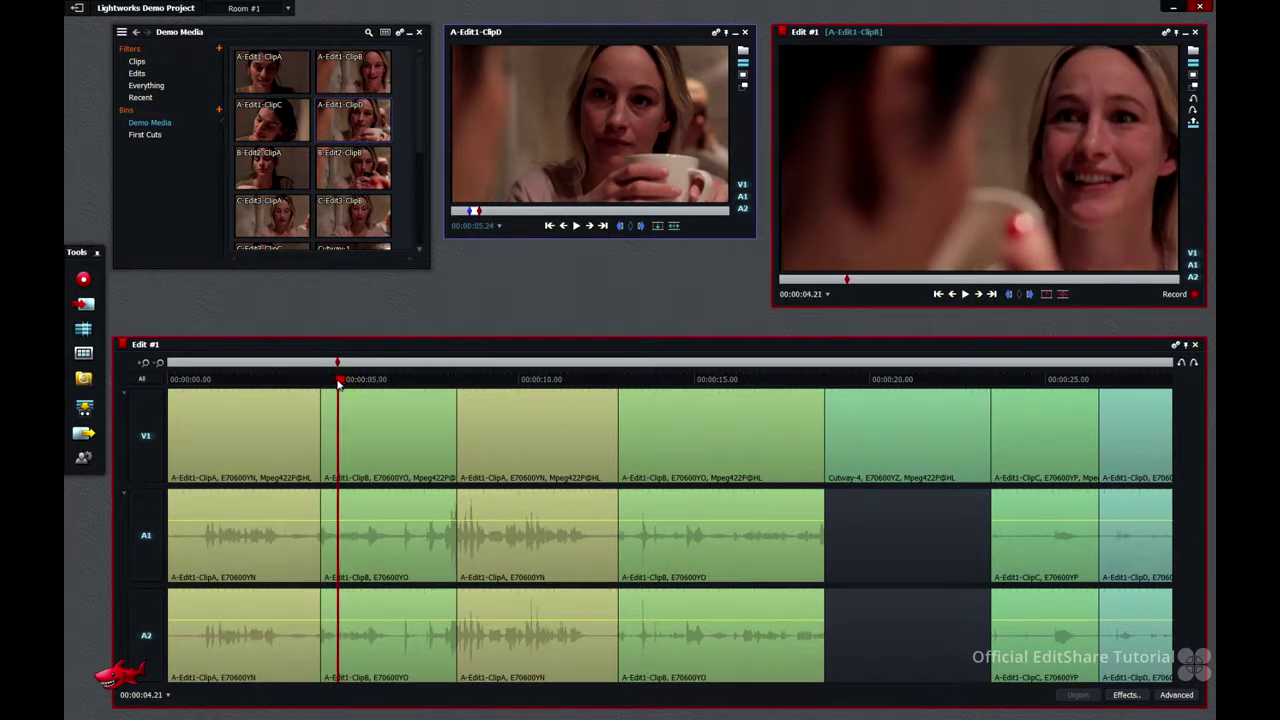
{"action": "mouse_move", "coordinate": [339, 383]}
{"action": "left_mouse_down"}
{"action": "mouse_move", "coordinate": [292, 385]}
{"action": "mouse_move", "coordinate": [328, 380]}
{"action": "left_mouse_up"}
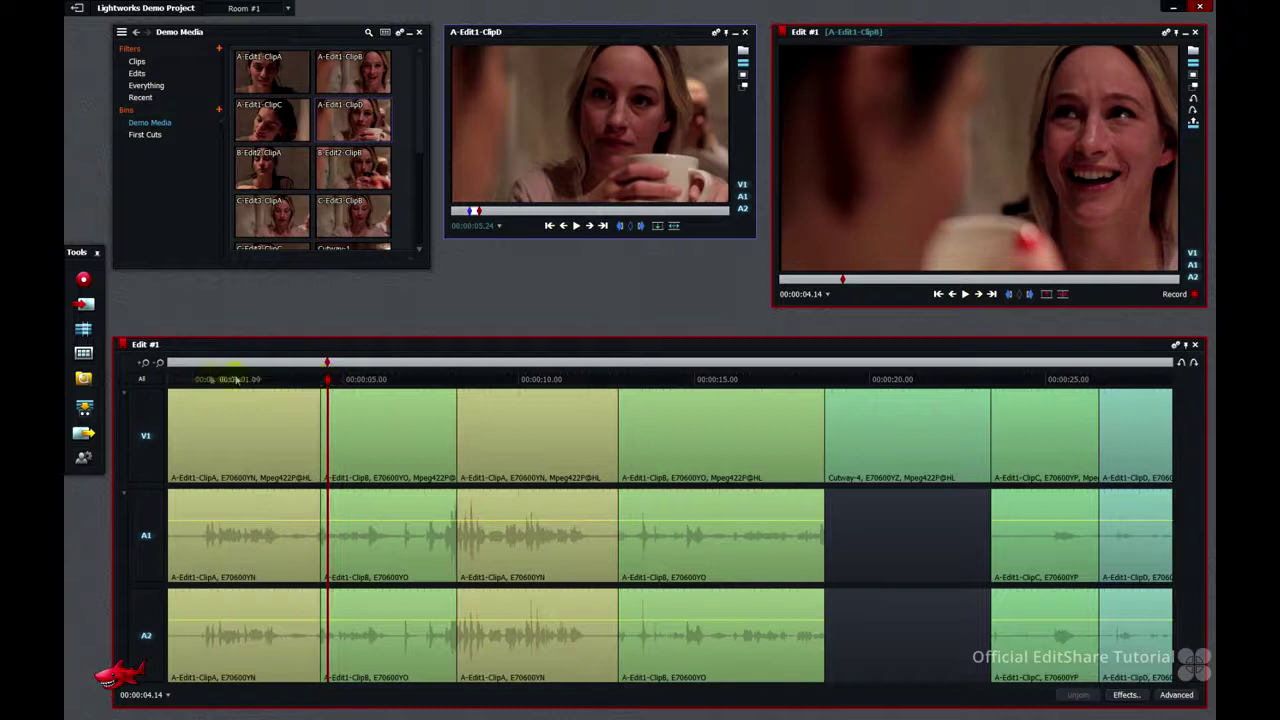
{"action": "left_click", "coordinate": [146, 364]}
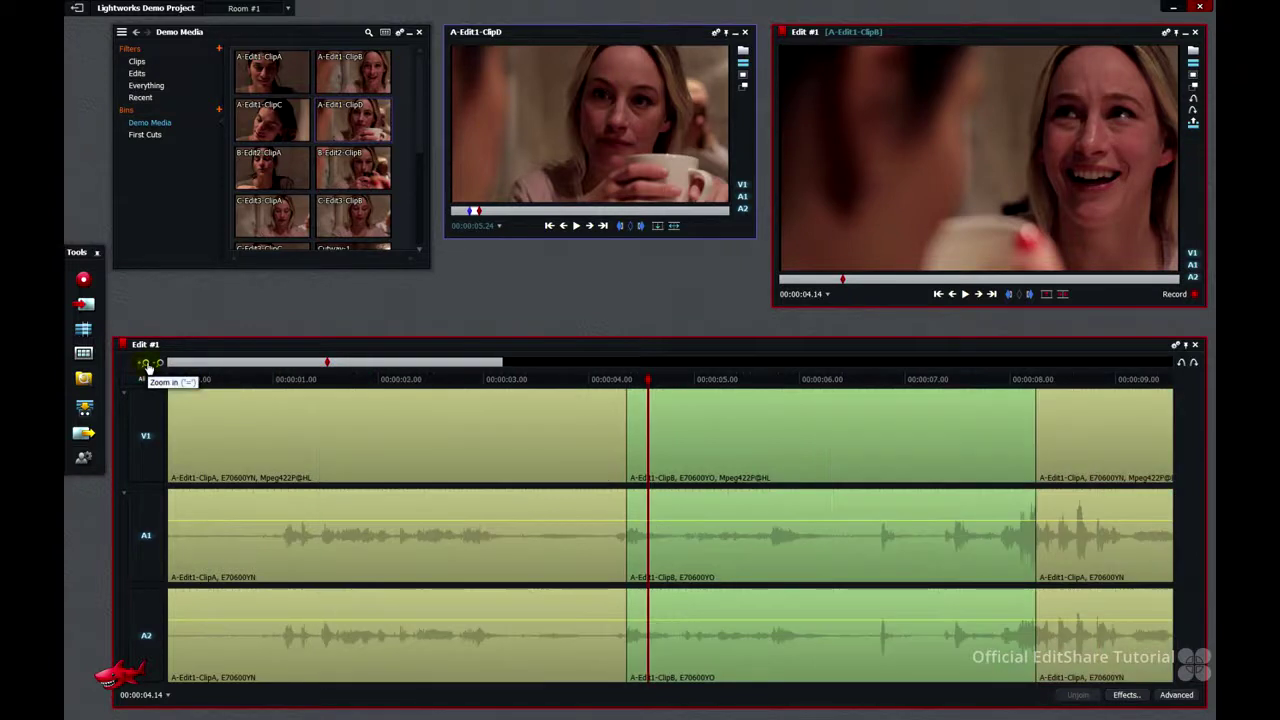
{"action": "left_click", "coordinate": [589, 382]}
{"action": "left_click_drag", "start_coordinate": [587, 384], "coordinate": [431, 382]}
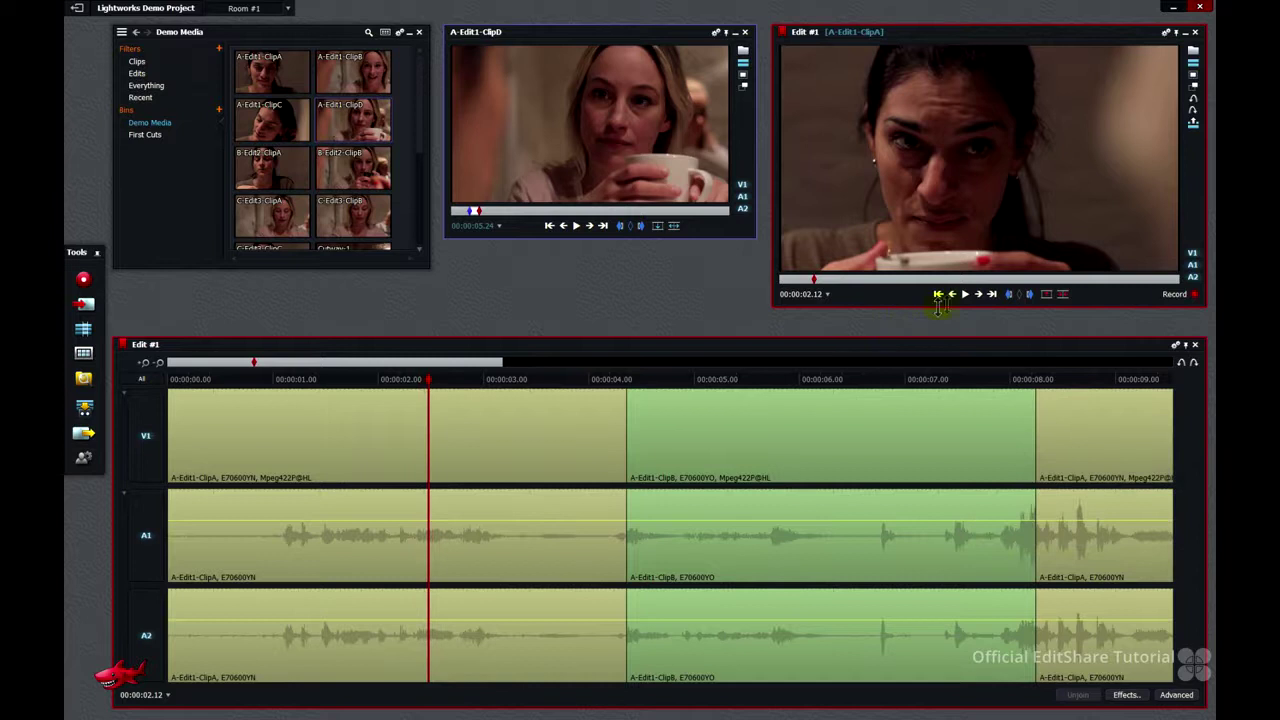
{"action": "left_click", "coordinate": [965, 295]}
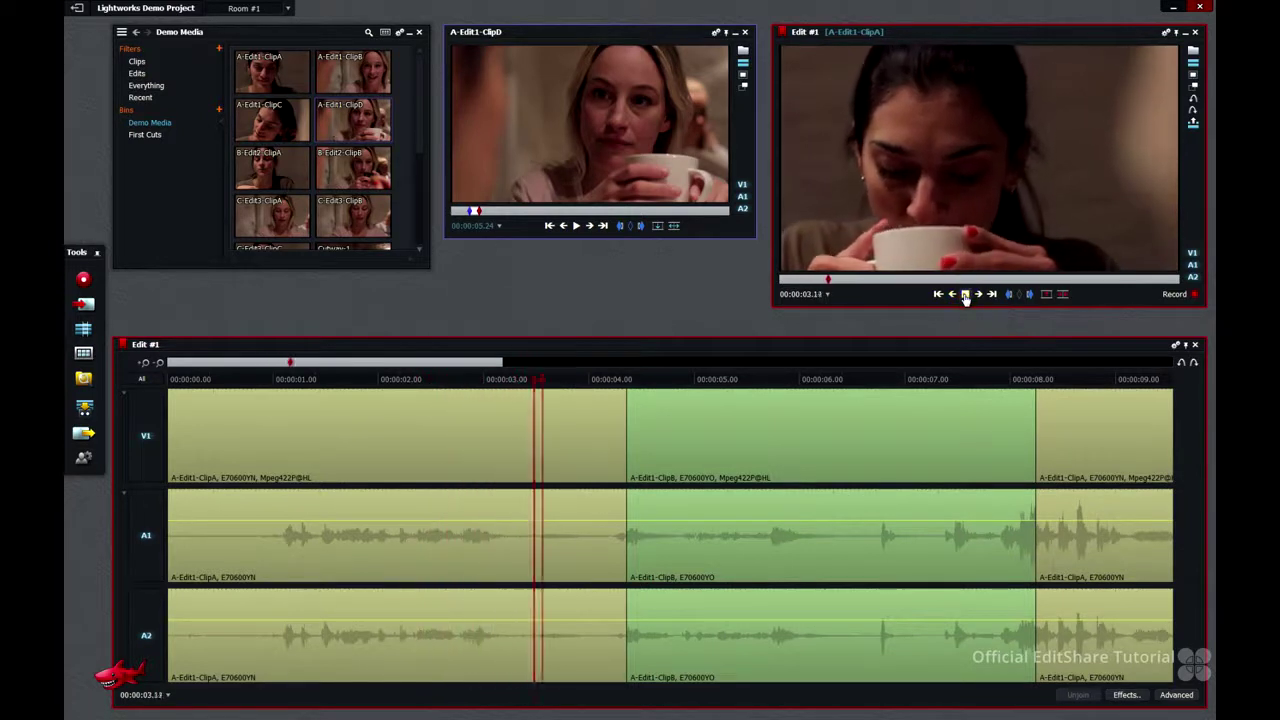
{"action": "left_click", "coordinate": [965, 295]}
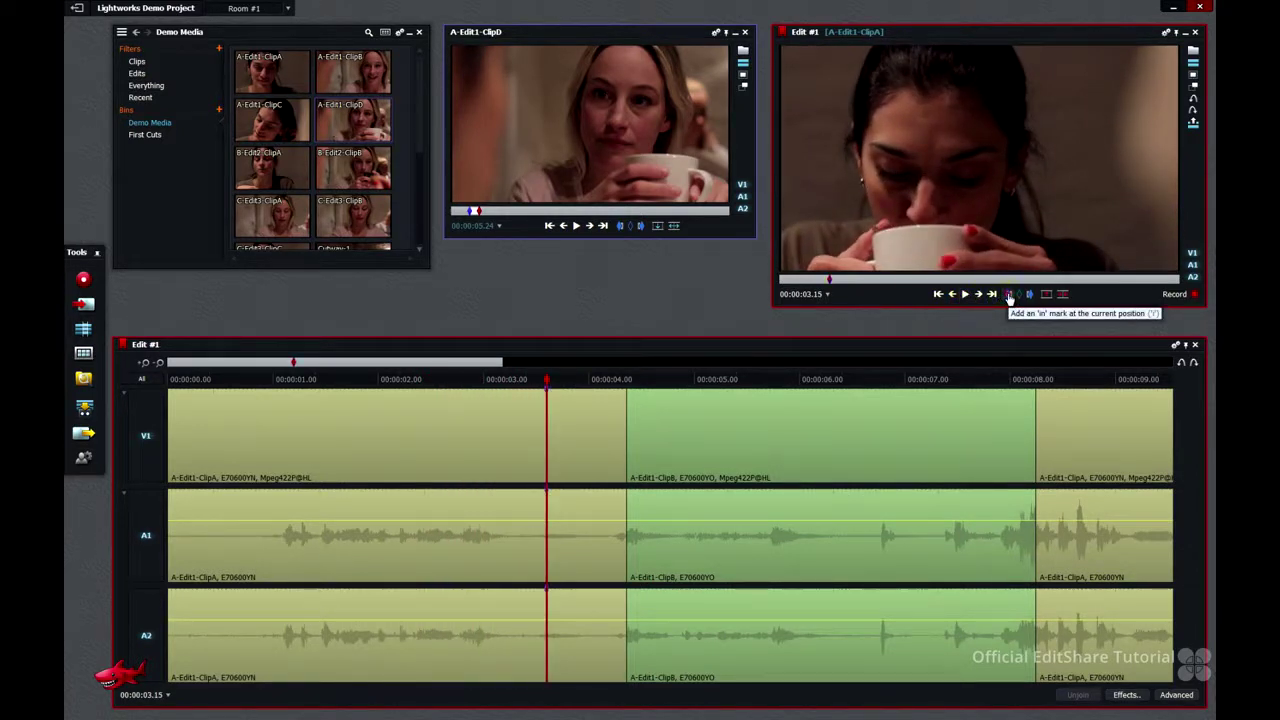
- Find the out point near 00:00:04.21 in ClipB and delete the marked section
{"action": "left_click", "coordinate": [966, 295]}
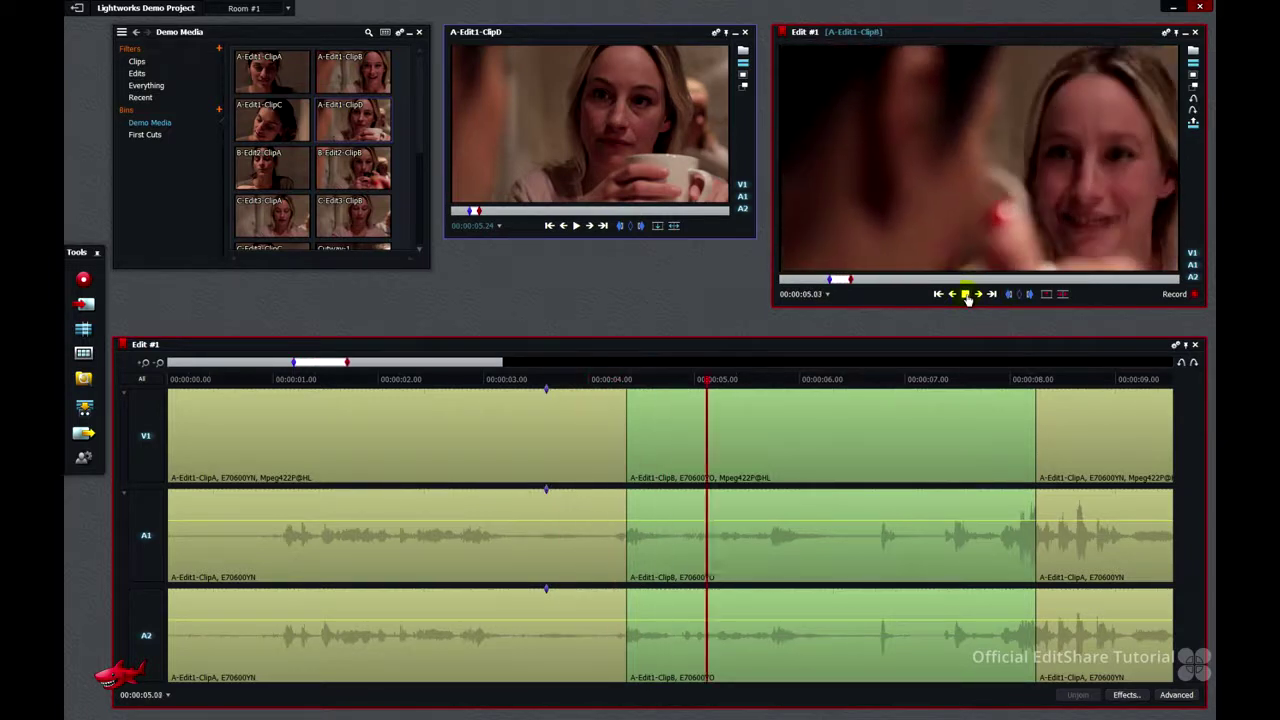
{"action": "left_click", "coordinate": [966, 295]}
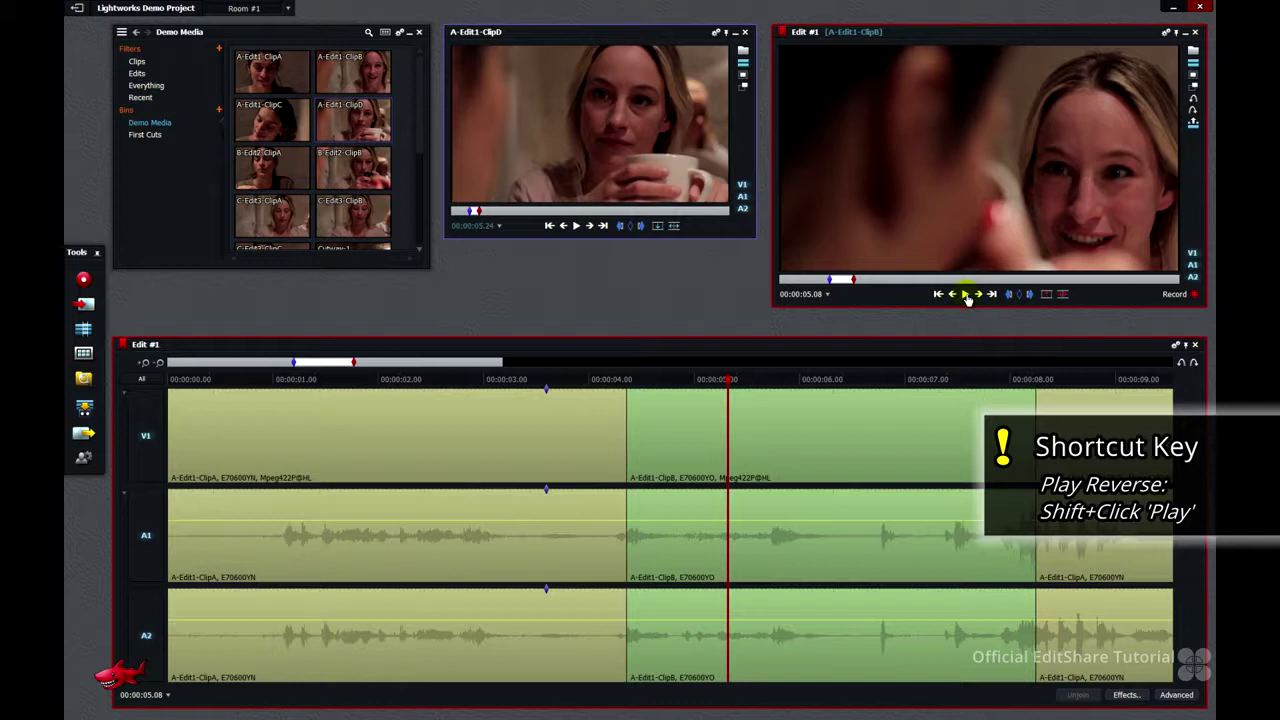
{"action": "left_click", "coordinate": [966, 295], "text": "shift"}
{"action": "left_click", "coordinate": [970, 296]}
{"action": "left_click", "coordinate": [979, 295]}
{"action": "left_click", "coordinate": [979, 295]}
{"action": "left_click", "coordinate": [979, 295]}
{"action": "left_click", "coordinate": [979, 295]}
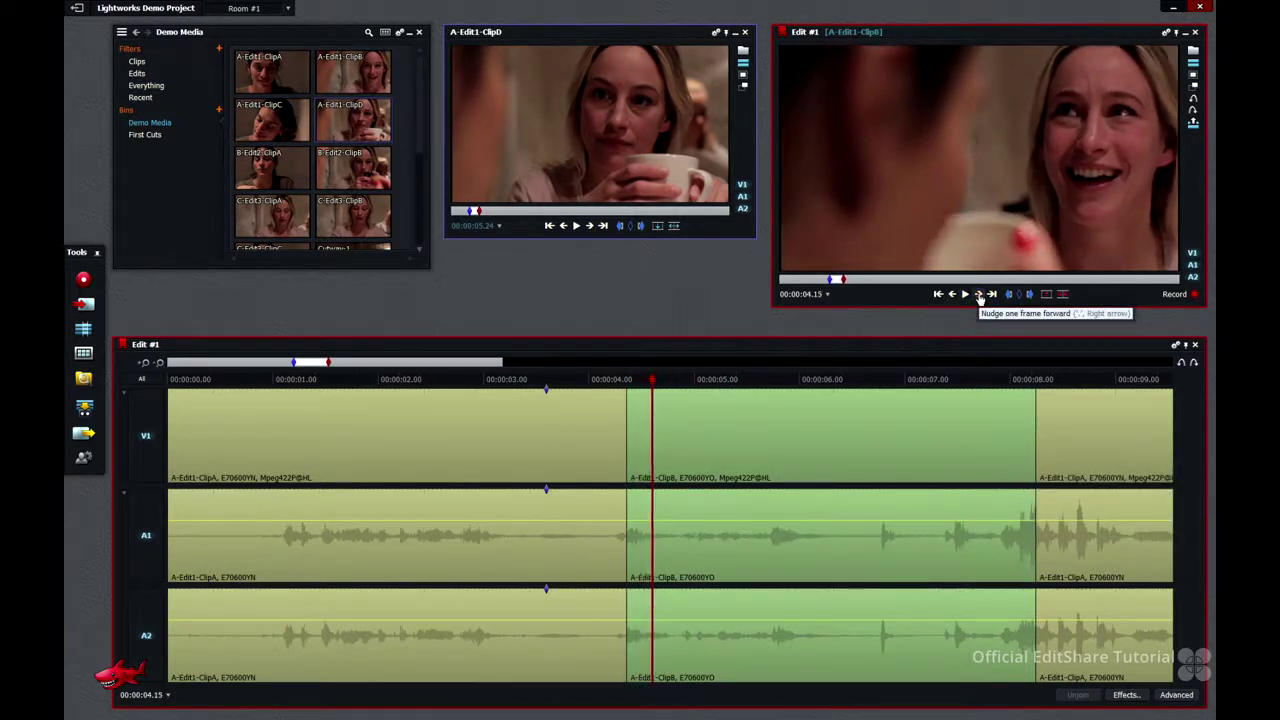
{"action": "left_click", "coordinate": [979, 295]}
{"action": "left_click", "coordinate": [979, 295]}
{"action": "left_click", "coordinate": [979, 295]}
{"action": "left_click", "coordinate": [979, 295]}
{"action": "left_click", "coordinate": [979, 295]}
{"action": "left_click", "coordinate": [979, 295]}
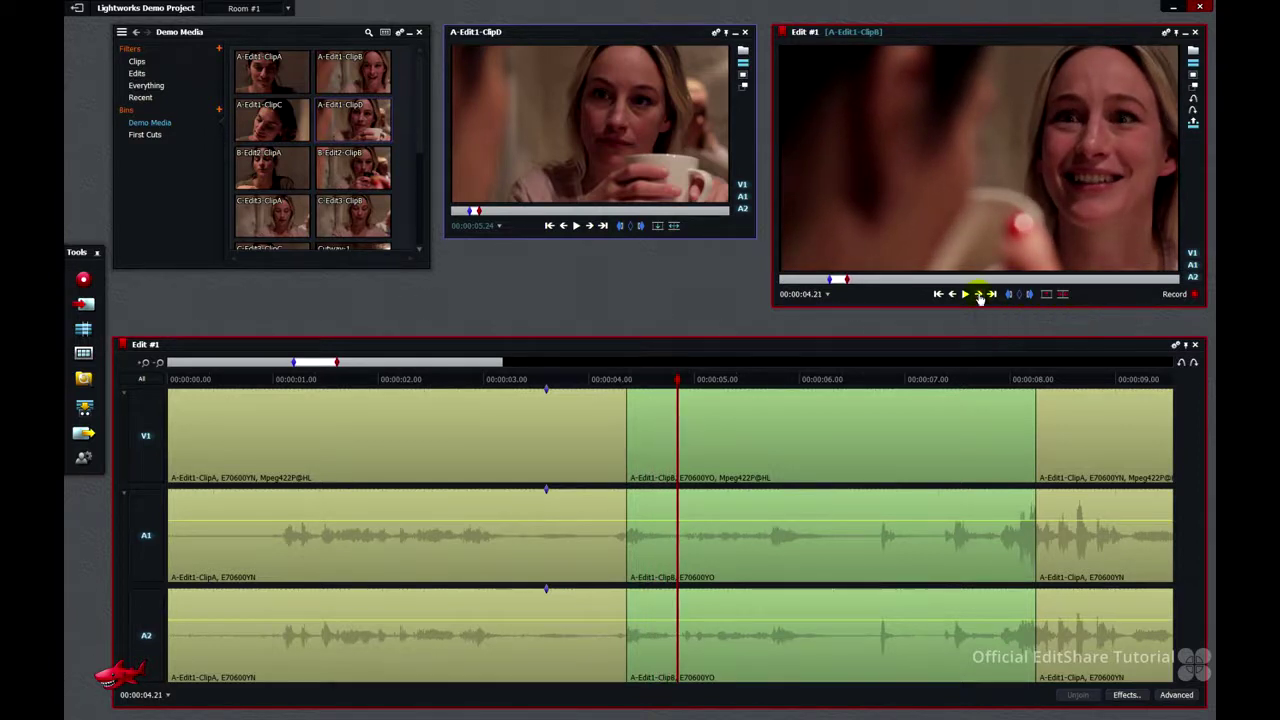
{"action": "left_click", "coordinate": [1064, 298]}
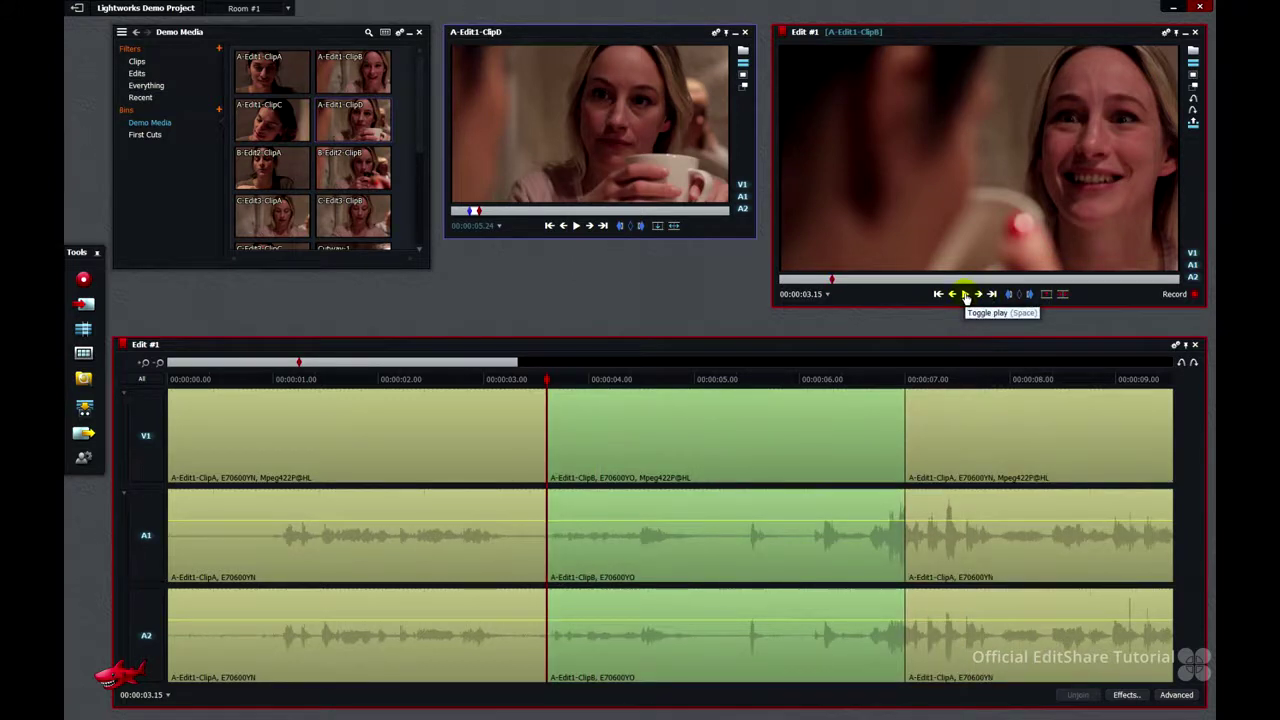
- Remove 00:00:06.01 to 00:00:08.07 across the ClipB-to-ClipA cut, closing the gap
{"action": "left_click", "coordinate": [965, 295]}
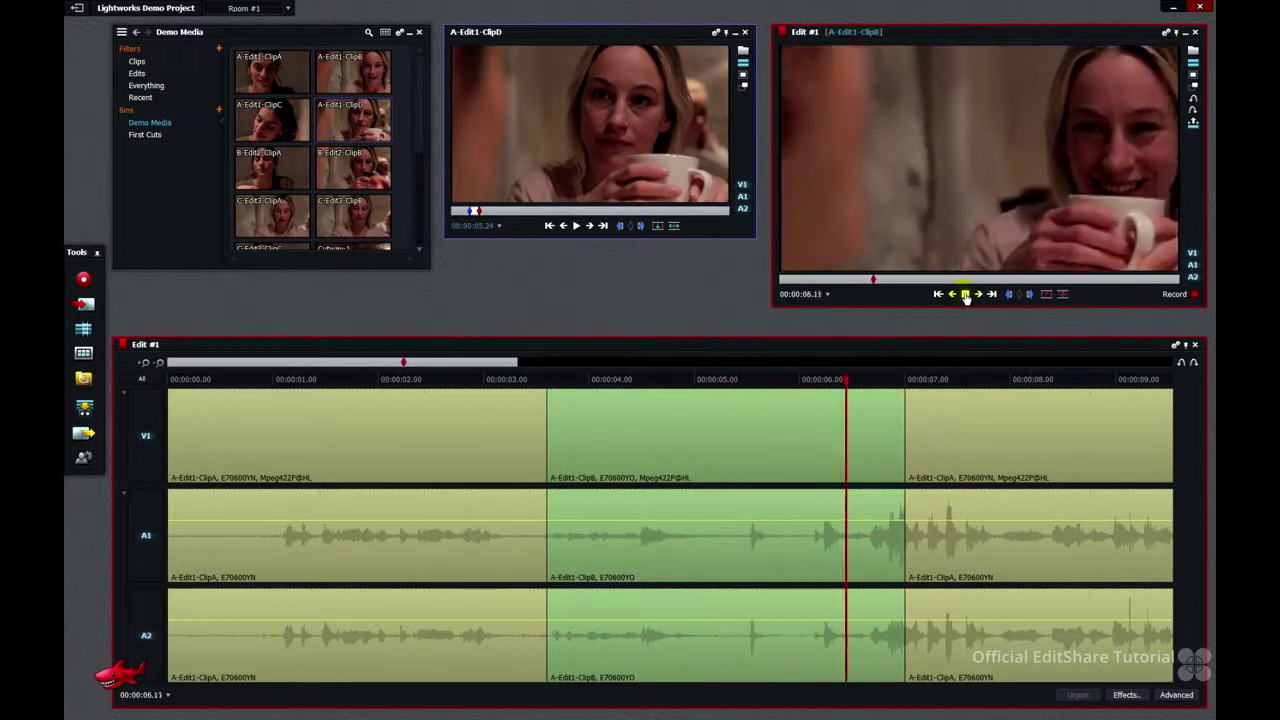
{"action": "left_click", "coordinate": [965, 295]}
{"action": "left_click_drag", "start_coordinate": [871, 381], "coordinate": [804, 381]}
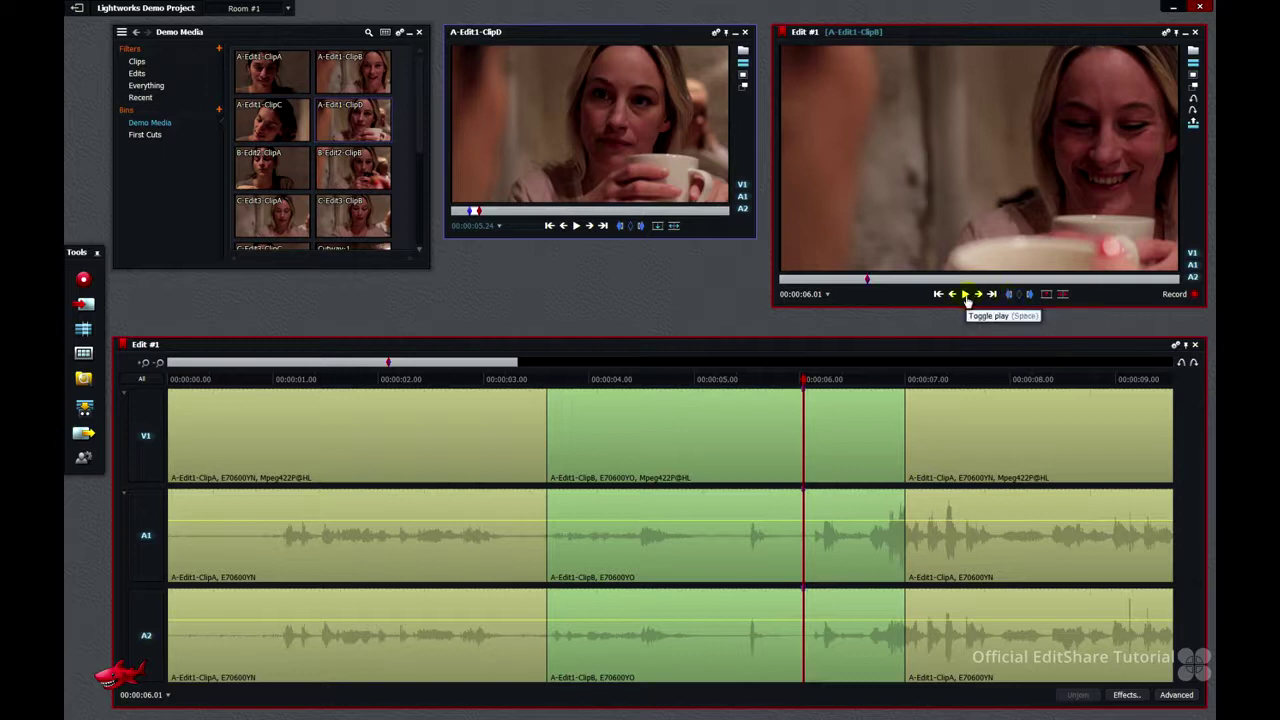
{"action": "left_click", "coordinate": [965, 295]}
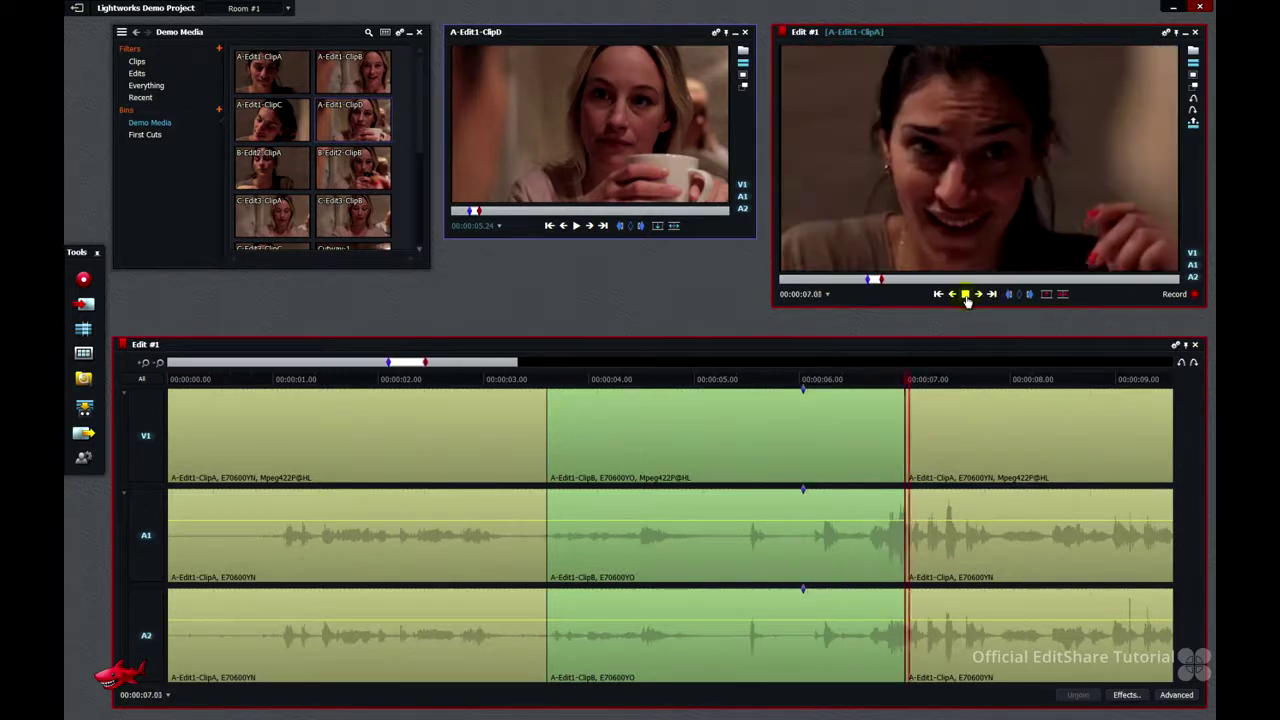
{"action": "left_click", "coordinate": [966, 296]}
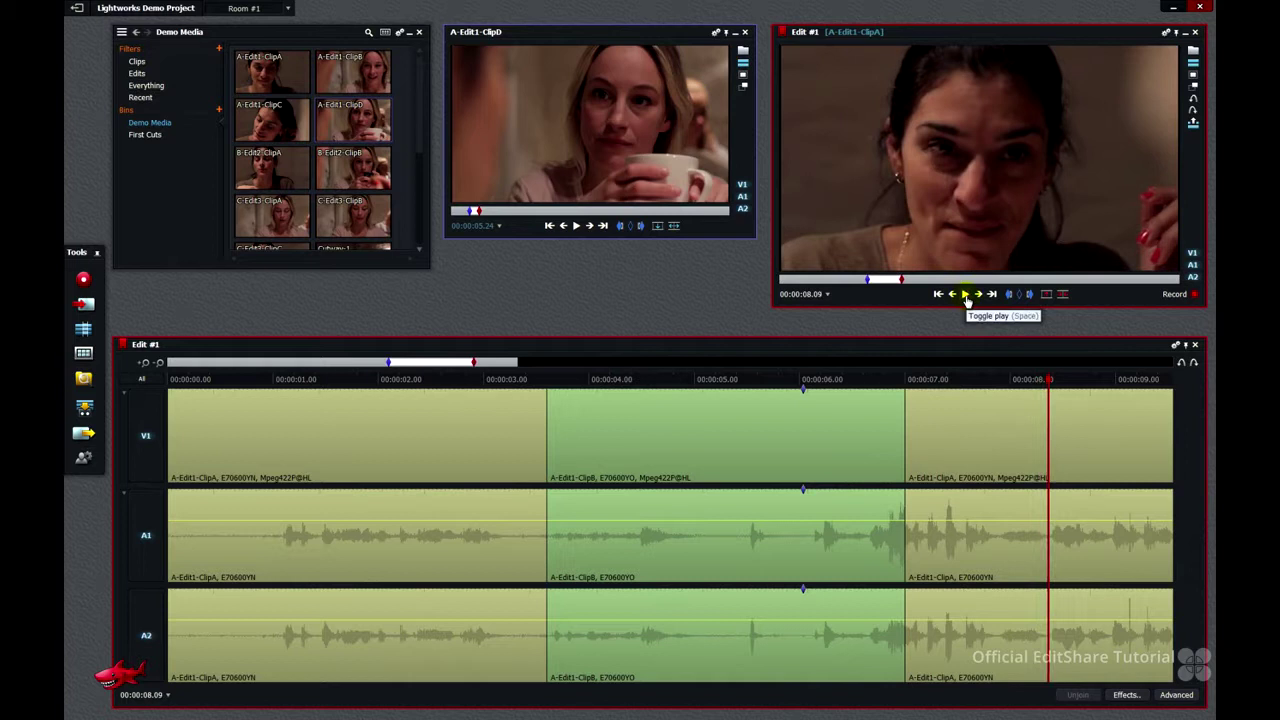
{"action": "left_click", "coordinate": [952, 296]}
{"action": "left_click", "coordinate": [952, 296]}
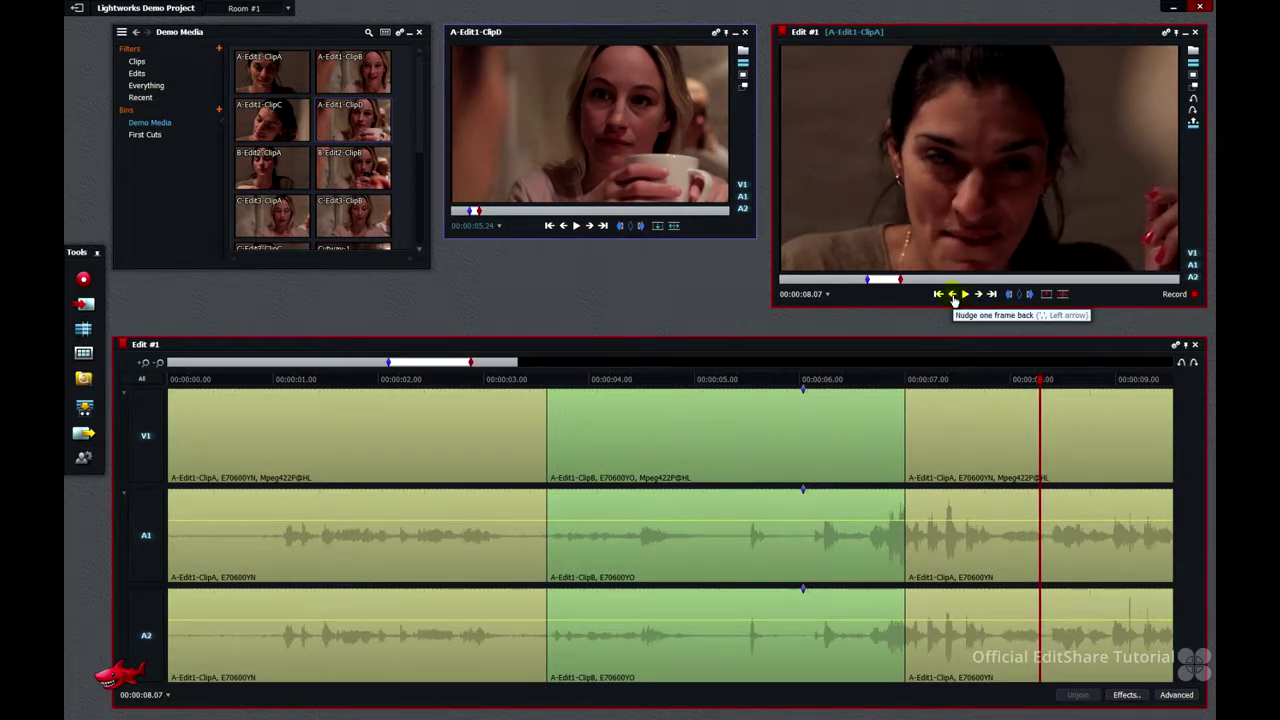
{"action": "left_click", "coordinate": [1063, 296]}
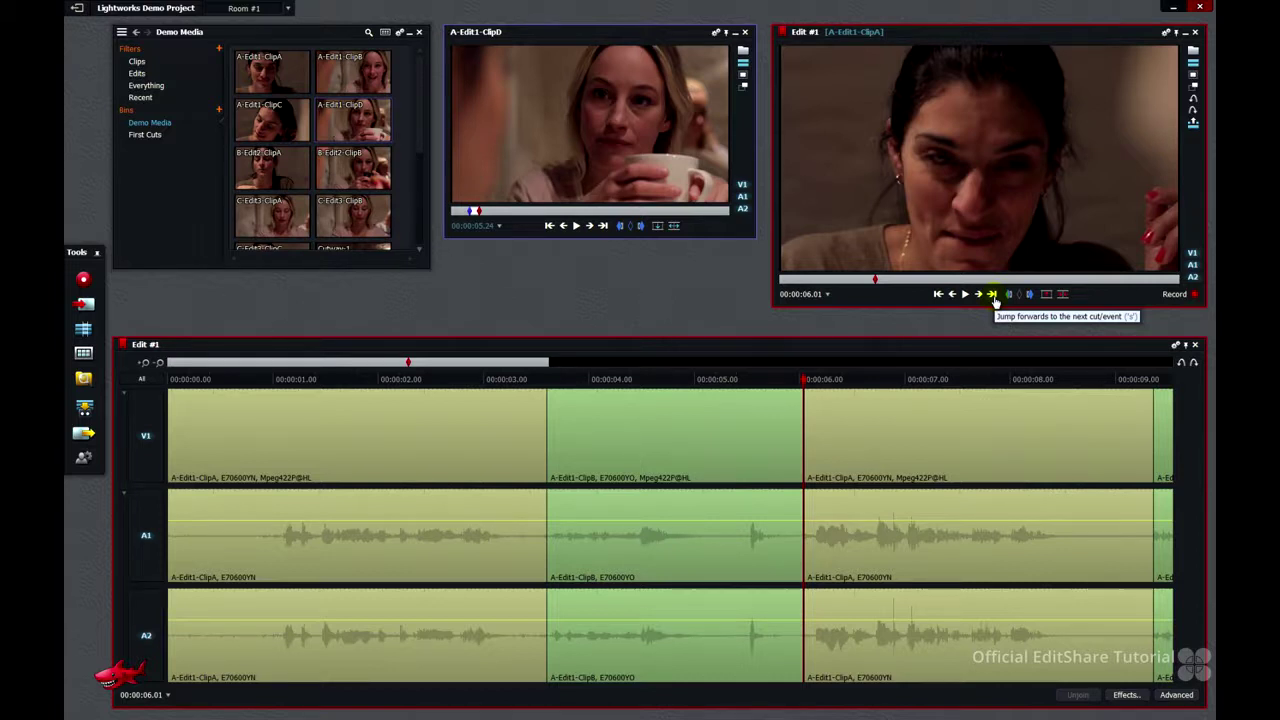
- Check the cuts at 09.09 and Cutway-4, then play ClipA into ClipB to locate the pause
{"action": "left_click", "coordinate": [994, 299]}
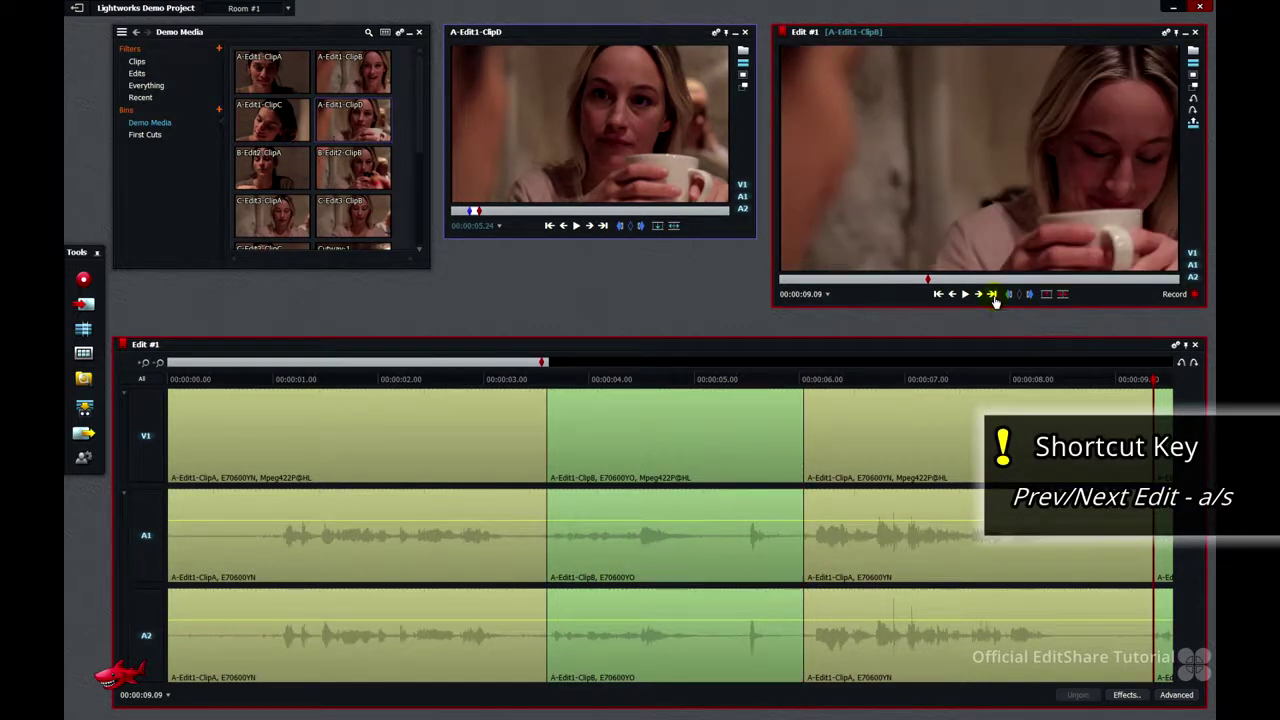
{"action": "left_click", "coordinate": [994, 299]}
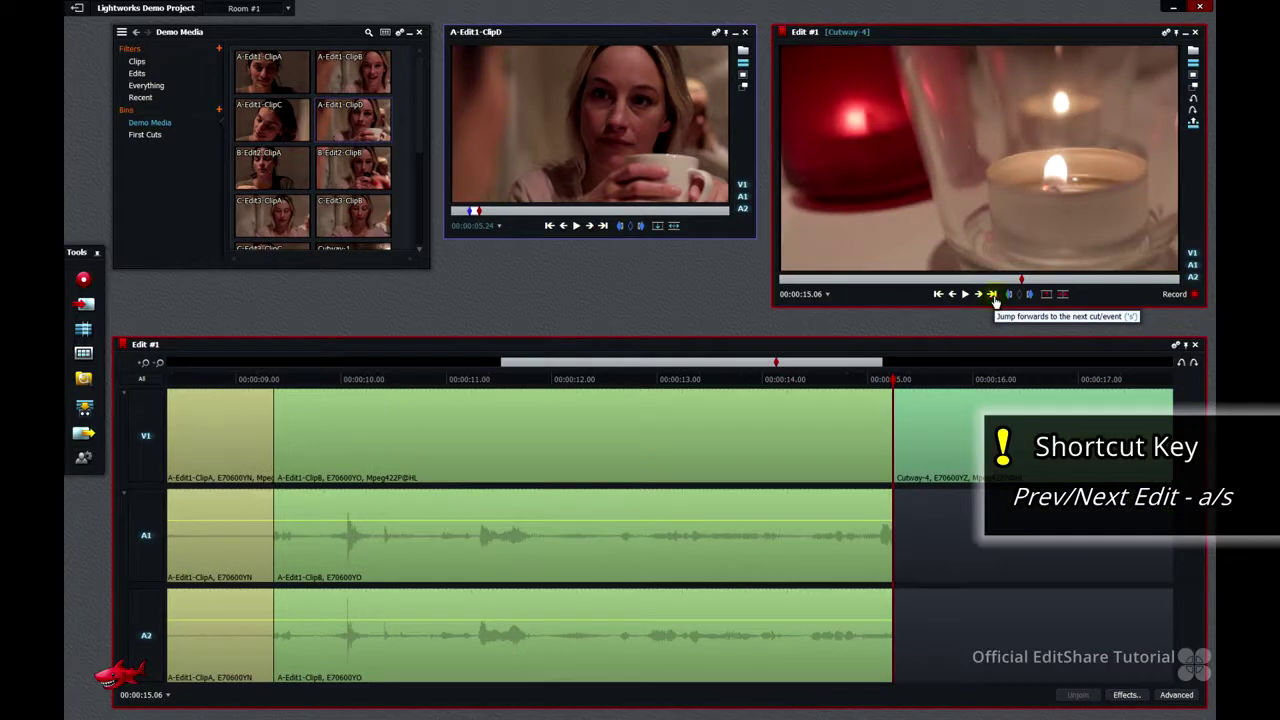
{"action": "left_click", "coordinate": [938, 295]}
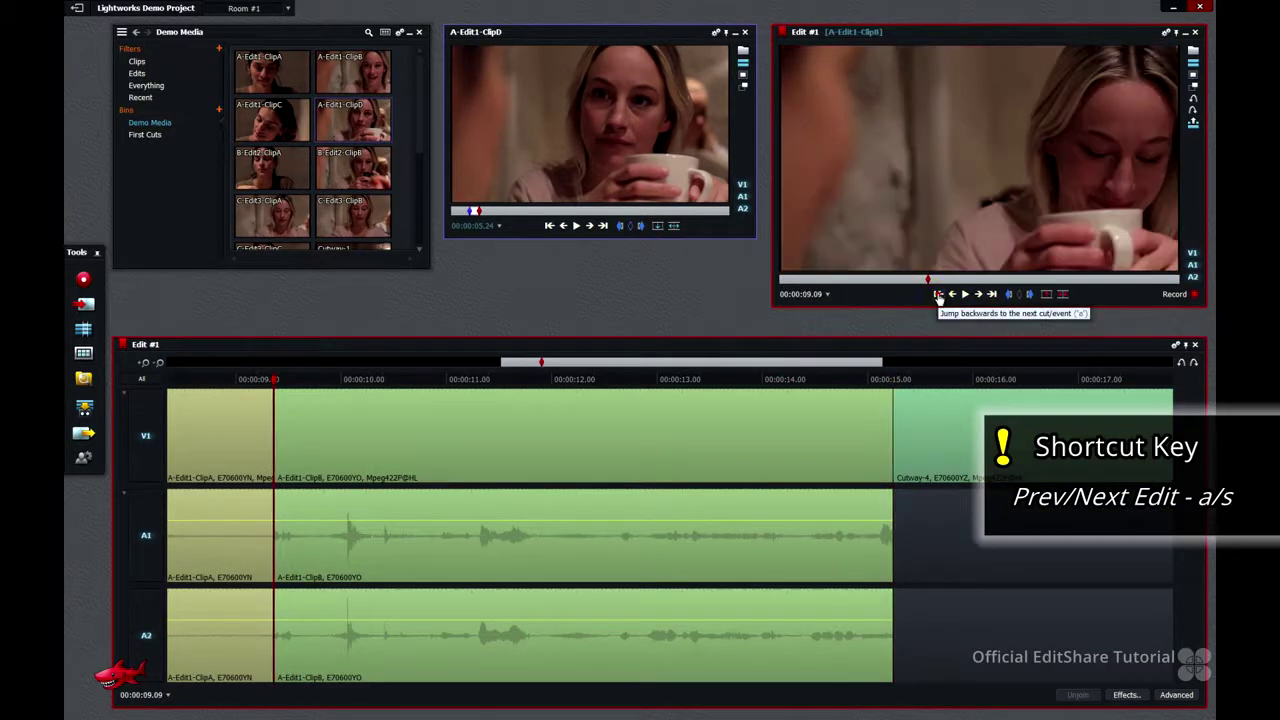
{"action": "left_click_drag", "start_coordinate": [268, 381], "coordinate": [238, 393]}
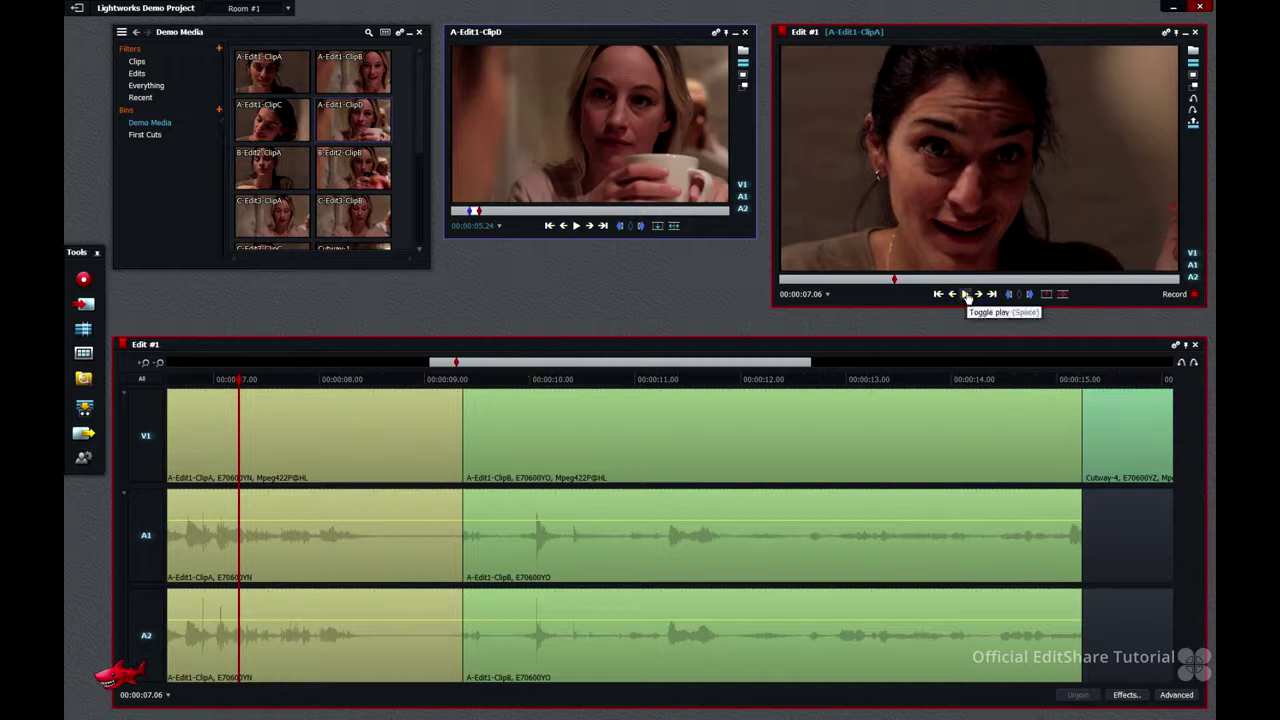
{"action": "left_click", "coordinate": [966, 295]}
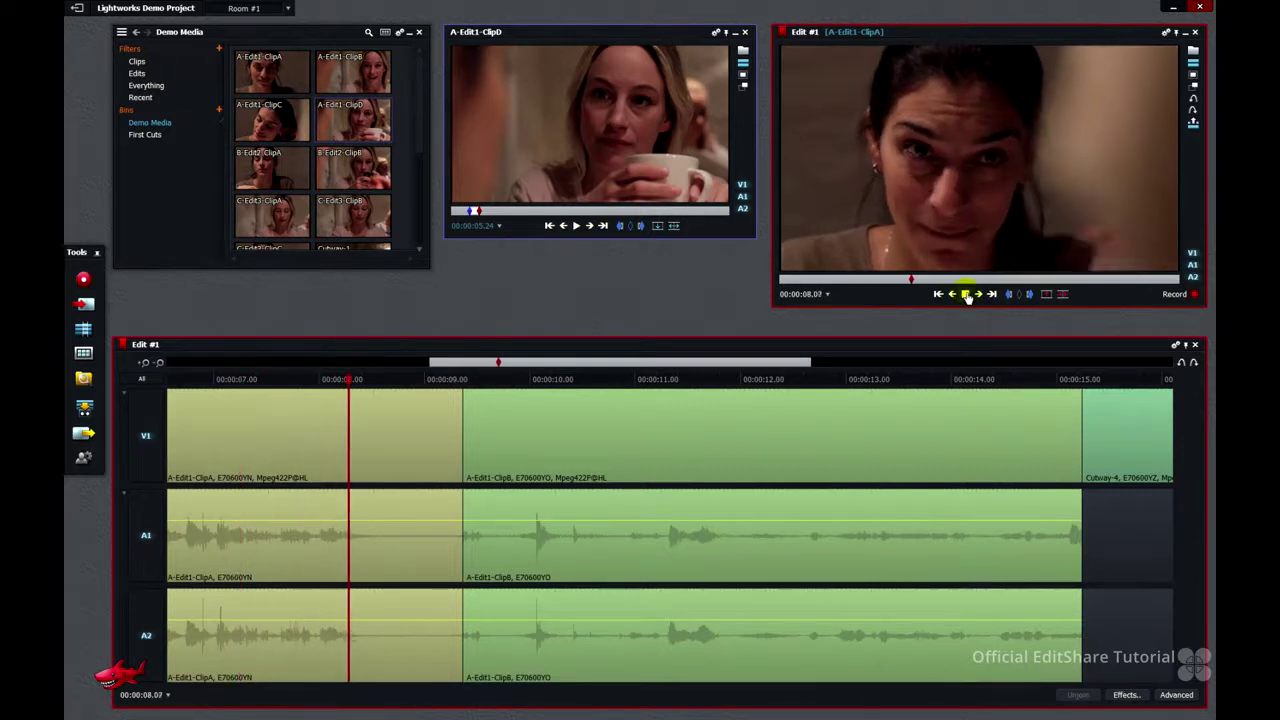
{"action": "left_click", "coordinate": [966, 295]}
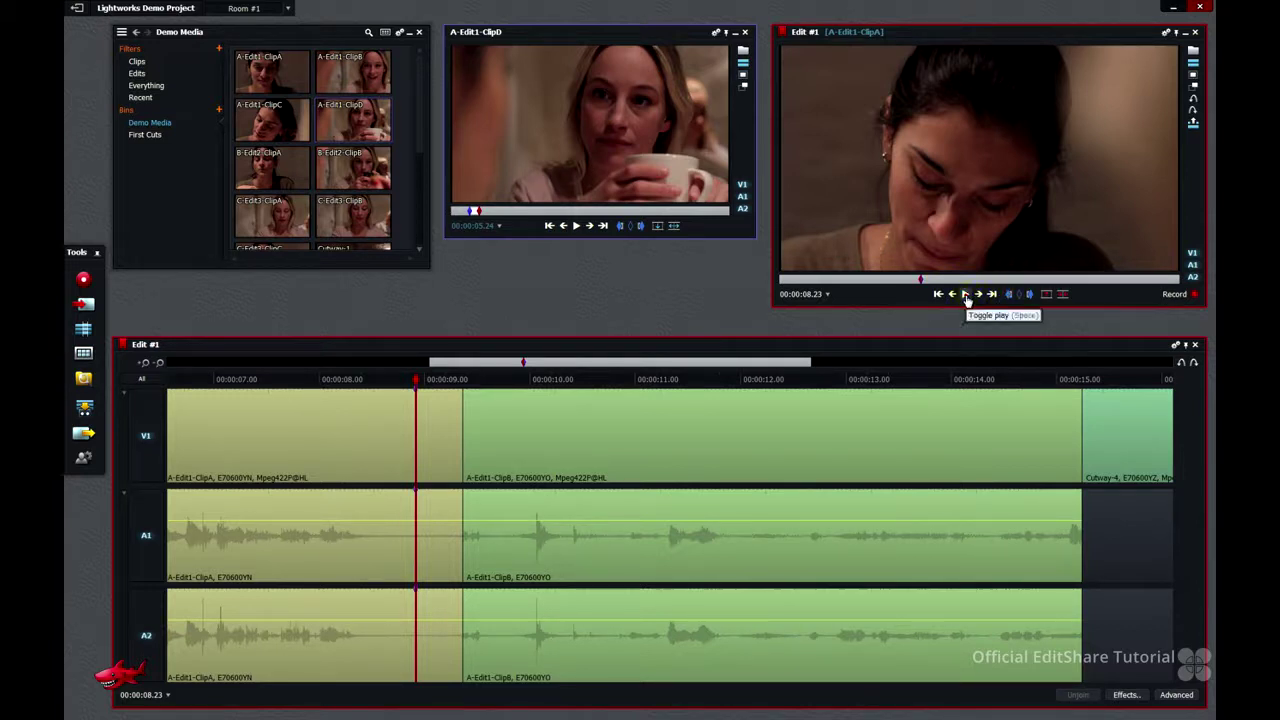
{"action": "left_click", "coordinate": [966, 296]}
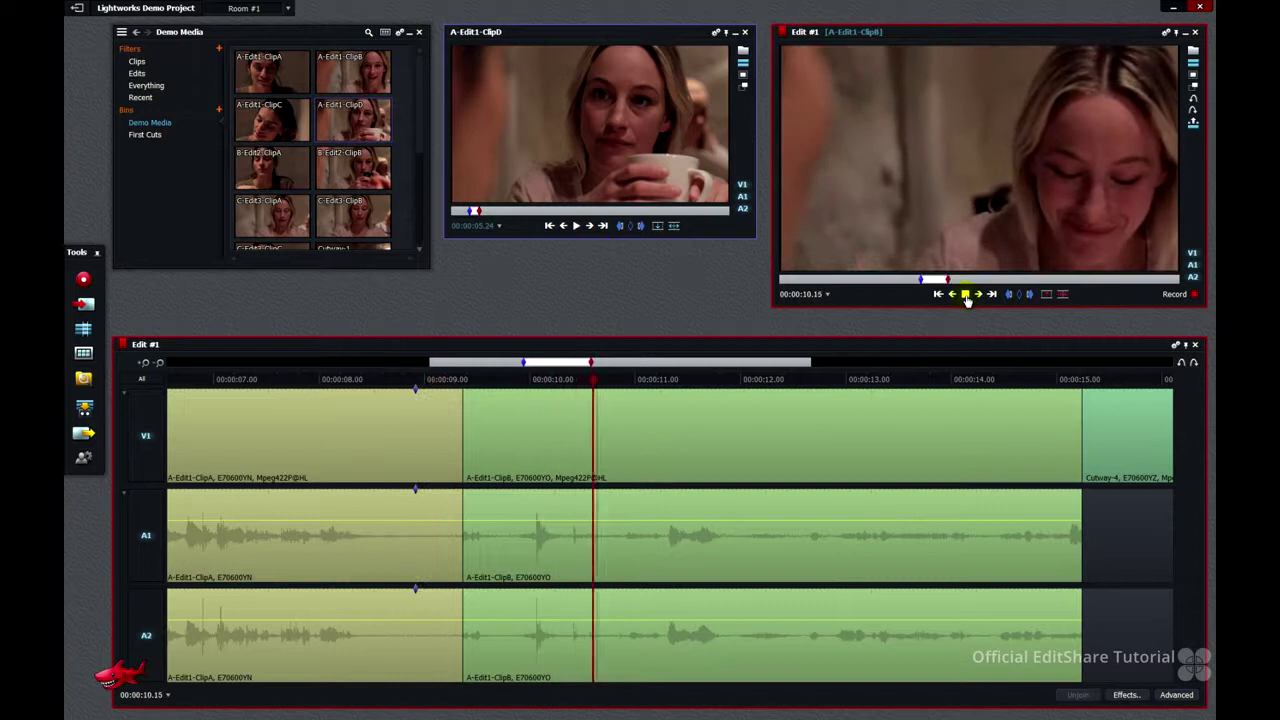
{"action": "left_click", "coordinate": [966, 296]}
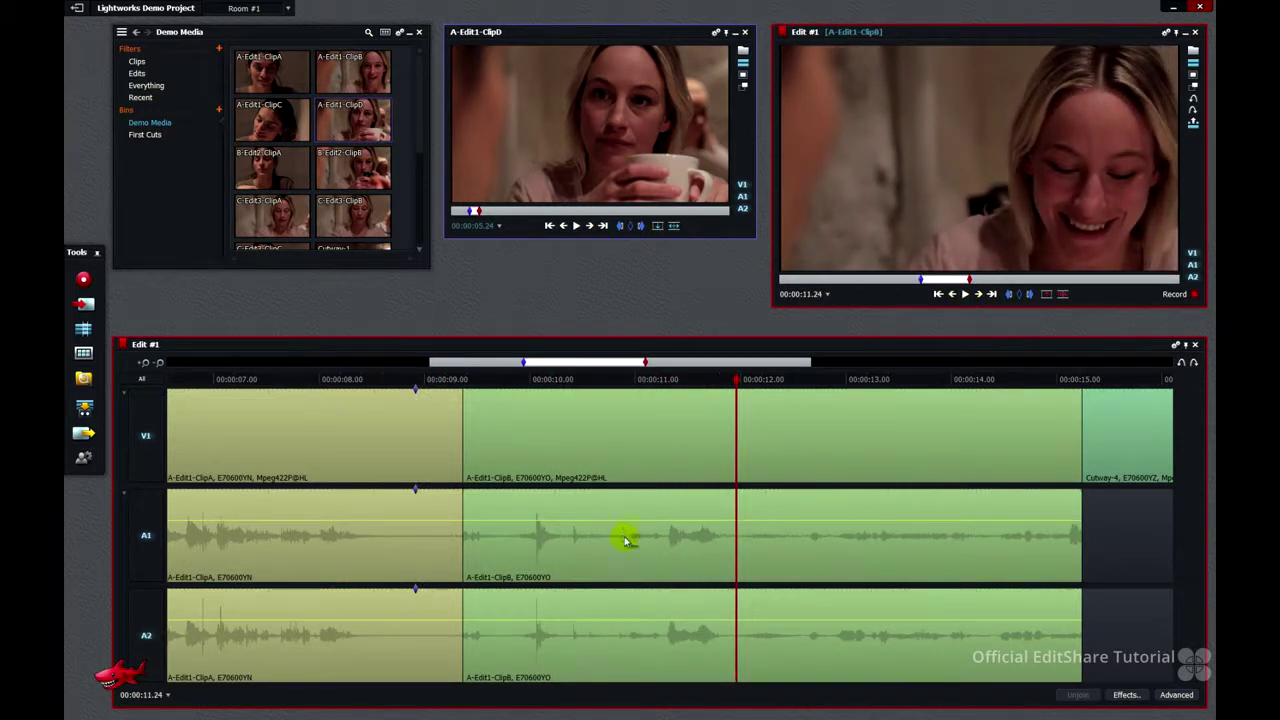
{"action": "left_click_drag", "start_coordinate": [740, 382], "coordinate": [610, 383]}
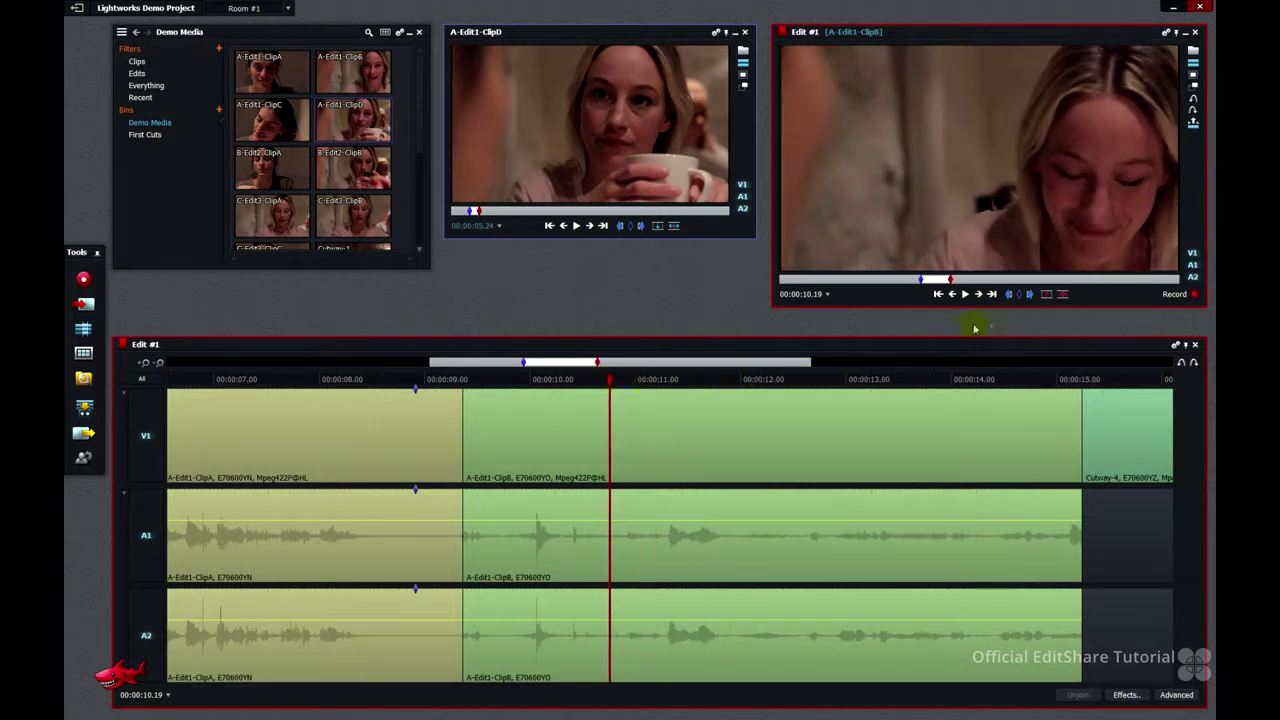
- Delete the marked pause in ClipB, then zoom out and review the shortened sequence
{"action": "left_click", "coordinate": [1063, 295]}
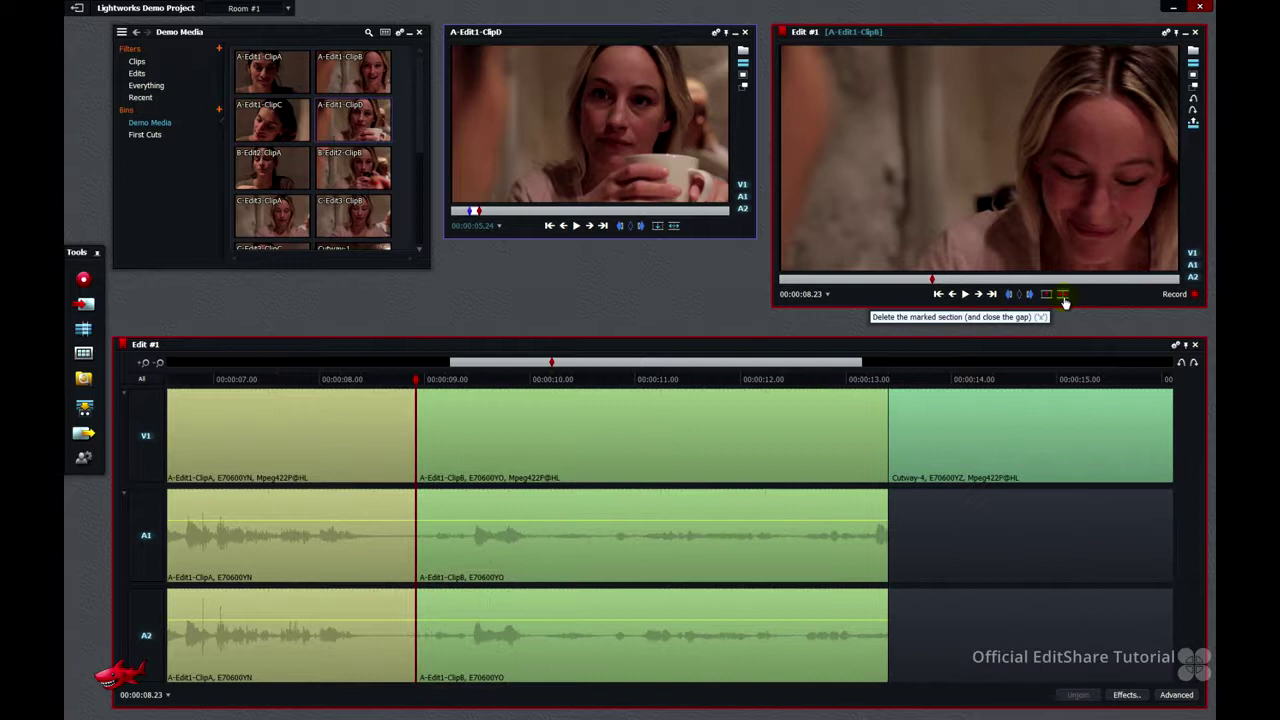
{"action": "left_click", "coordinate": [158, 364]}
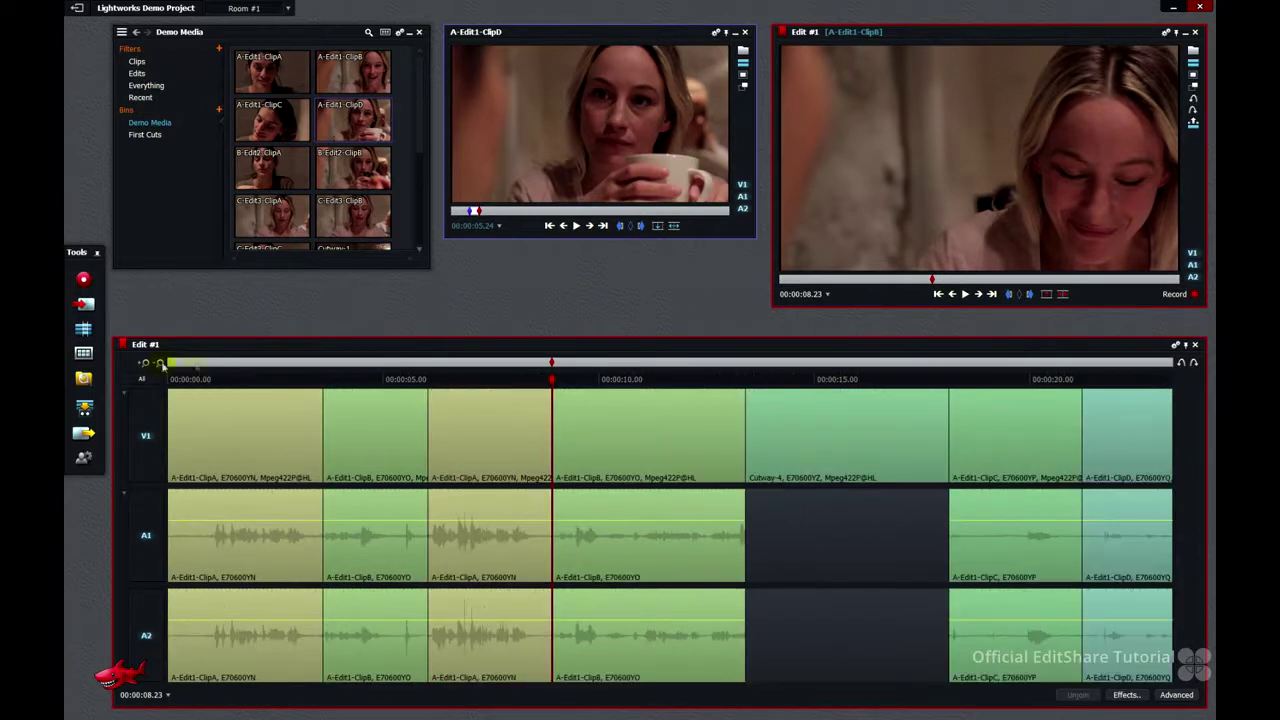
{"action": "left_click", "coordinate": [965, 295]}
{"action": "left_click", "coordinate": [965, 295]}
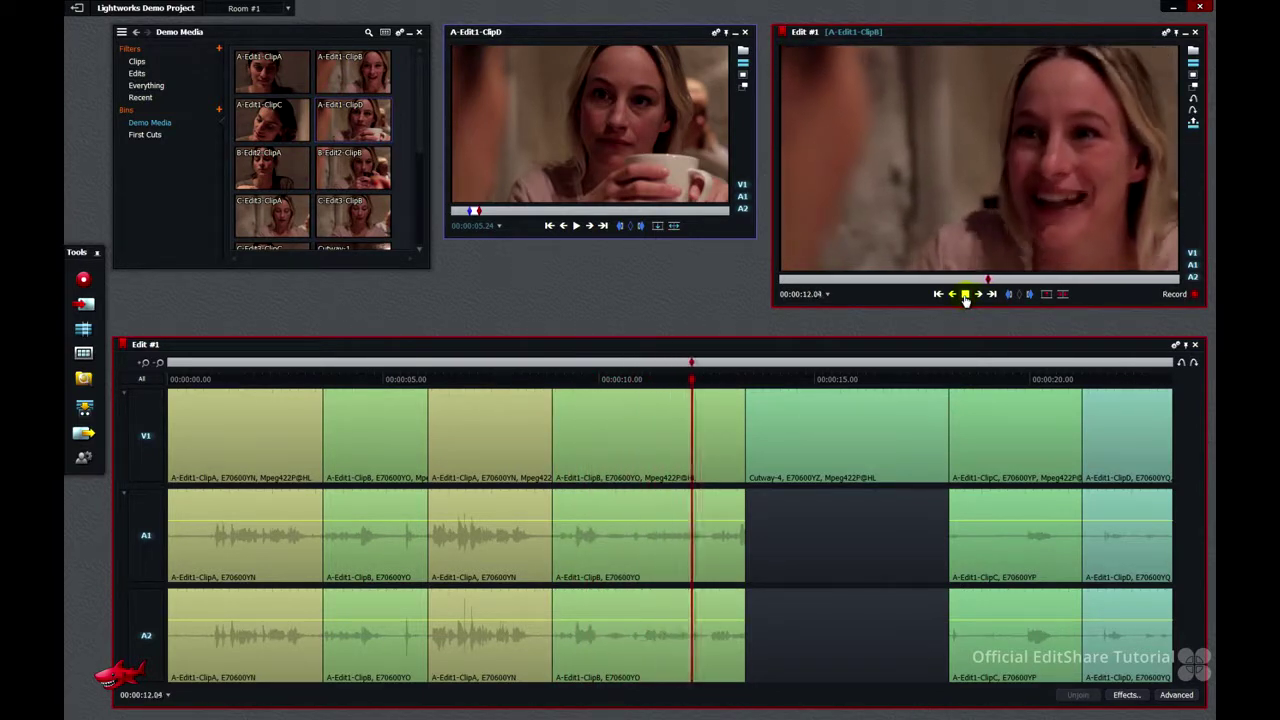
{"action": "left_click", "coordinate": [965, 295]}
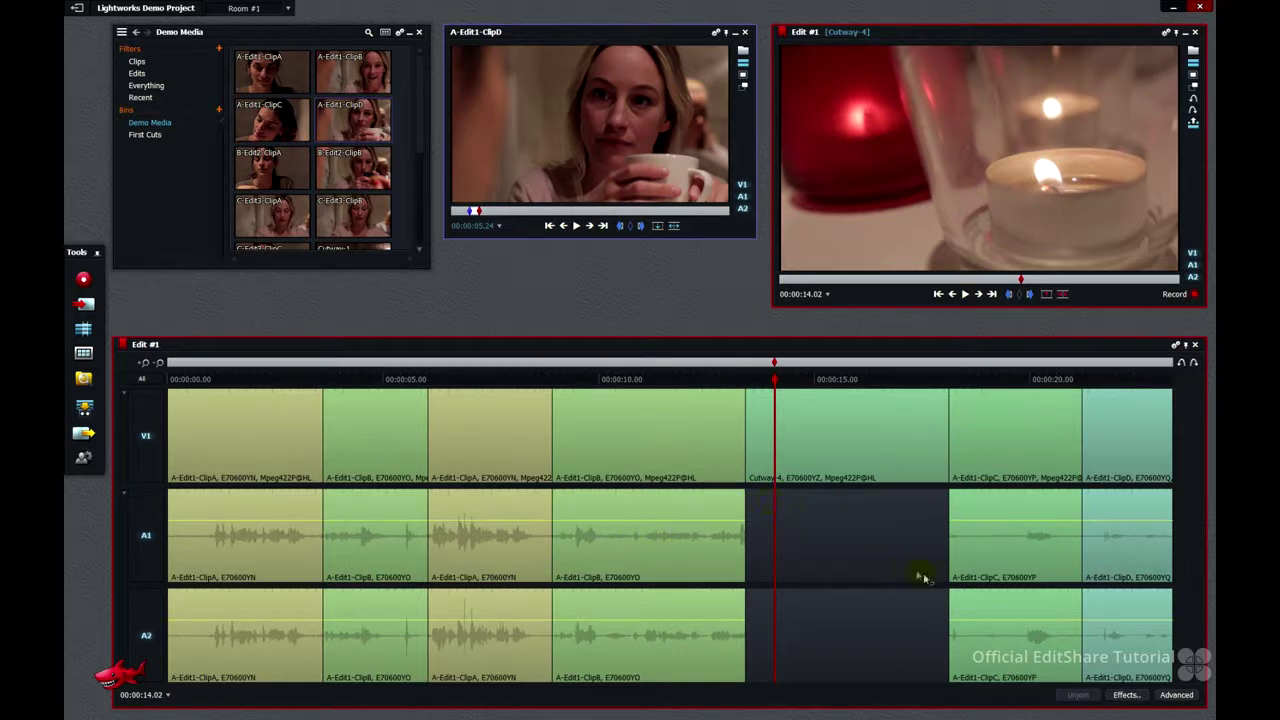
{"action": "left_click_drag", "start_coordinate": [770, 385], "coordinate": [567, 388]}
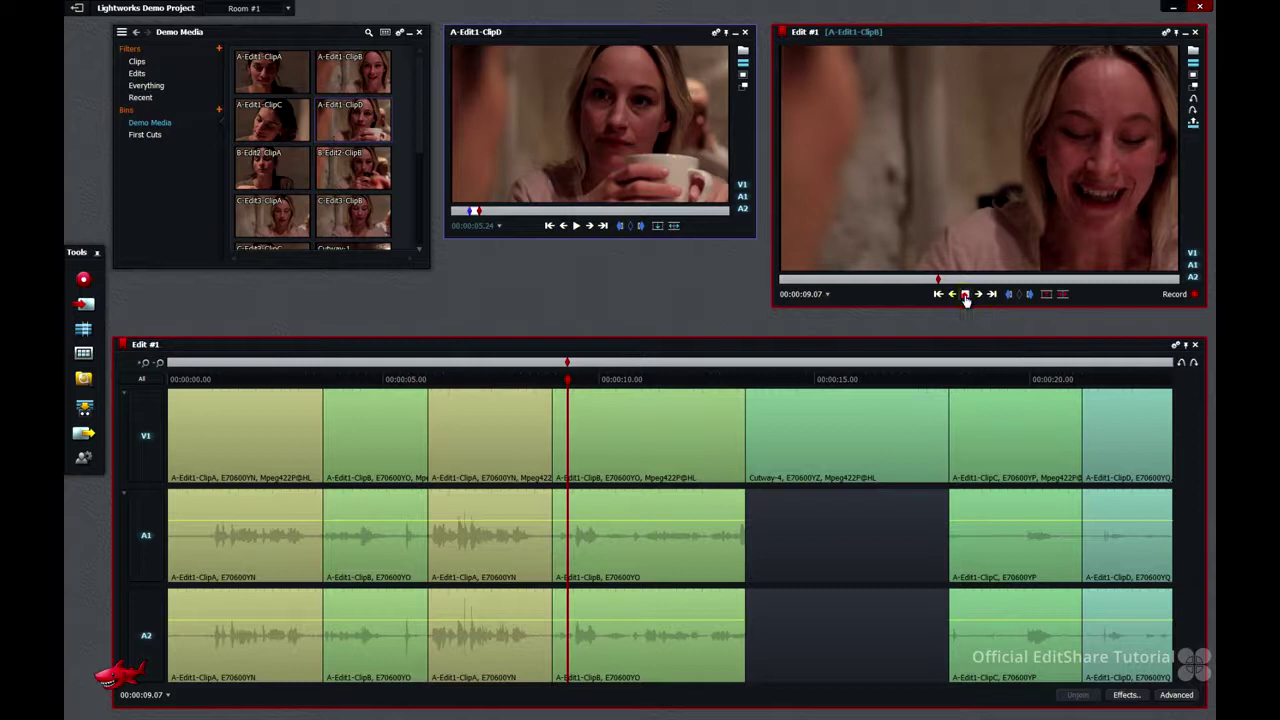
- Remove ClipB from 00:00:10.17 to the start of Cutway-4 and review the rest
{"action": "left_click", "coordinate": [965, 295]}
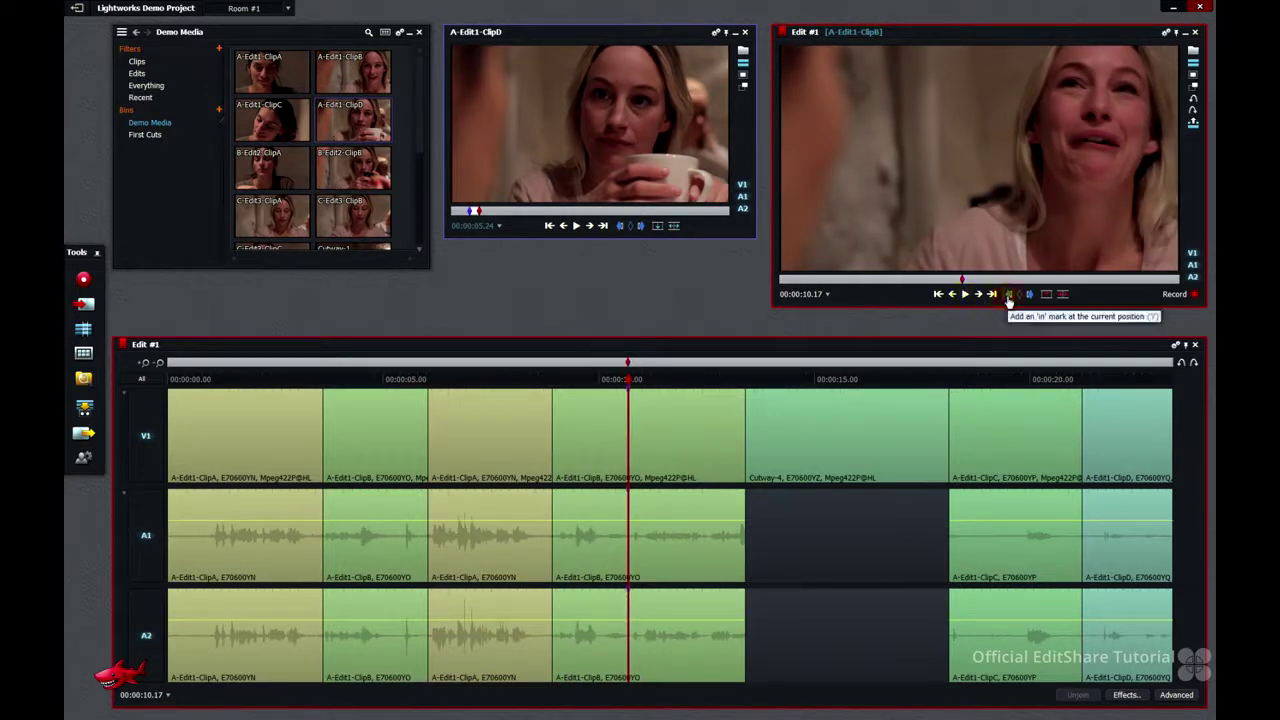
{"action": "left_click", "coordinate": [993, 296]}
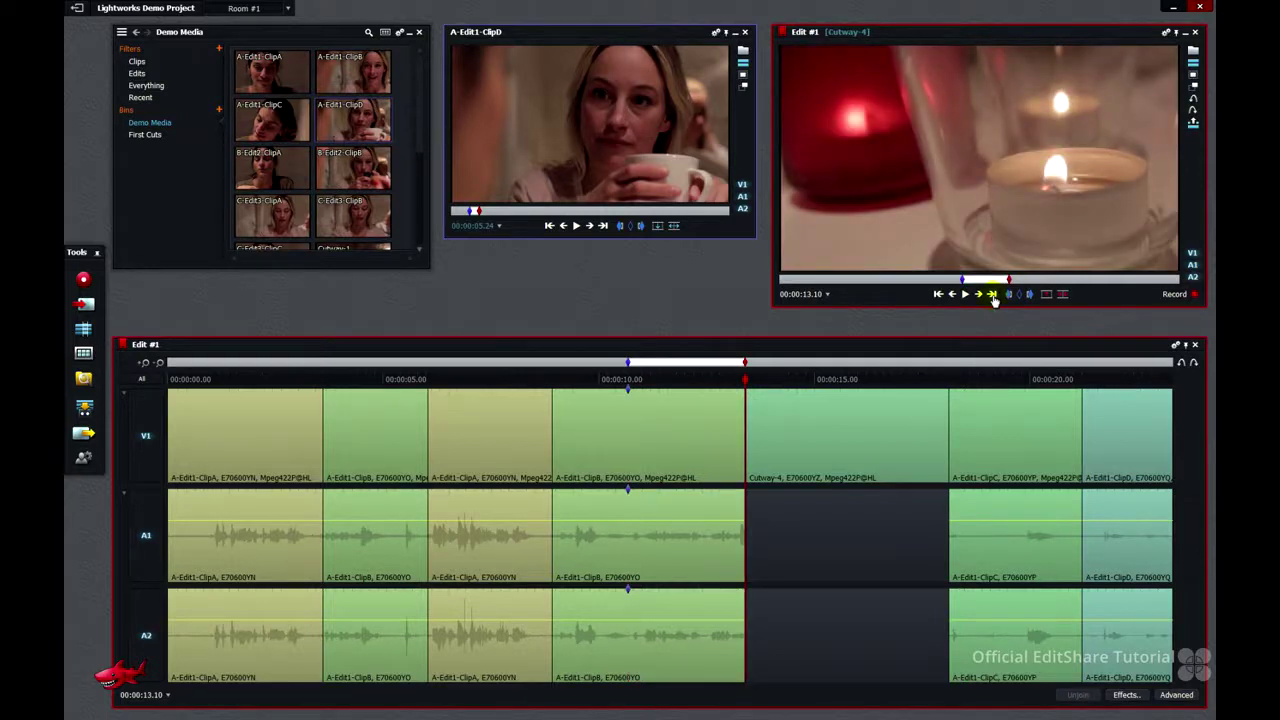
{"action": "left_click", "coordinate": [1062, 296]}
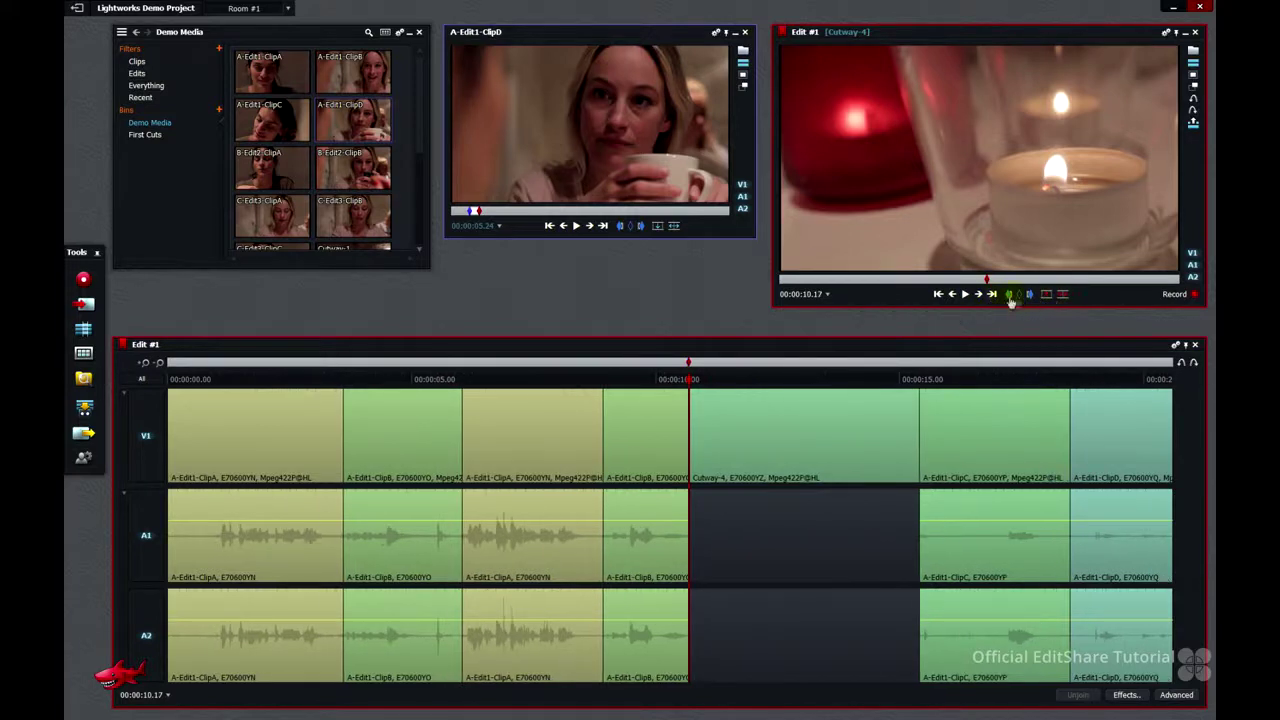
{"action": "left_click", "coordinate": [992, 295]}
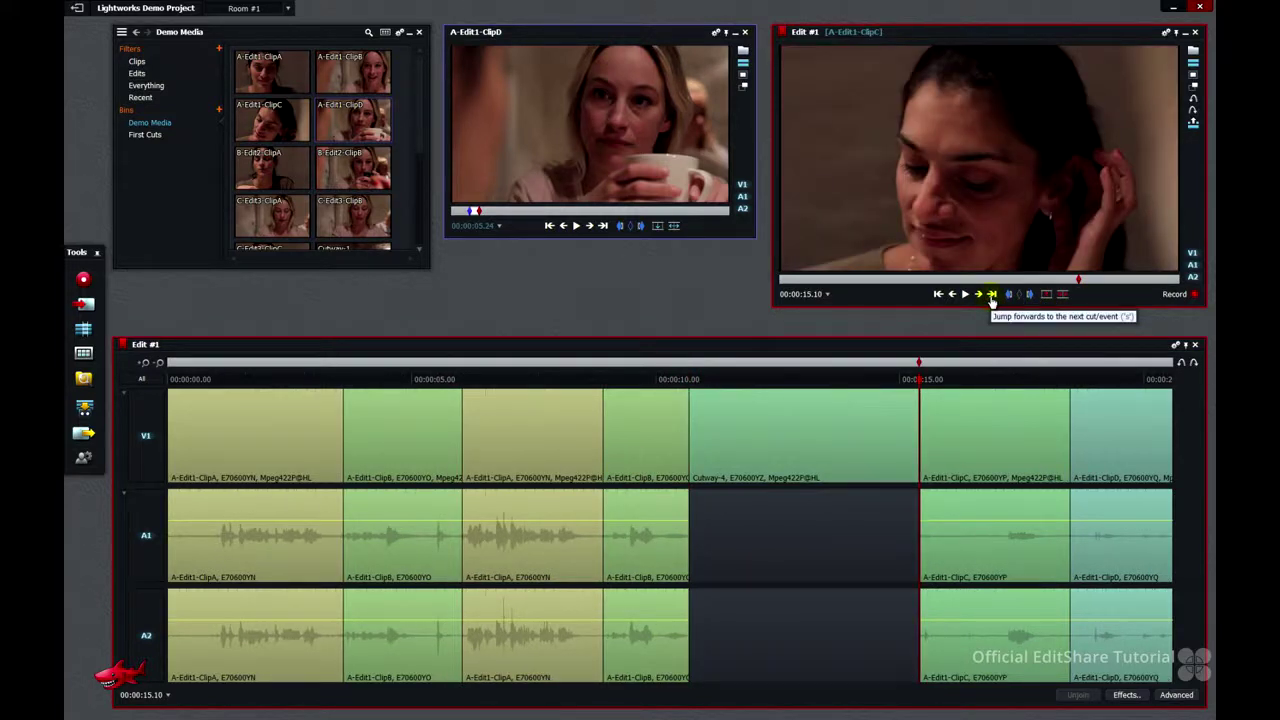
{"action": "left_click", "coordinate": [965, 296]}
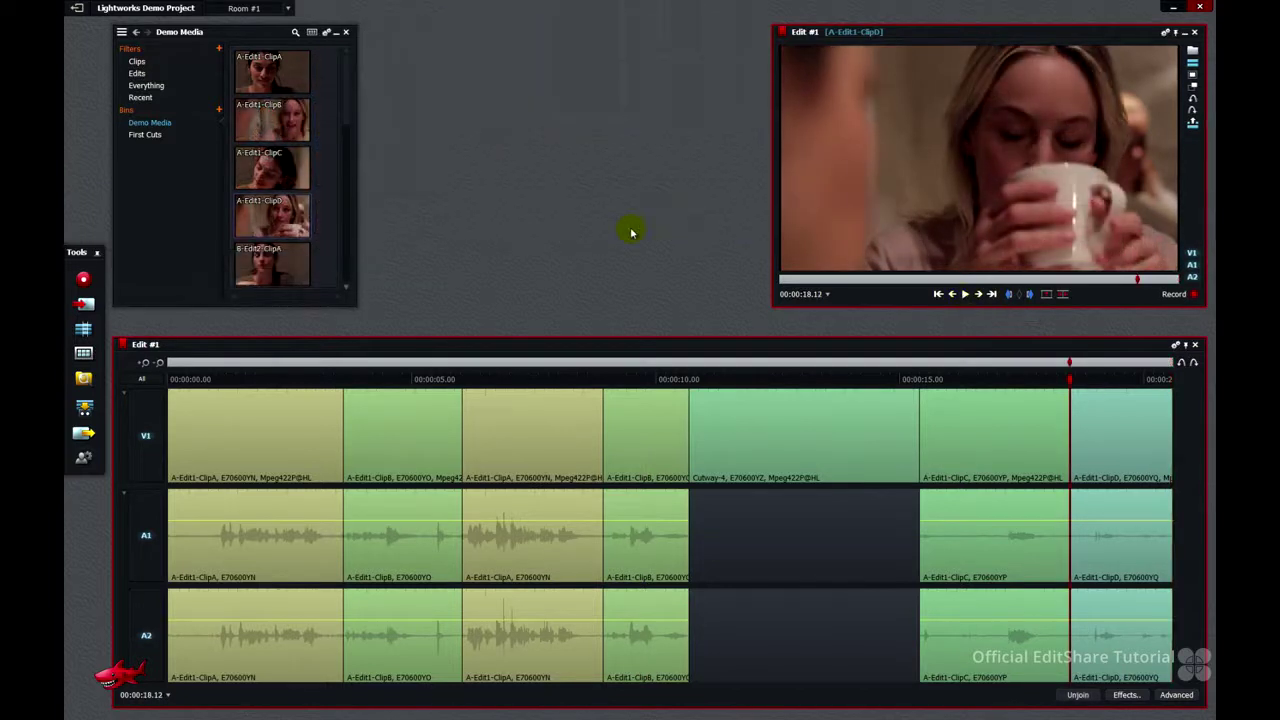
- Bring the playhead back to the ClipA/ClipB cut near three seconds and zoom in there
{"action": "left_click_drag", "start_coordinate": [494, 377], "coordinate": [276, 380]}
{"action": "left_click", "coordinate": [147, 366]}
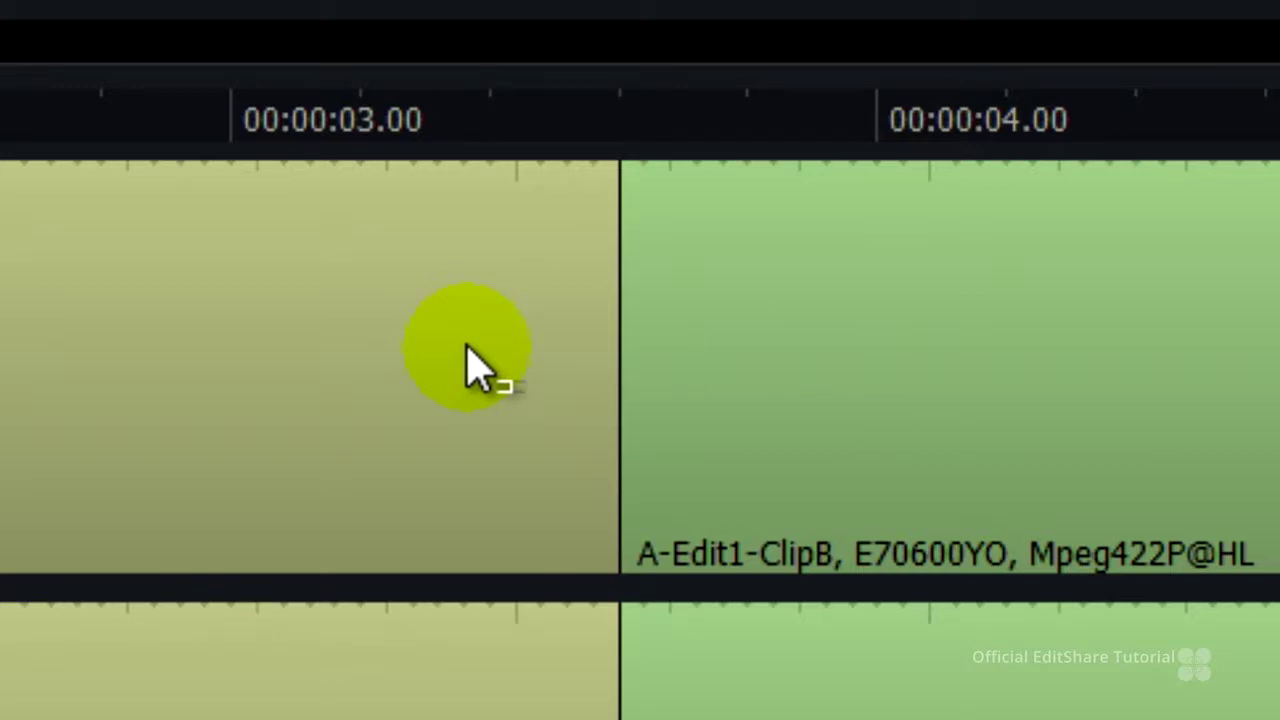
- Select the first ClipA/ClipB cut and play forwards and backwards across it to review
{"action": "key", "text": "s"}
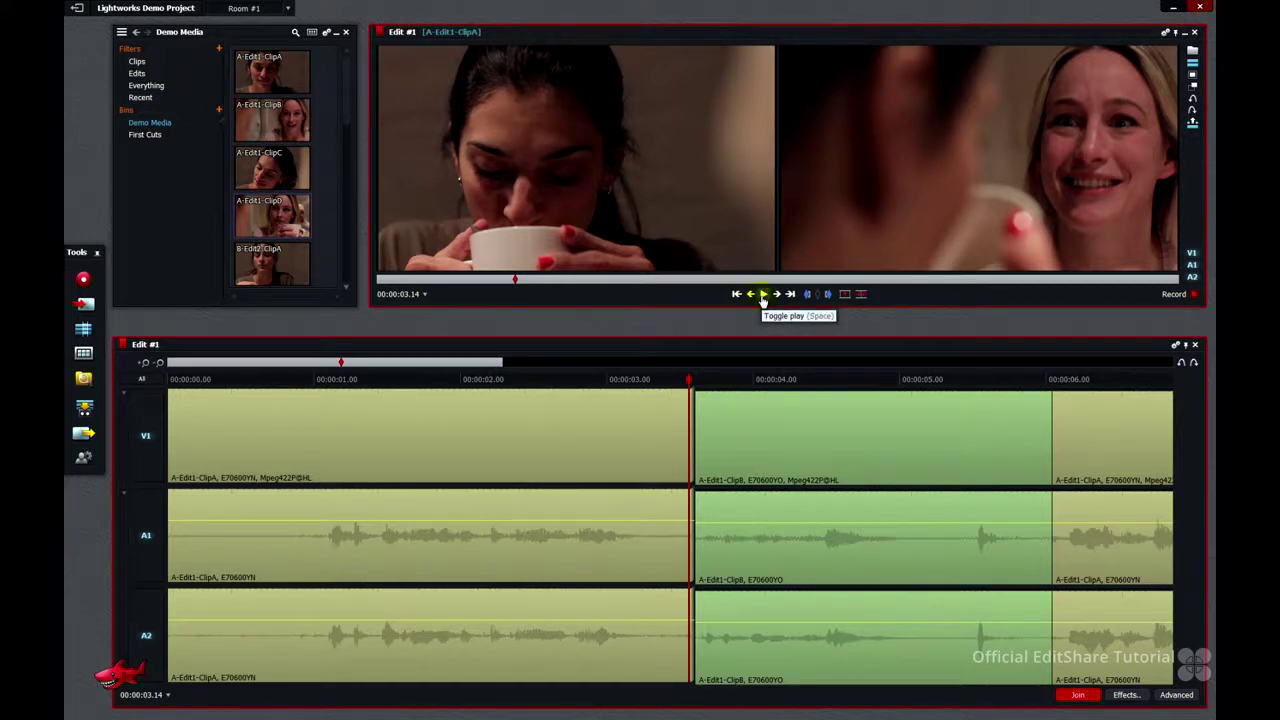
{"action": "left_click", "coordinate": [763, 296]}
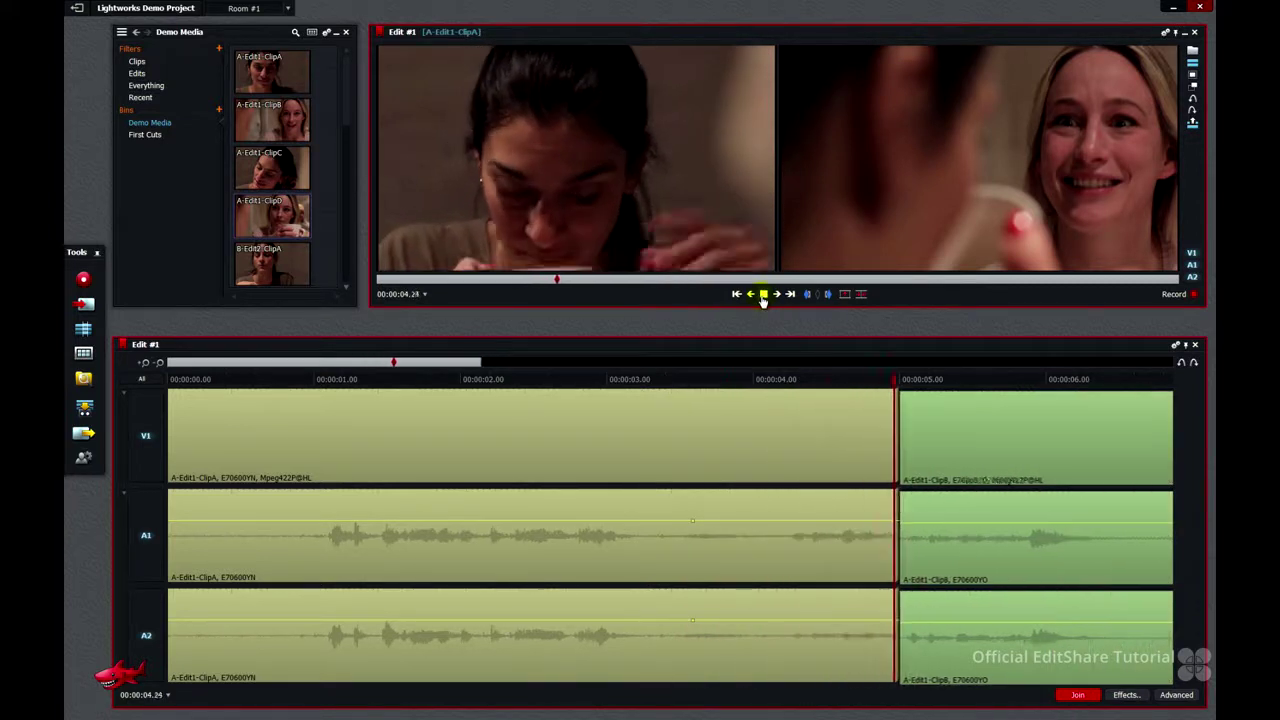
{"action": "left_click", "coordinate": [763, 296]}
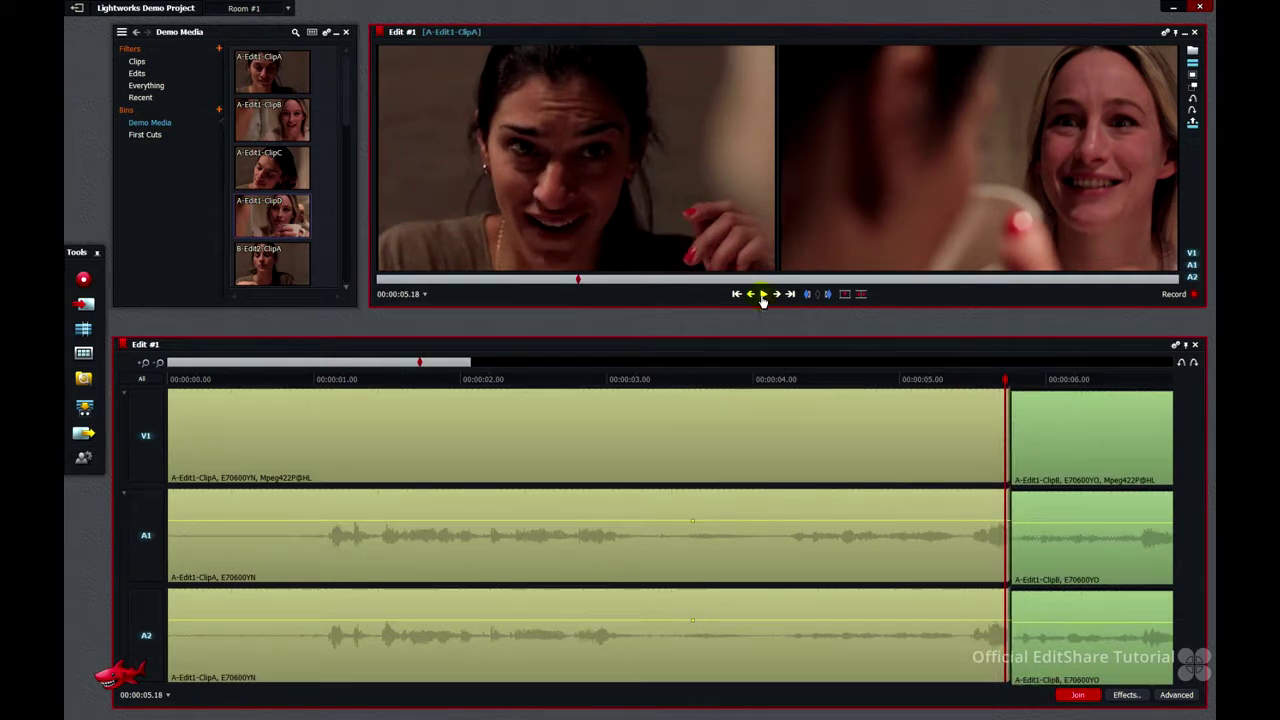
{"action": "right_click", "coordinate": [763, 296]}
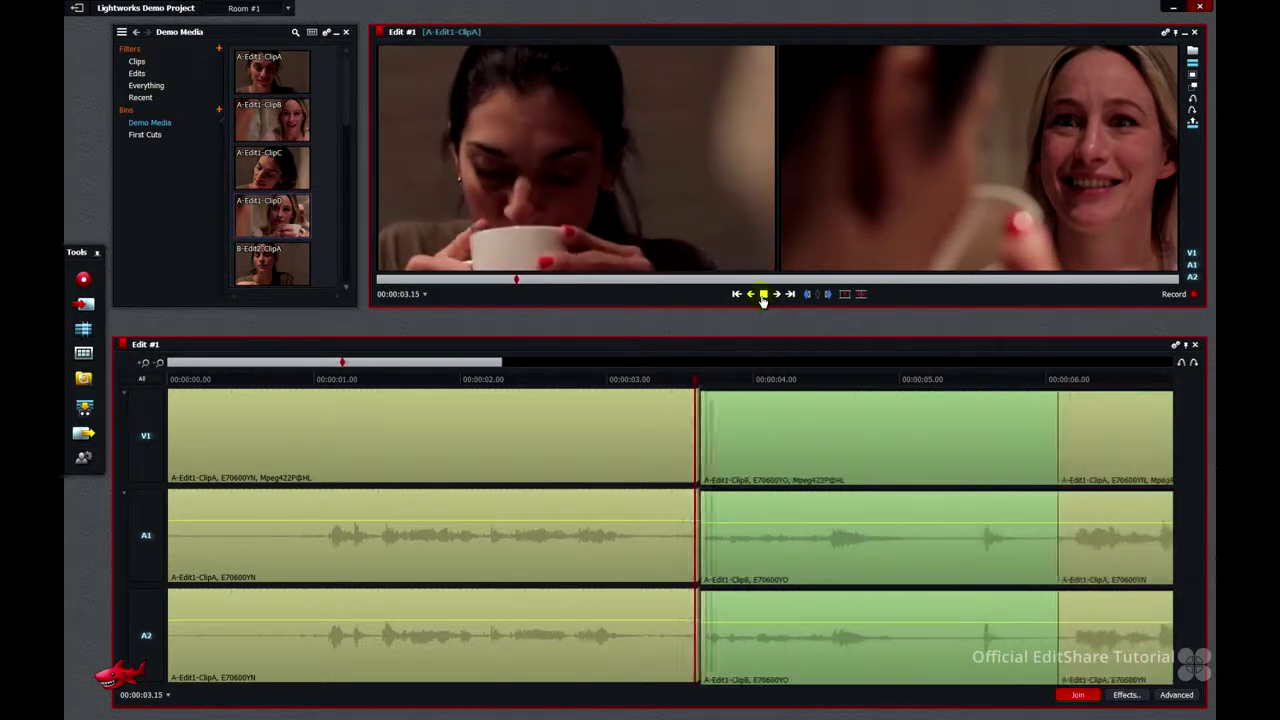
{"action": "left_click", "coordinate": [763, 296]}
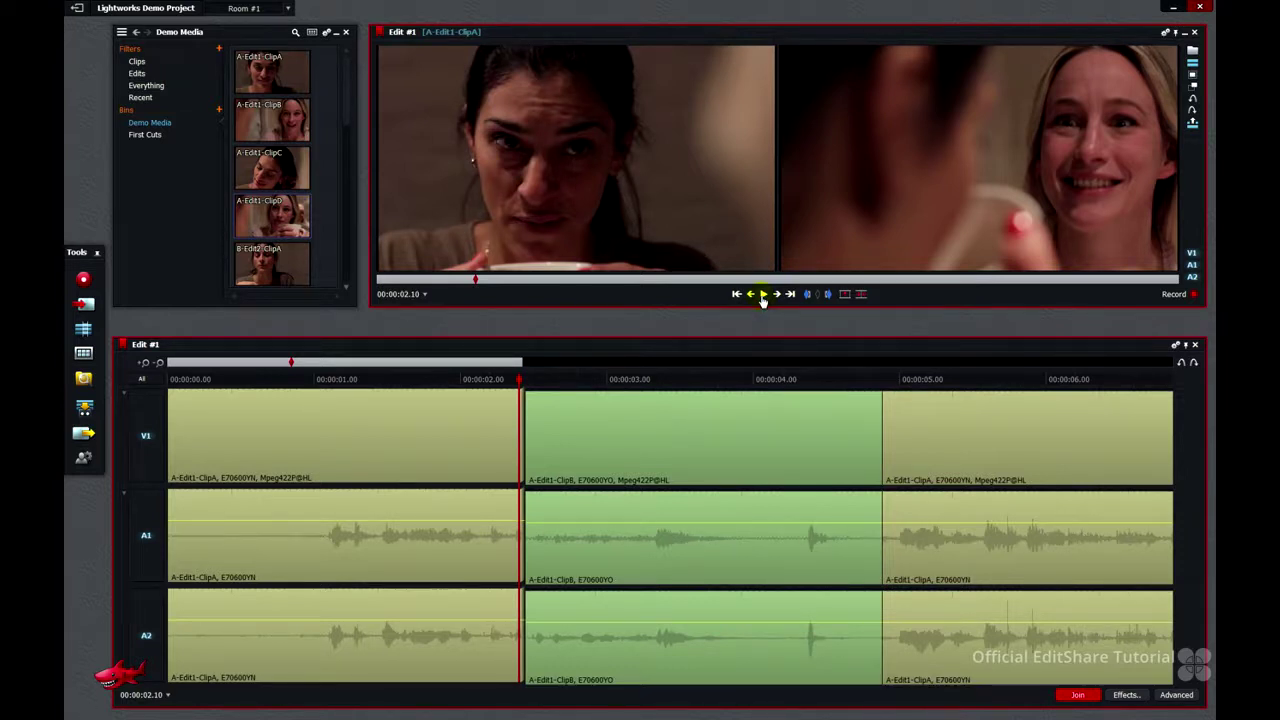
{"action": "left_click", "coordinate": [763, 296]}
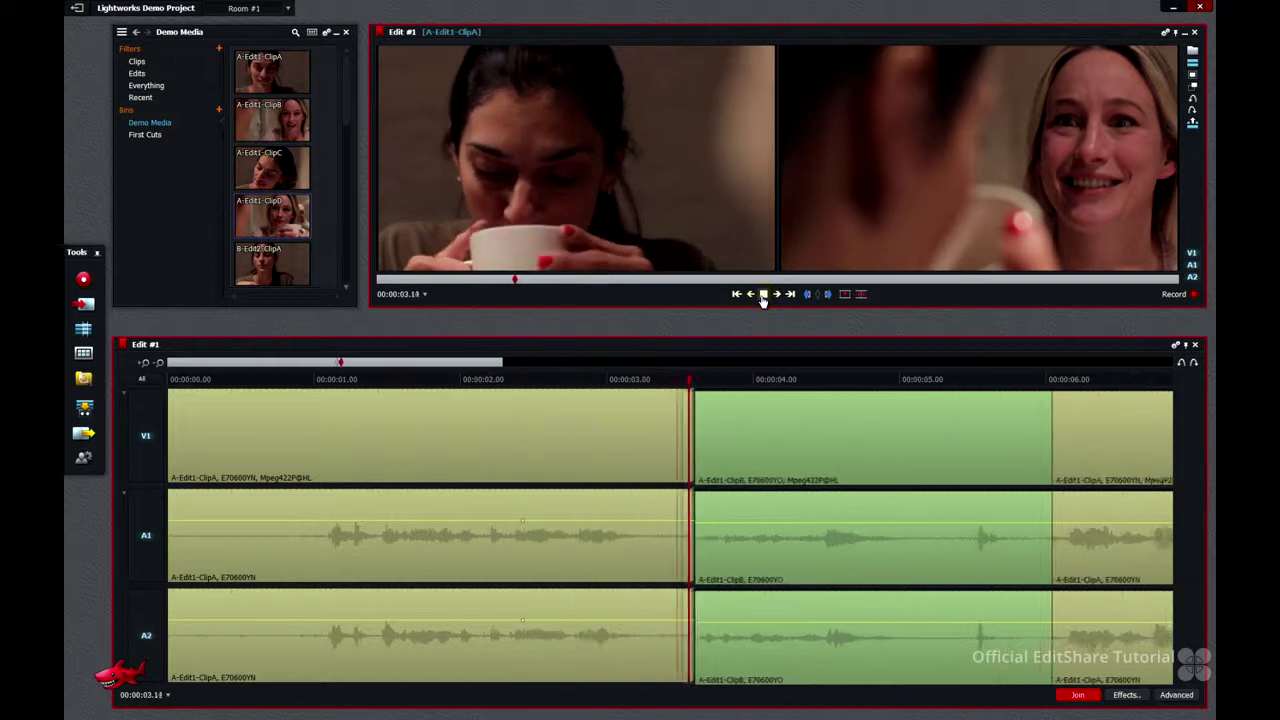
{"action": "left_click", "coordinate": [763, 296]}
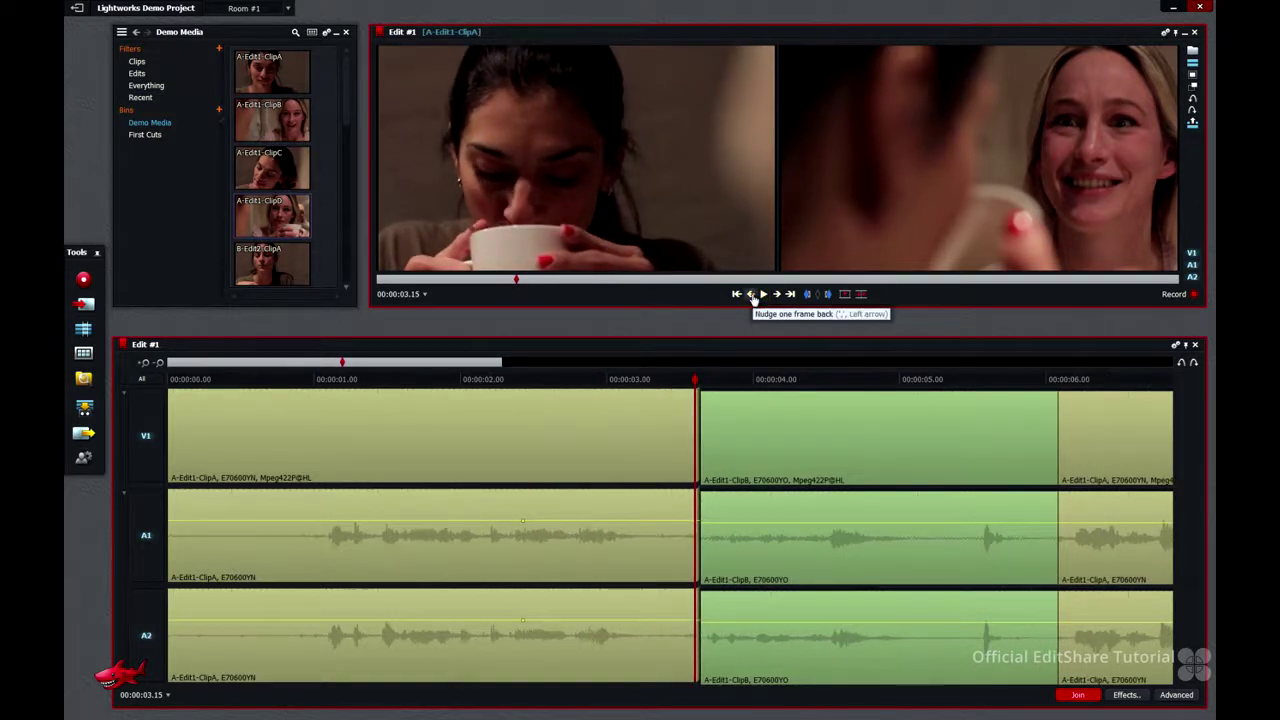
- Roll the cut three frames earlier to 00:00:03.11 and exit trim
{"action": "left_click", "coordinate": [753, 295]}
{"action": "left_click", "coordinate": [753, 295]}
{"action": "left_click", "coordinate": [753, 295]}
{"action": "left_click", "coordinate": [753, 295]}
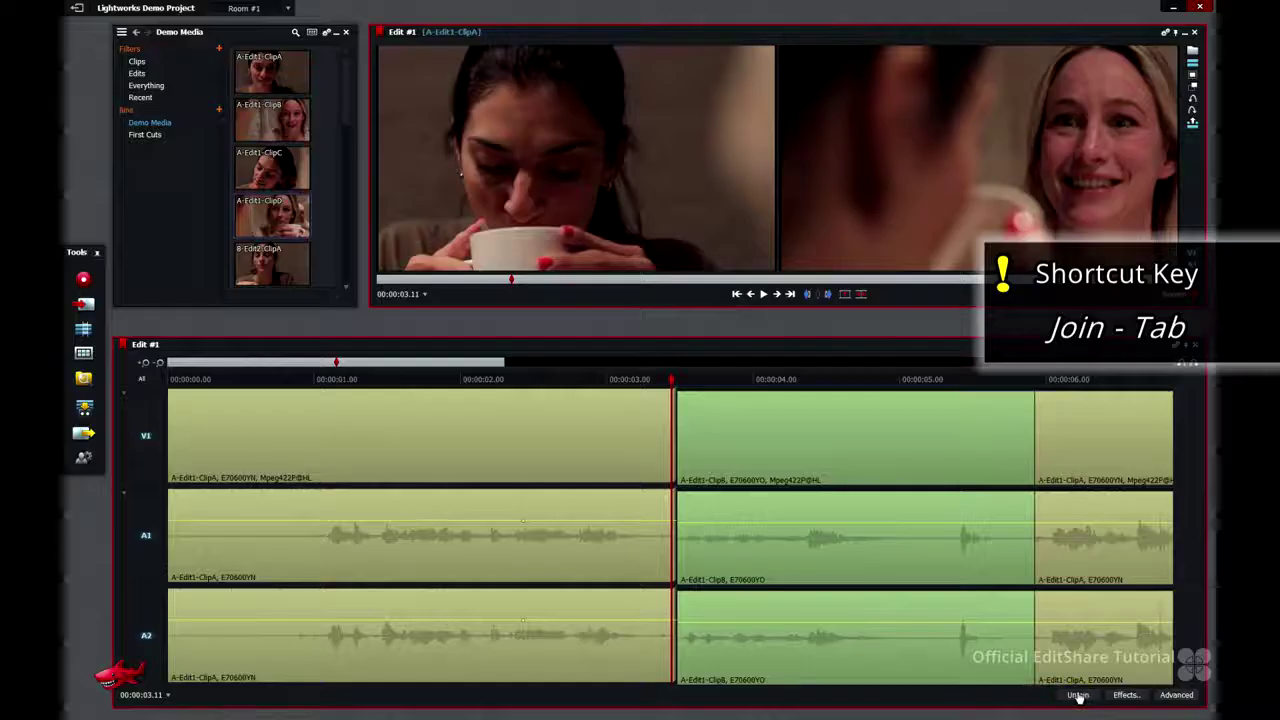
{"action": "left_click", "coordinate": [675, 535]}
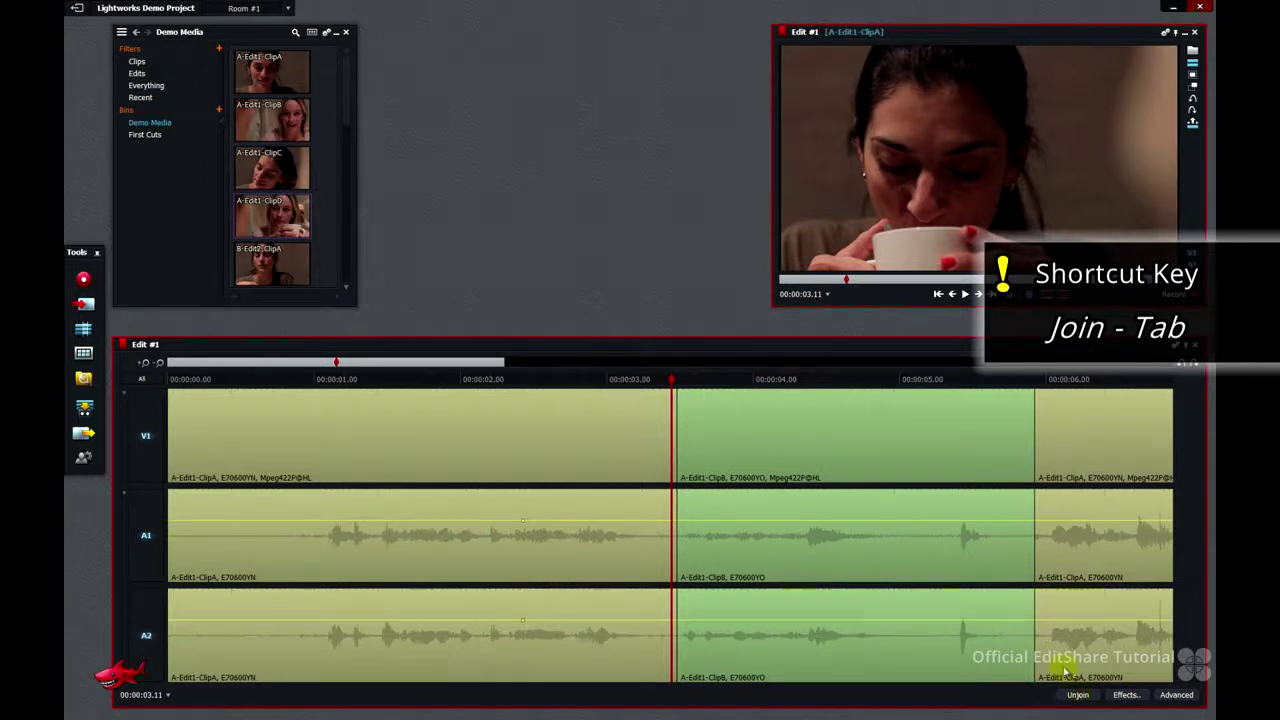
- Trim the ClipB side of the first cut, extending ClipB by one frame, and close trim view
{"action": "left_click", "coordinate": [690, 430]}
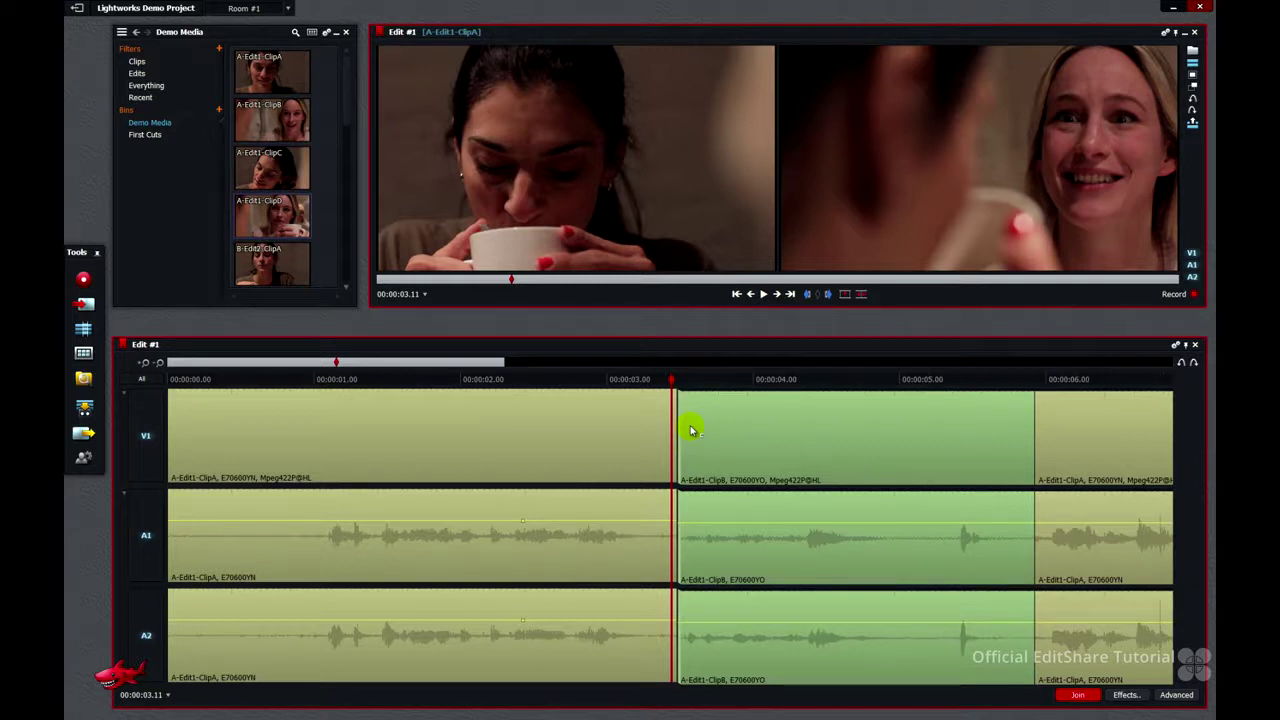
{"action": "left_click", "coordinate": [764, 296]}
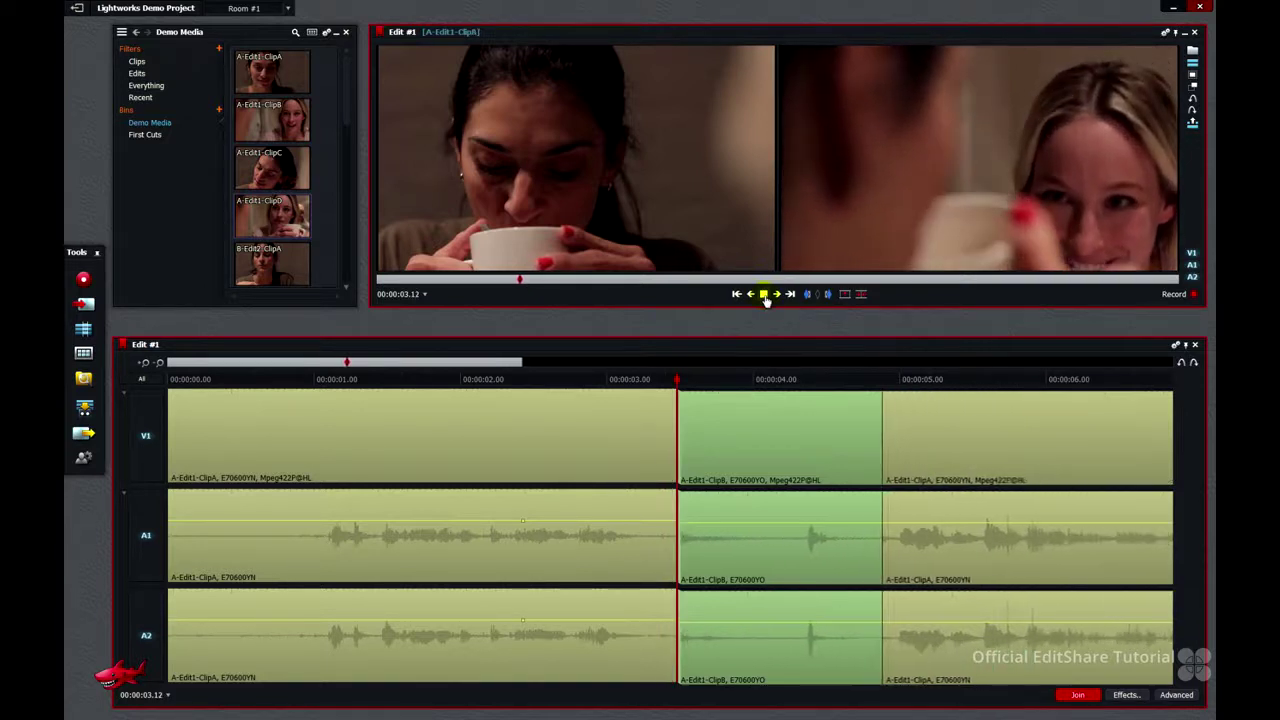
{"action": "left_click", "coordinate": [764, 296]}
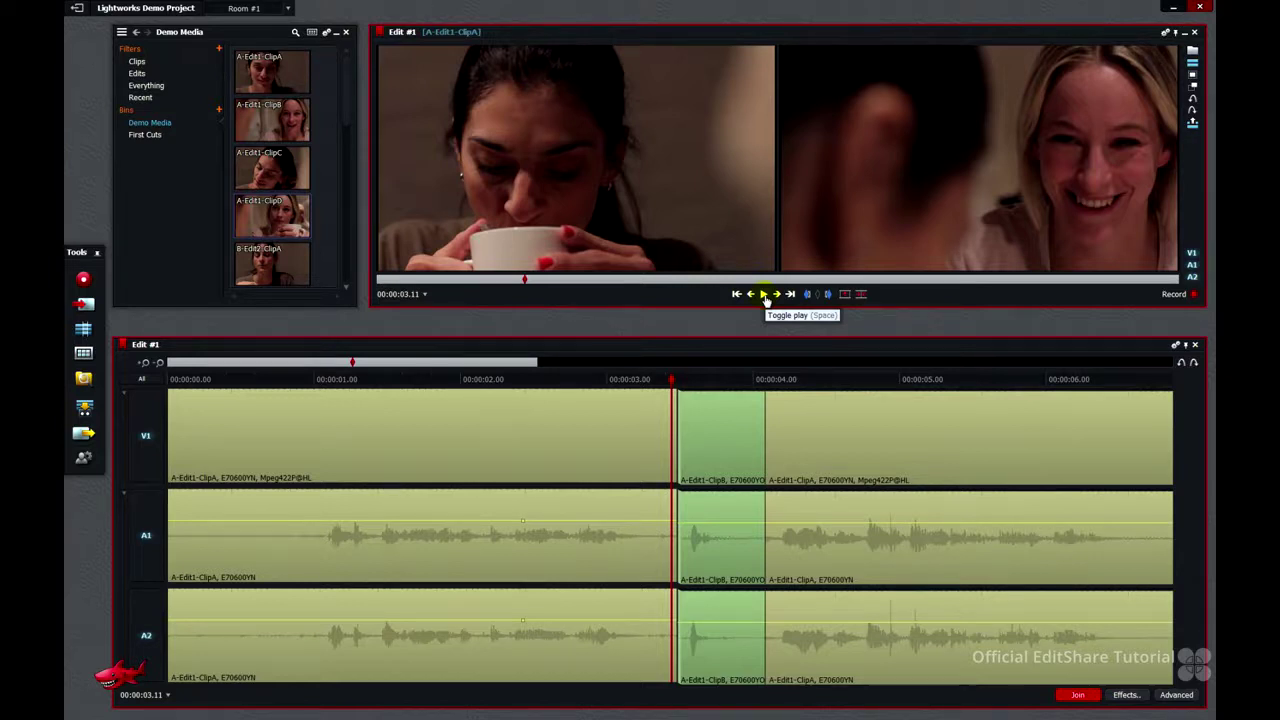
{"action": "left_click", "coordinate": [764, 296]}
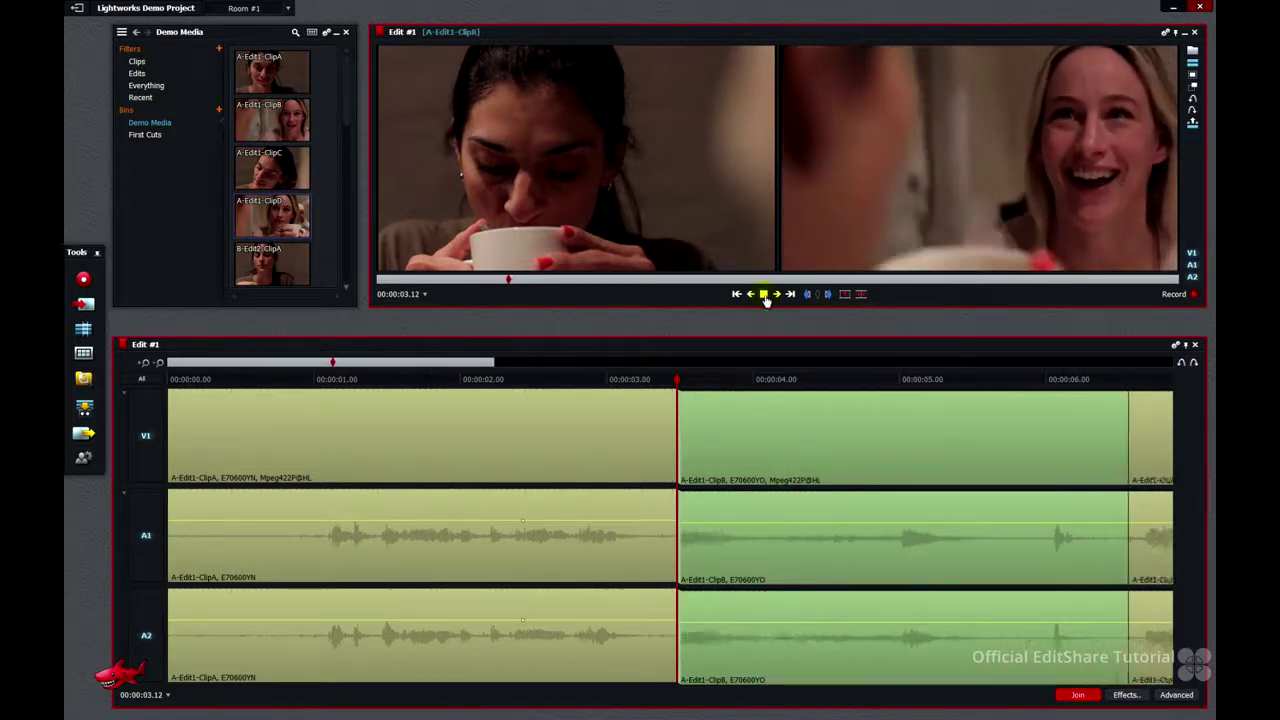
{"action": "left_click", "coordinate": [764, 296]}
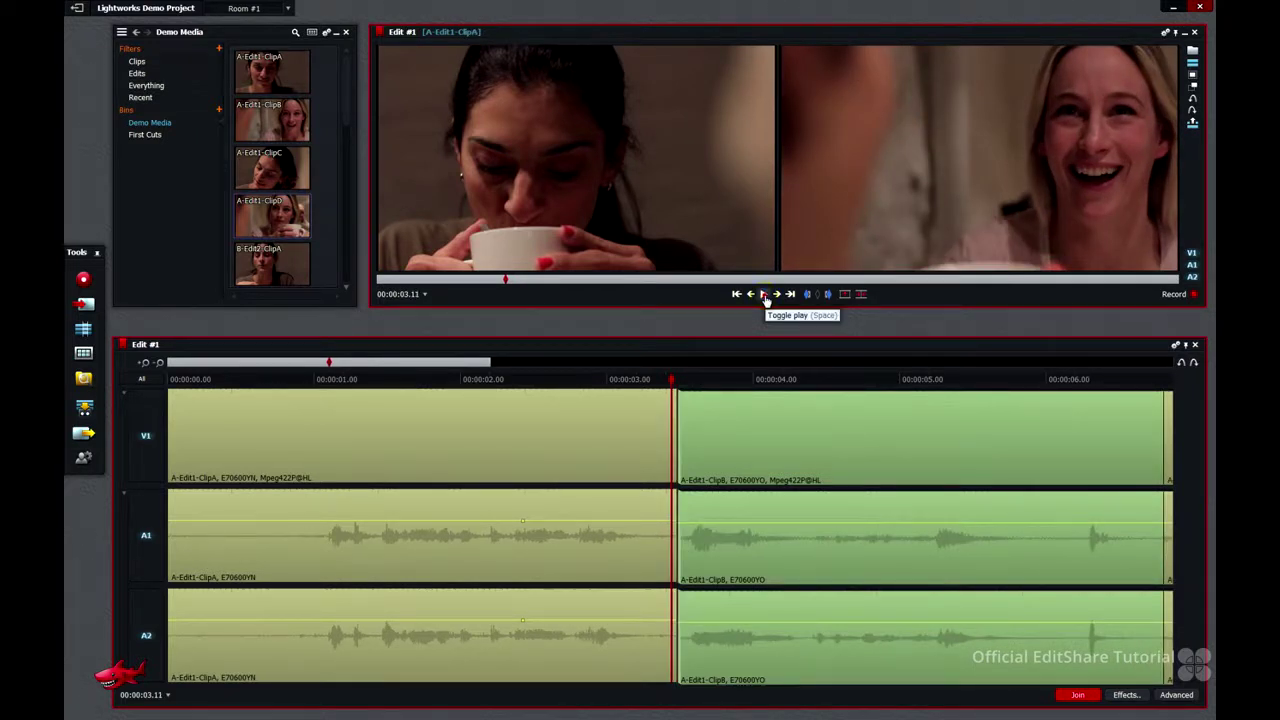
{"action": "left_click", "coordinate": [764, 295]}
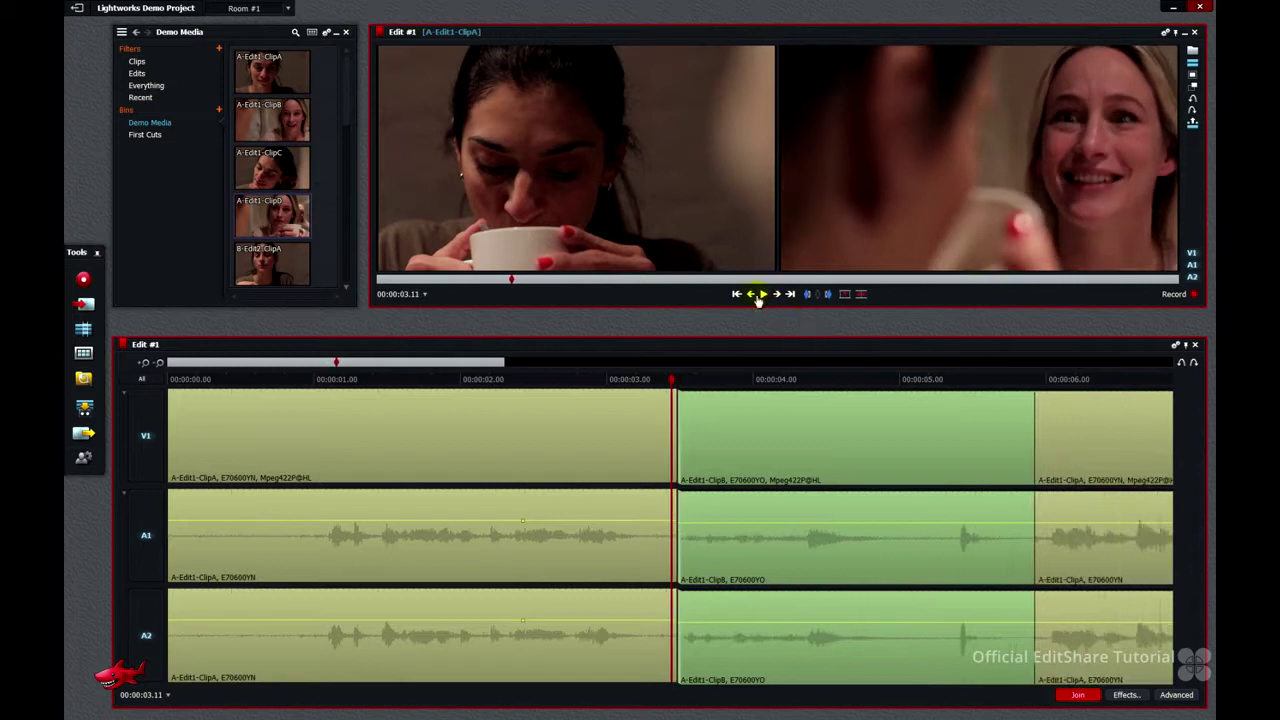
{"action": "left_click", "coordinate": [752, 296]}
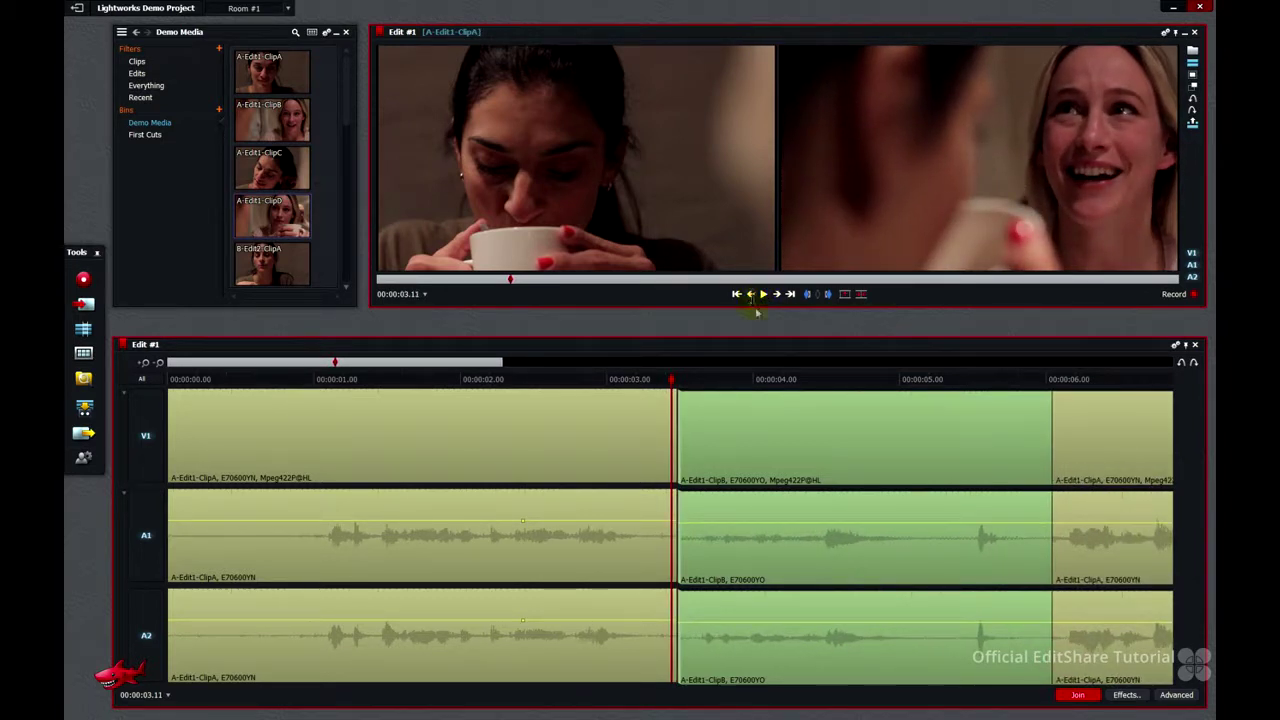
{"action": "left_click", "coordinate": [1076, 695]}
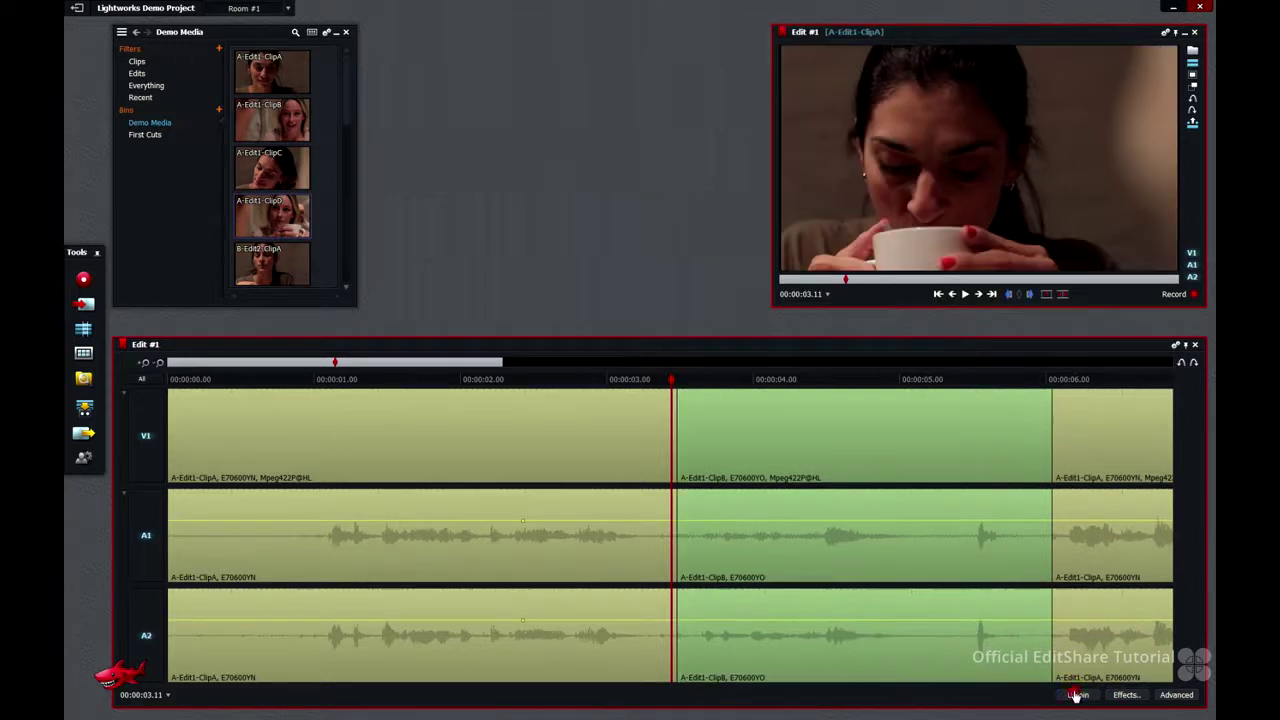
- Zoom out and play from Clip B through to the end of the candle cutaway
{"action": "left_click", "coordinate": [158, 364]}
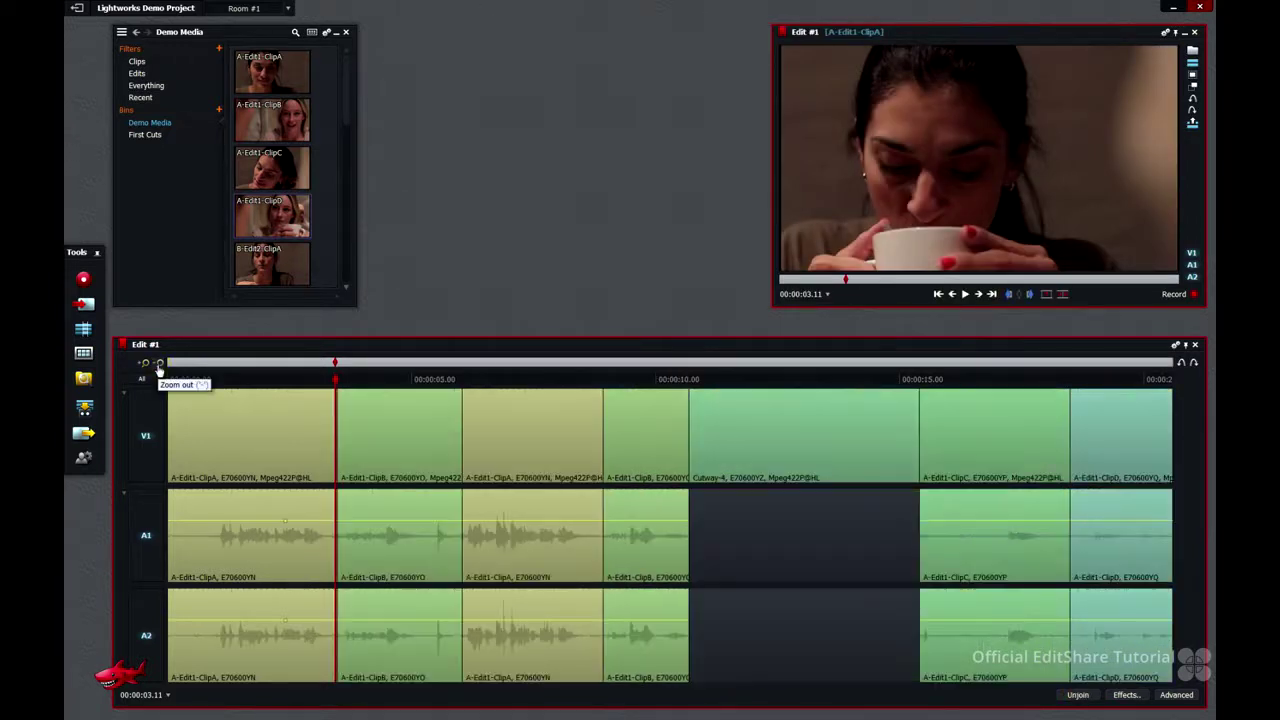
{"action": "left_click", "coordinate": [390, 379]}
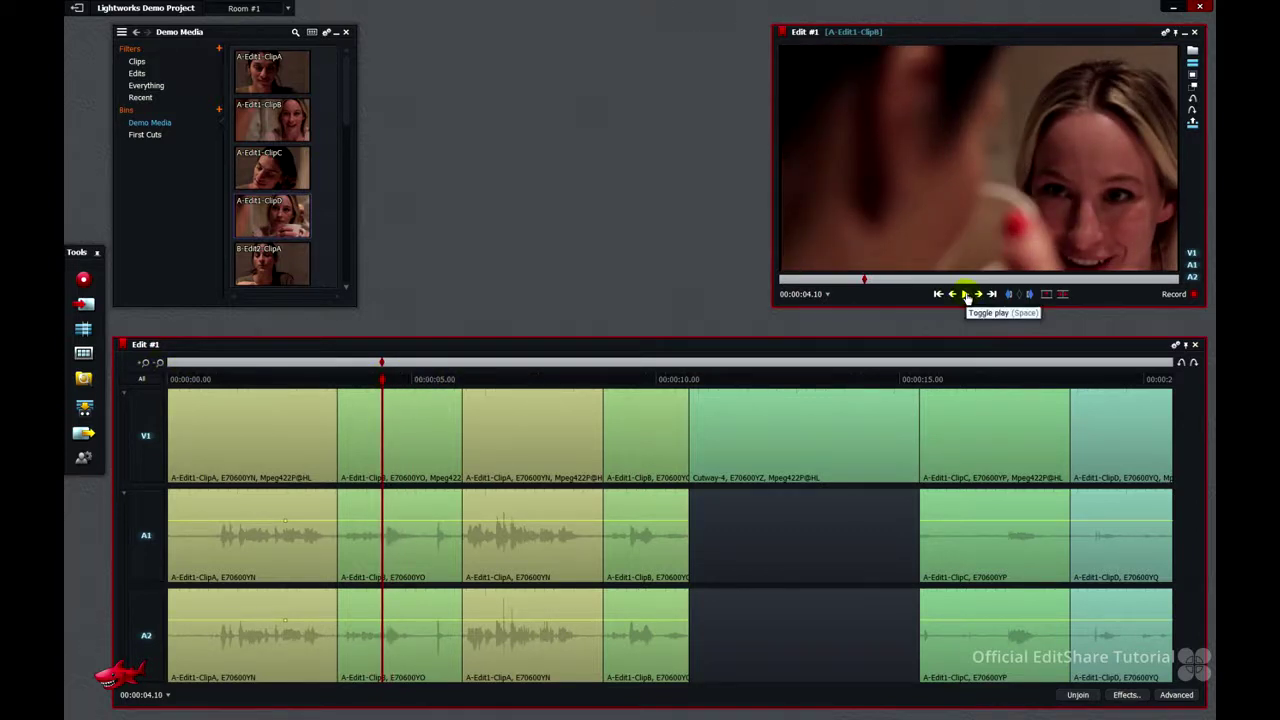
{"action": "left_click", "coordinate": [966, 296]}
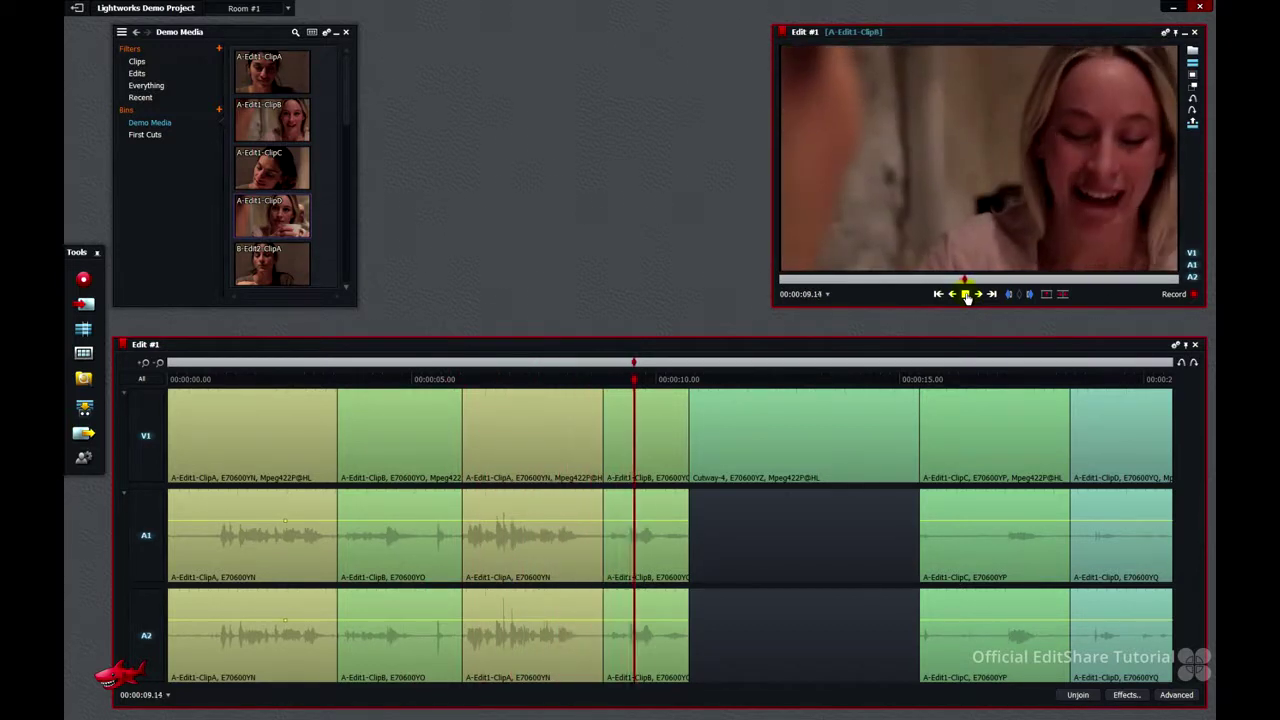
{"action": "left_click", "coordinate": [966, 296]}
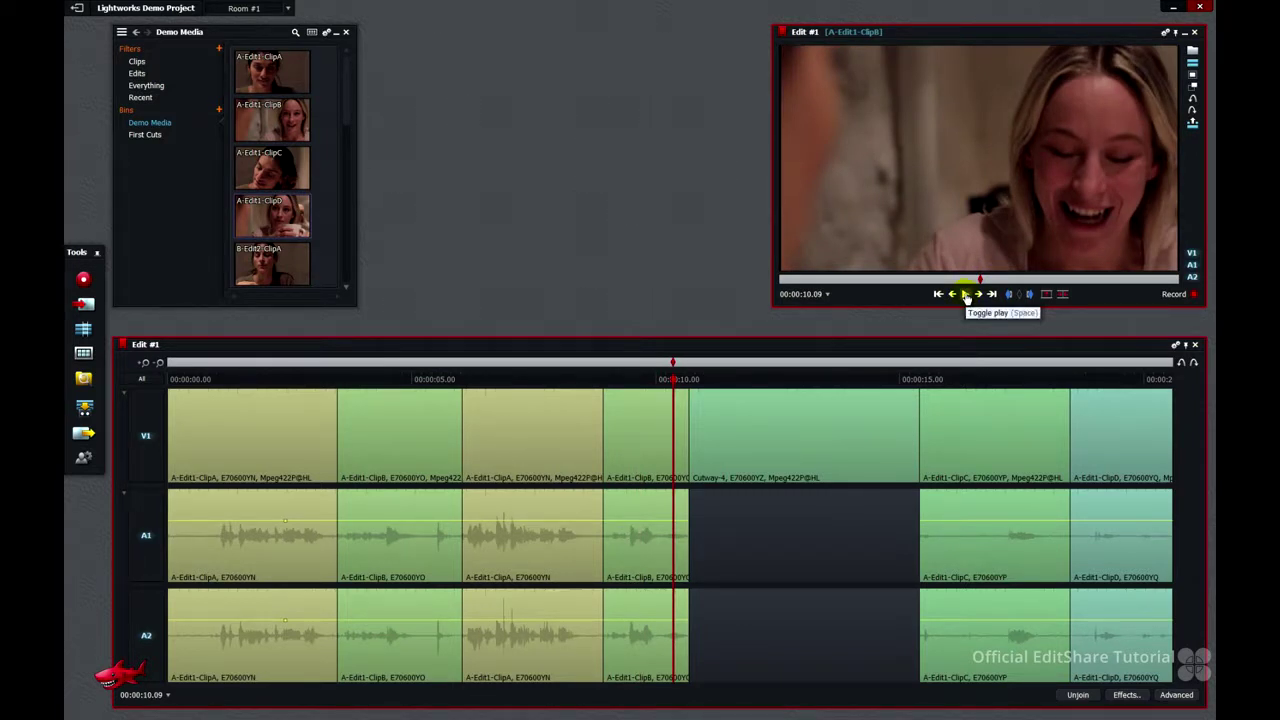
{"action": "left_click", "coordinate": [966, 295]}
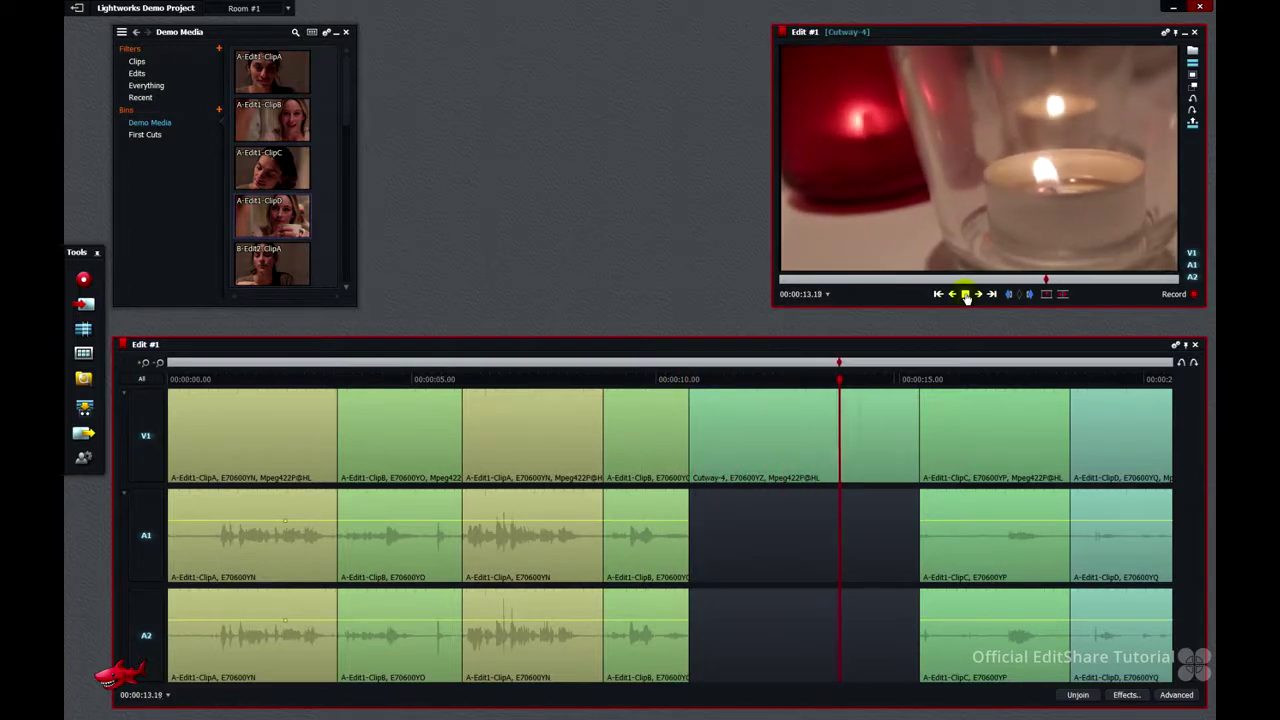
{"action": "left_click", "coordinate": [966, 295]}
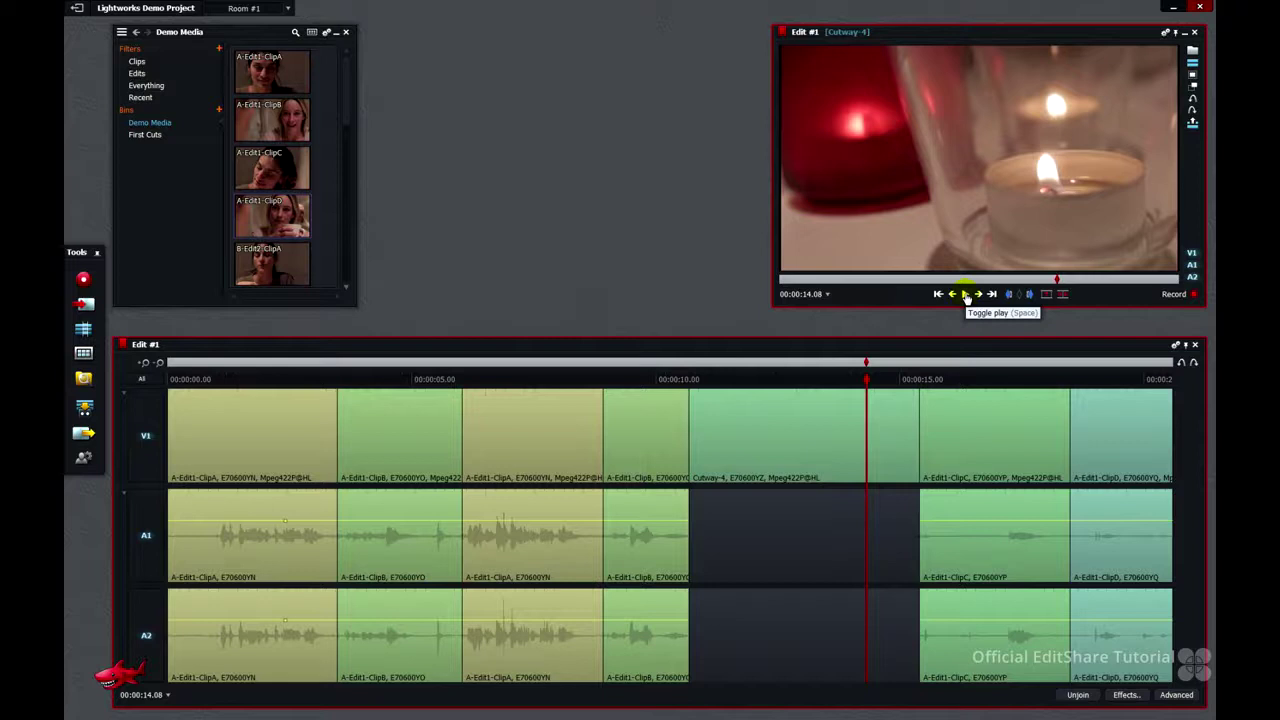
- Drag the Cutway-4/ClipC cut earlier to 00:00:13.14, review it, and leave trim mode
{"action": "left_click", "coordinate": [906, 428]}
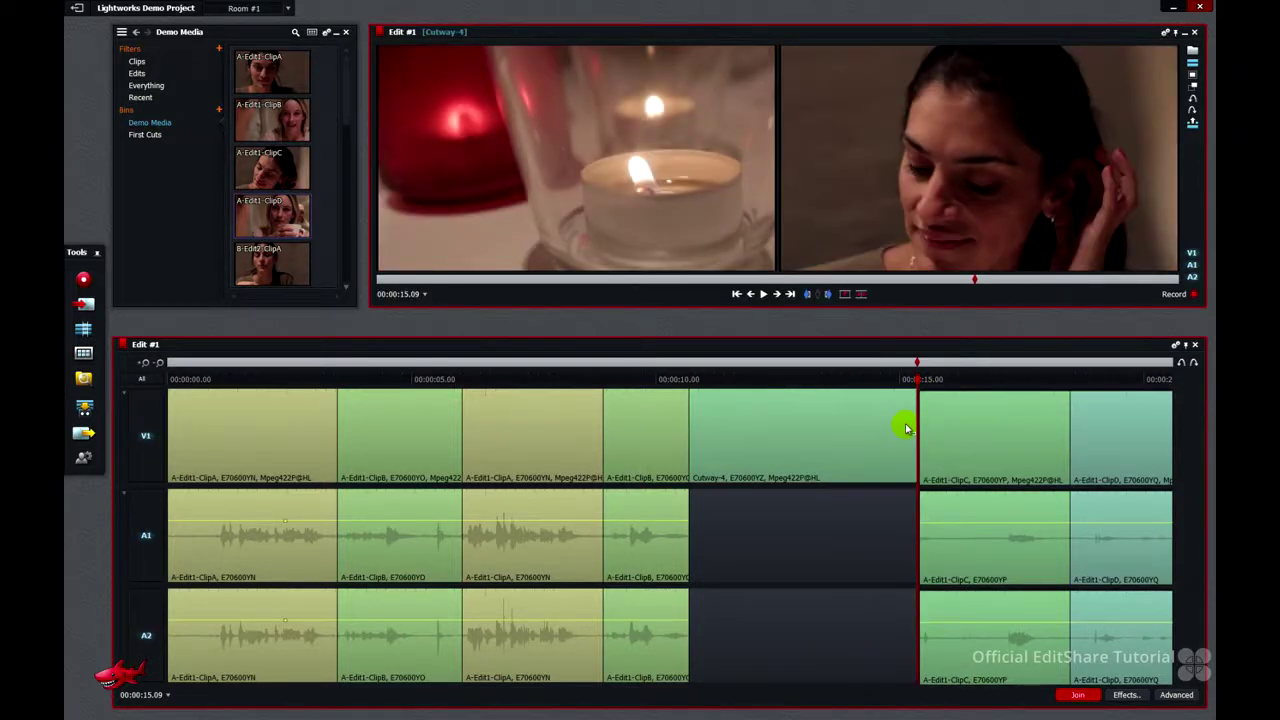
{"action": "left_click_drag", "start_coordinate": [906, 428], "coordinate": [875, 429]}
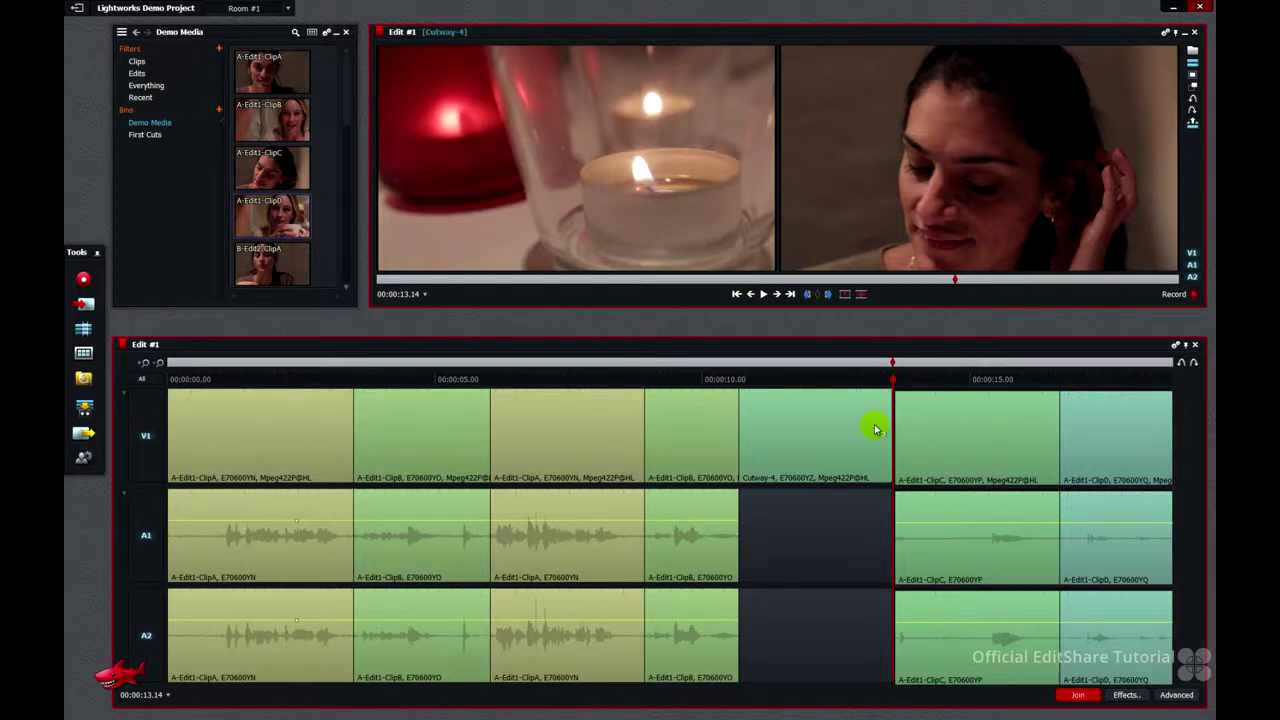
{"action": "left_click", "coordinate": [875, 429]}
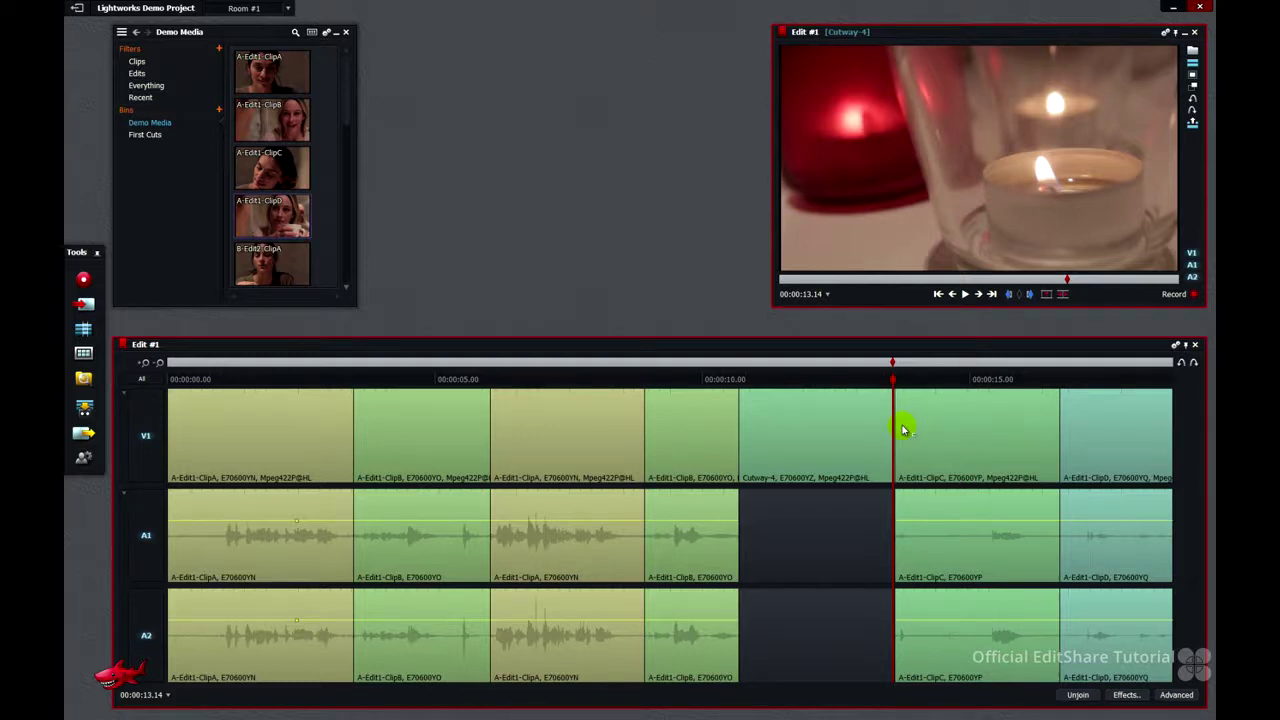
{"action": "left_click", "coordinate": [903, 430]}
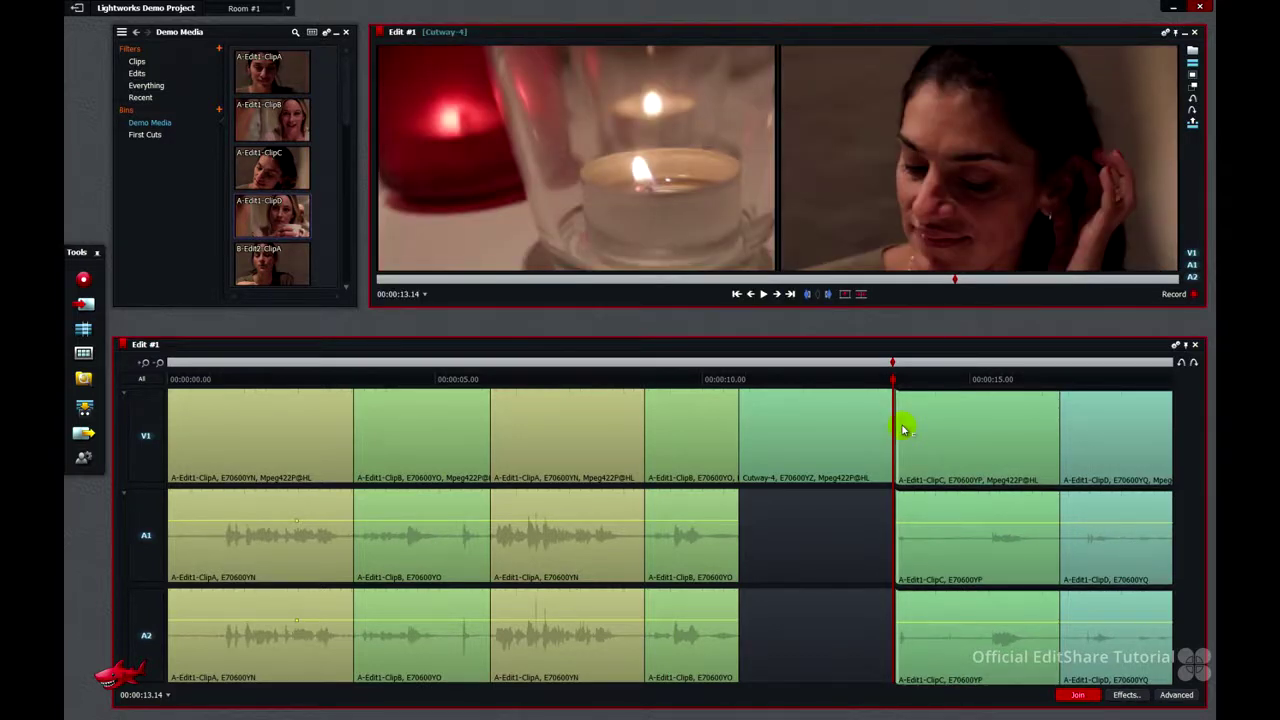
{"action": "left_click", "coordinate": [764, 294]}
{"action": "left_click", "coordinate": [764, 294]}
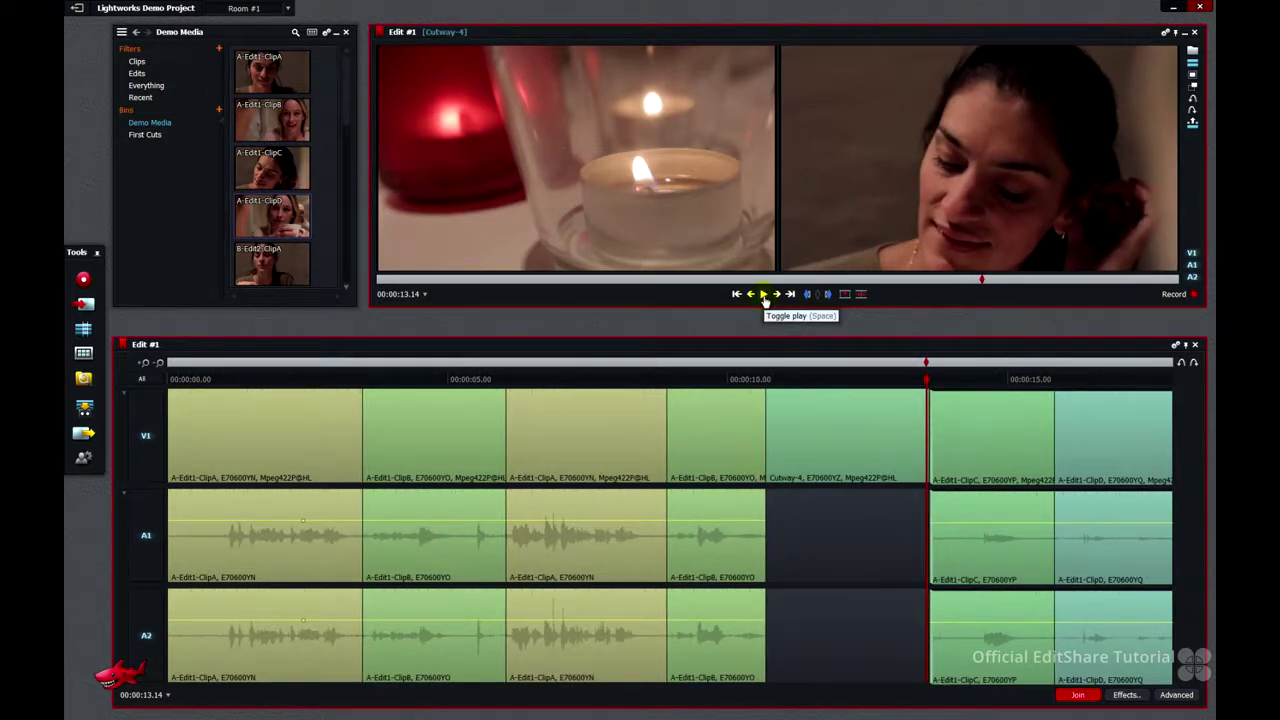
{"action": "left_click", "coordinate": [1084, 697]}
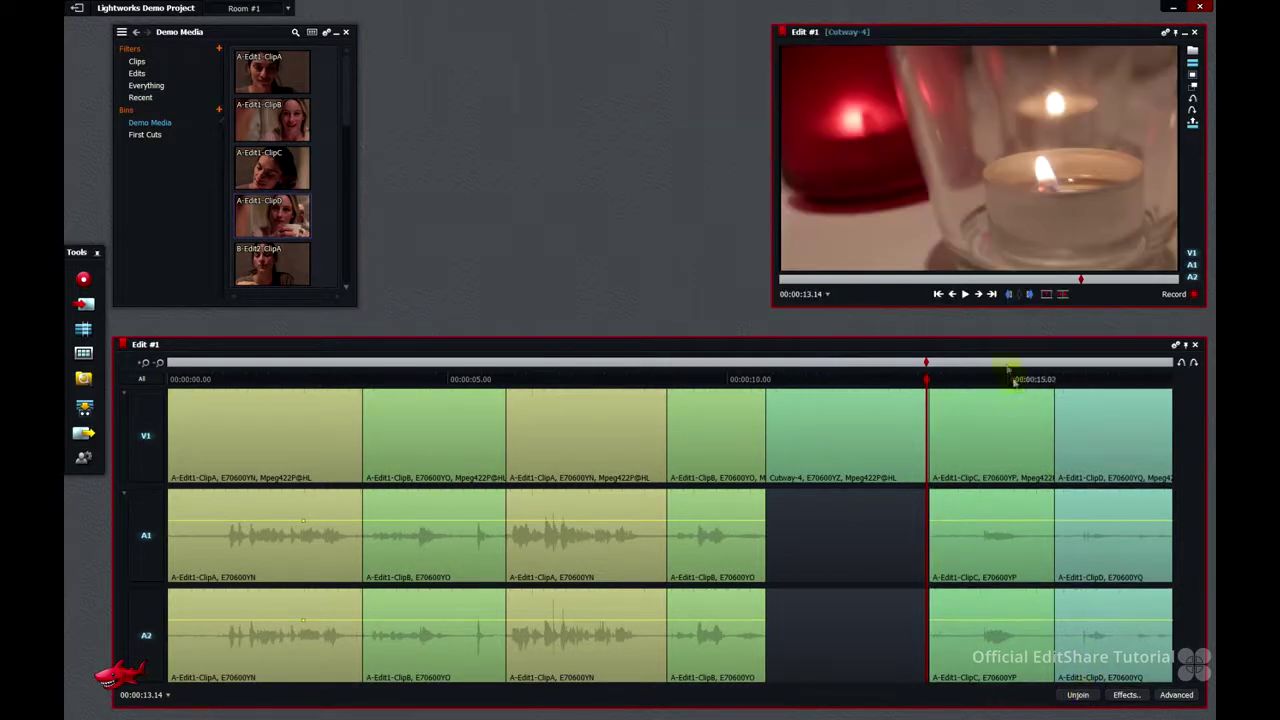
{"action": "left_click", "coordinate": [966, 294]}
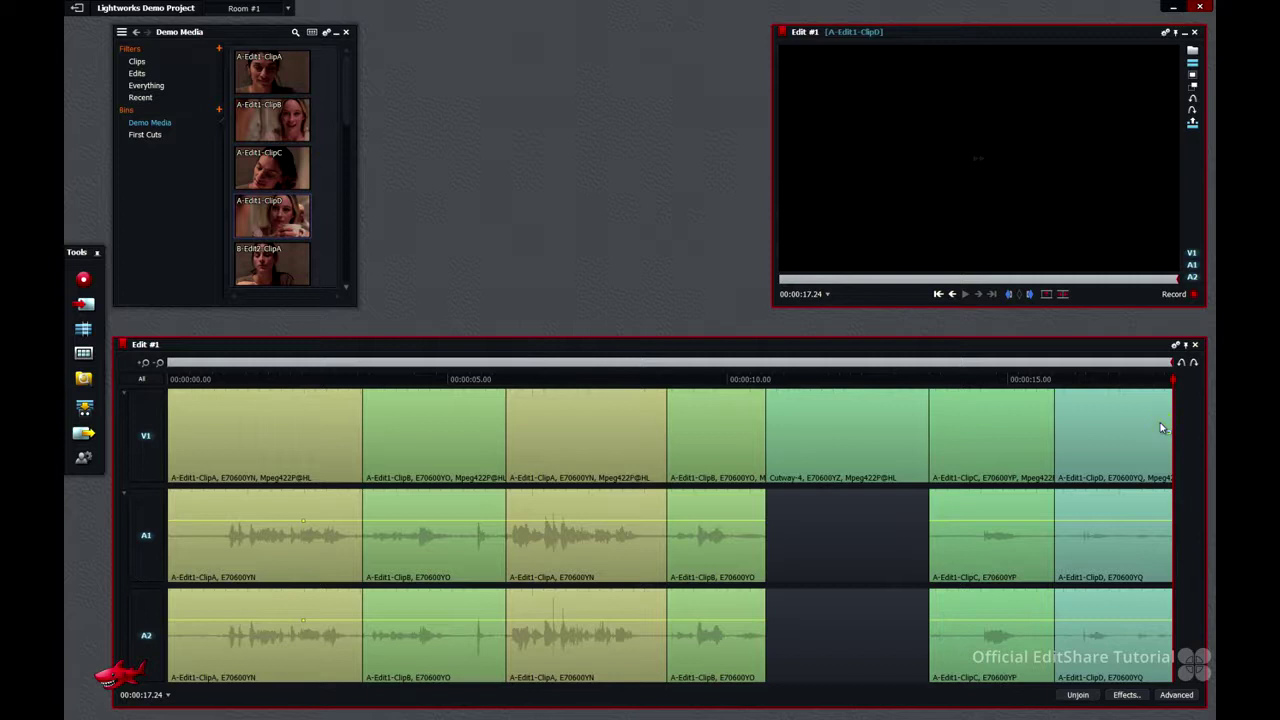
{"action": "key", "text": "Left"}
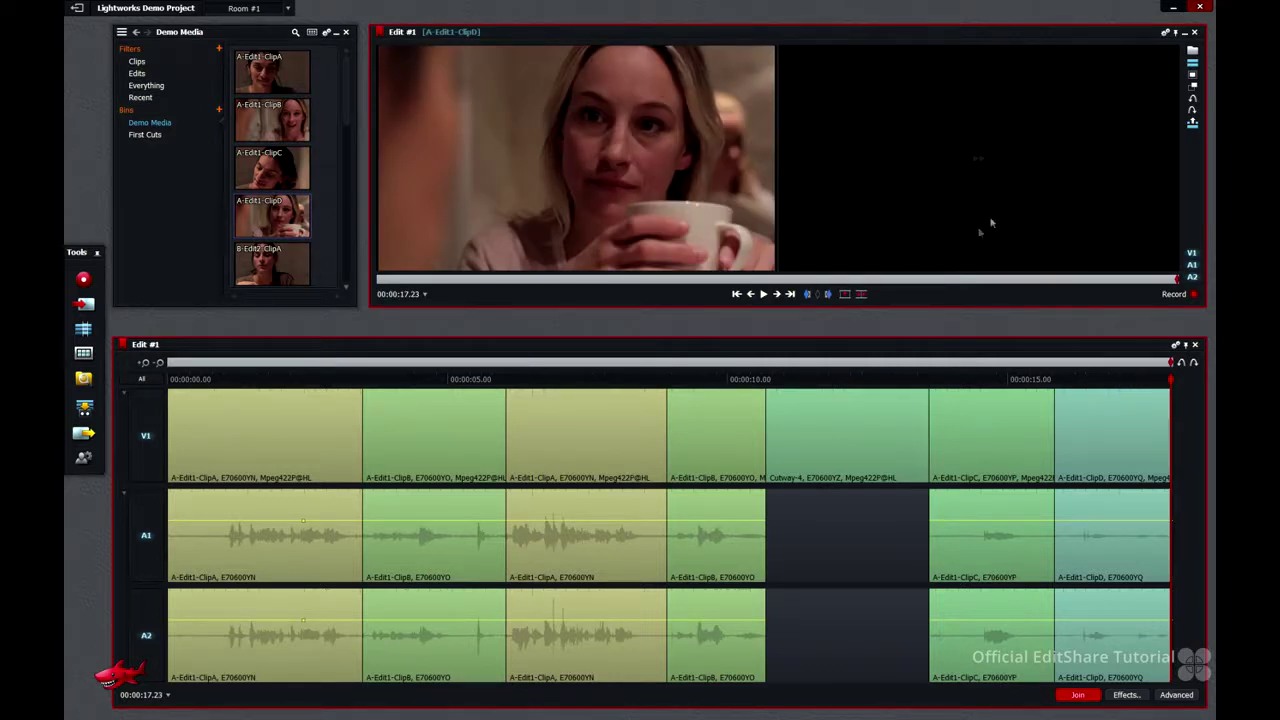
{"action": "mouse_move", "coordinate": [983, 167]}
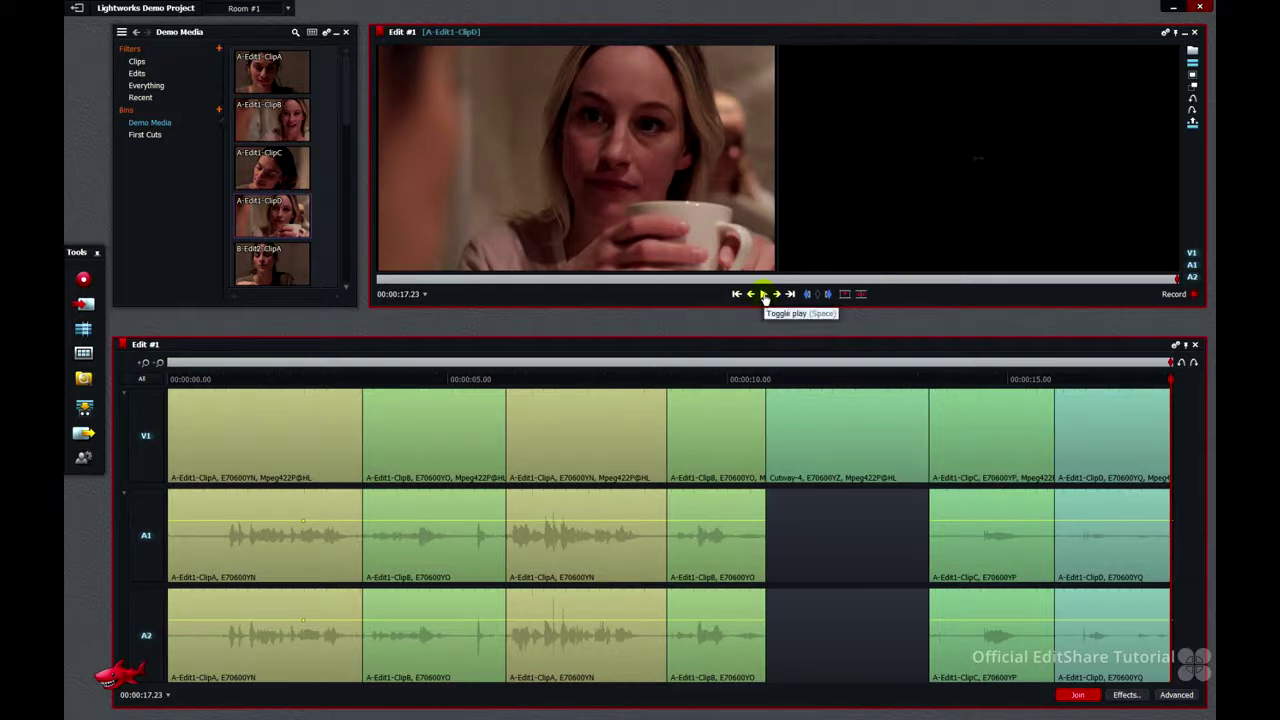
{"action": "left_click", "coordinate": [764, 294]}
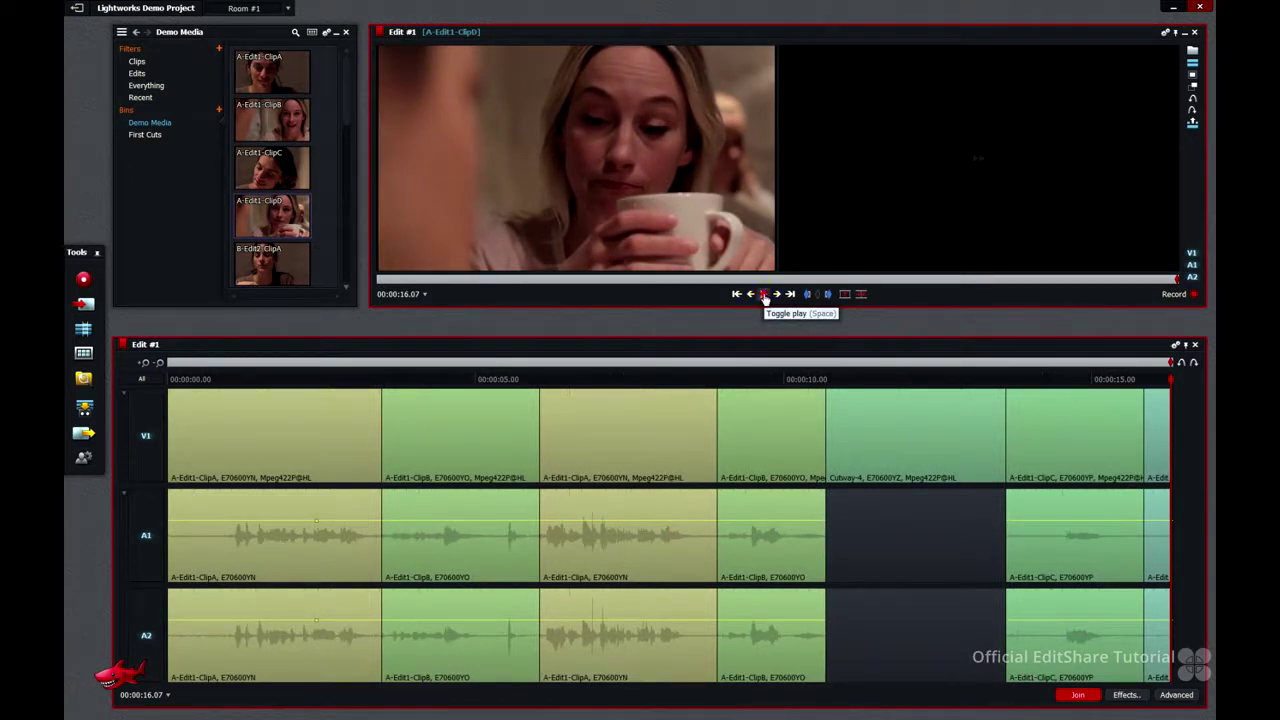
{"action": "left_click", "coordinate": [764, 294]}
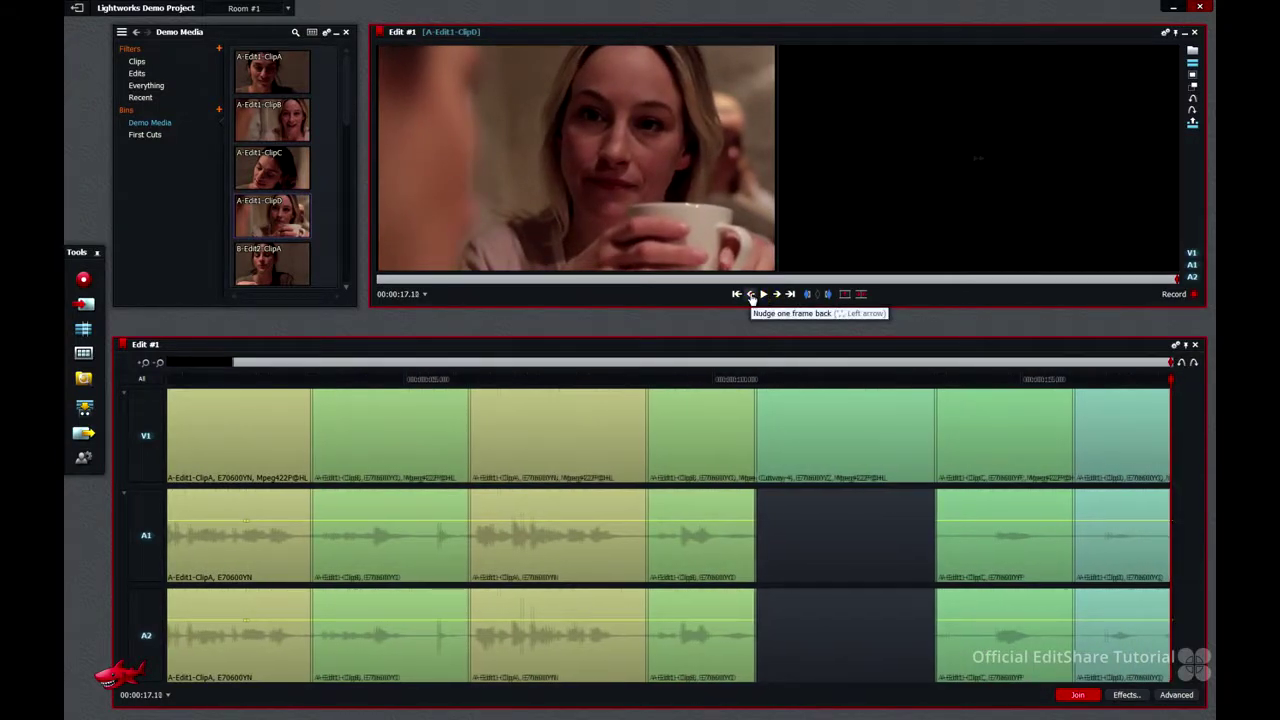
{"action": "left_click", "coordinate": [752, 294]}
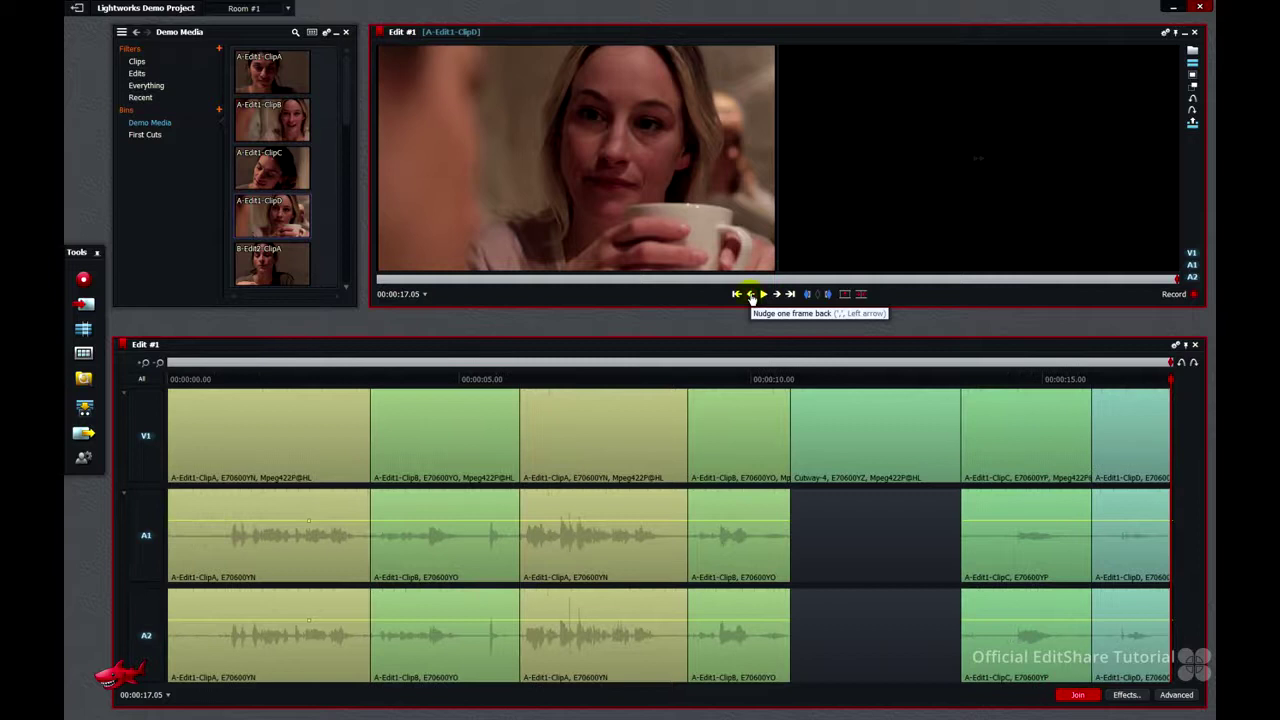
{"action": "left_click", "coordinate": [1070, 698]}
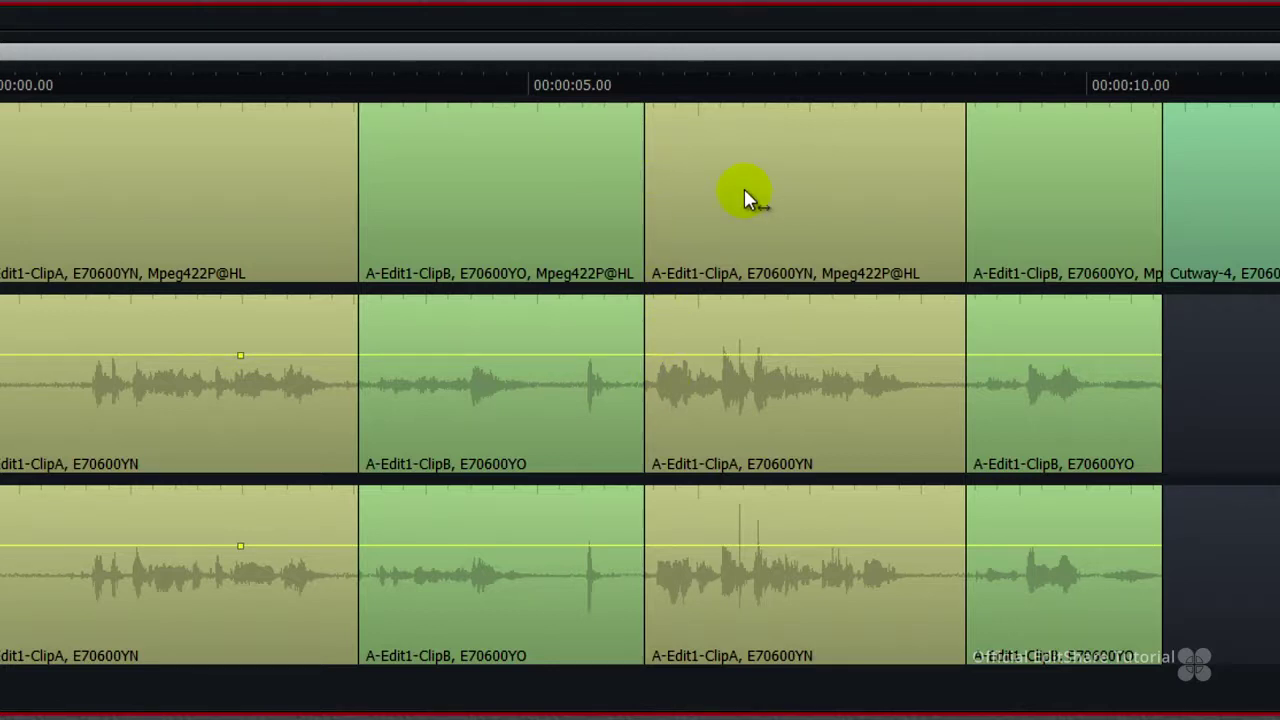
{"action": "left_click", "coordinate": [645, 177]}
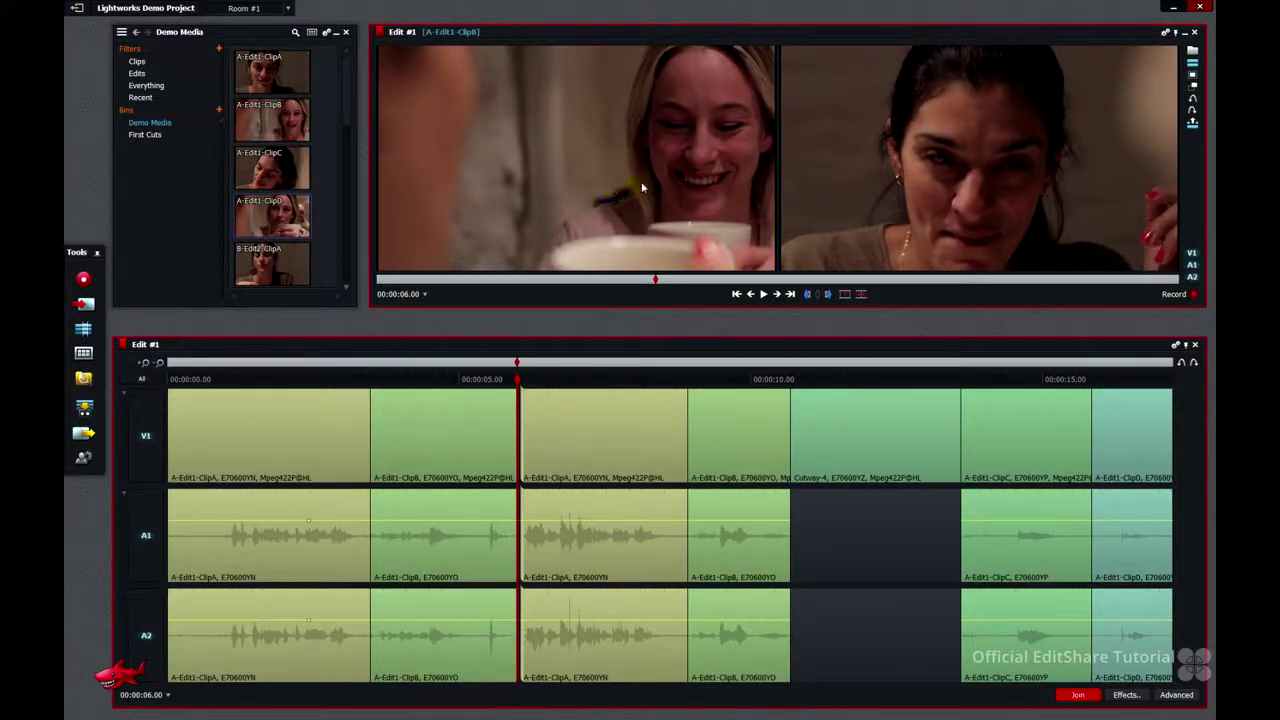
{"action": "mouse_move", "coordinate": [857, 183]}
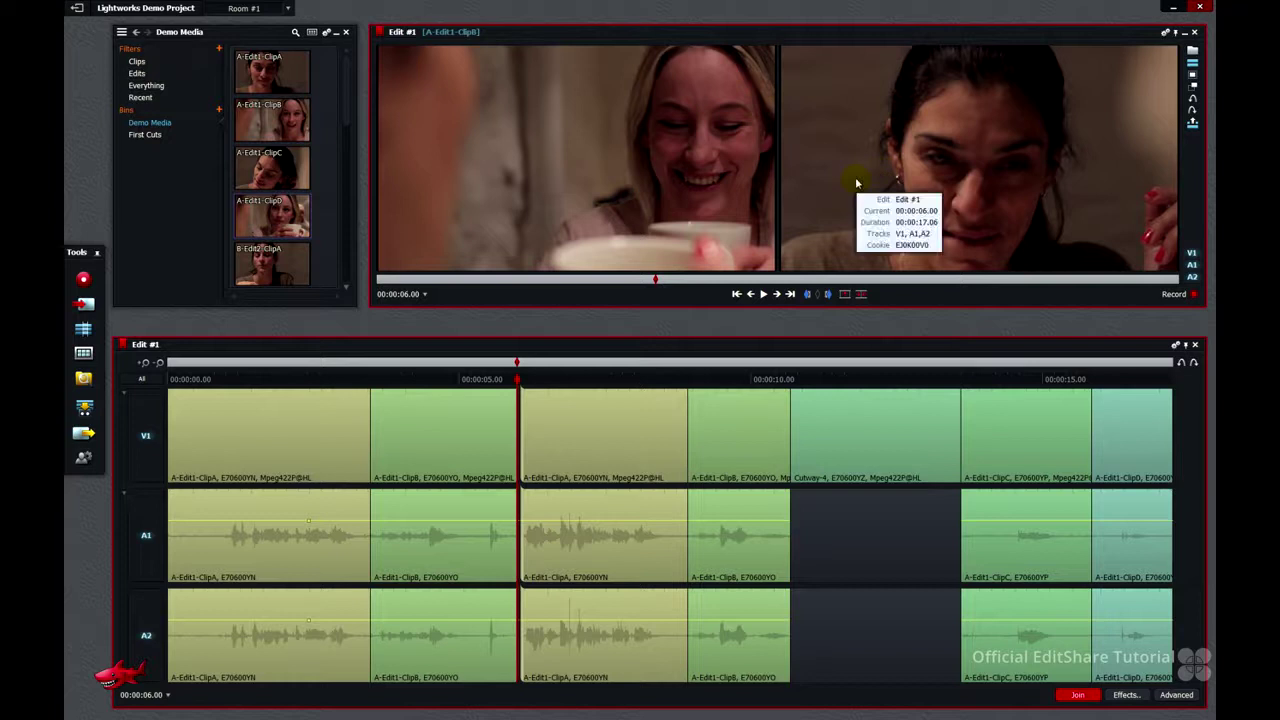
{"action": "left_click", "coordinate": [763, 294]}
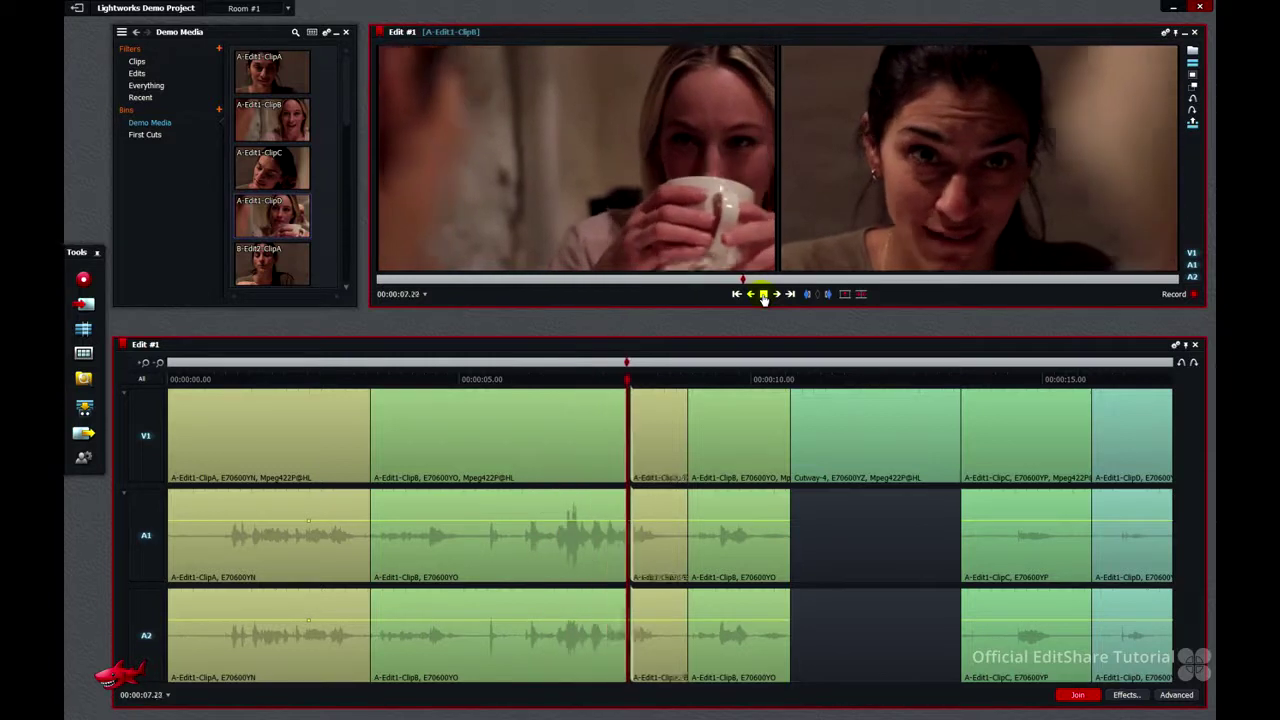
{"action": "left_click", "coordinate": [763, 294]}
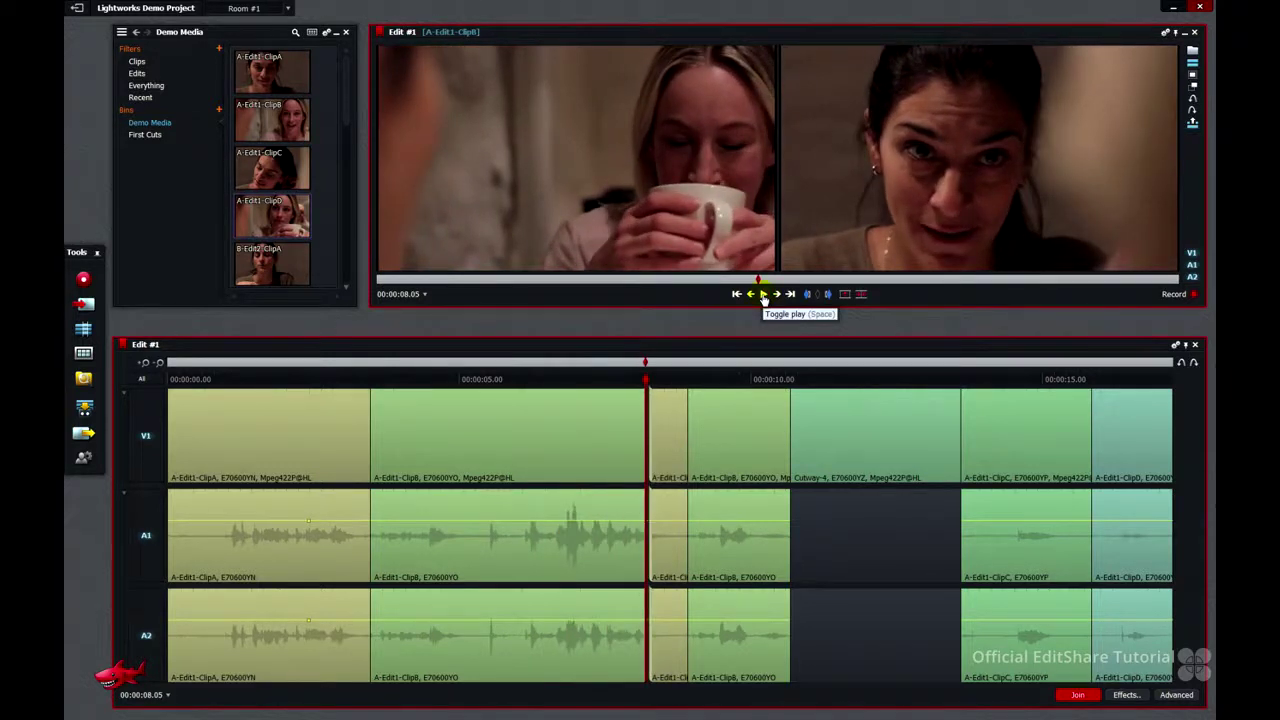
{"action": "left_click", "coordinate": [763, 294]}
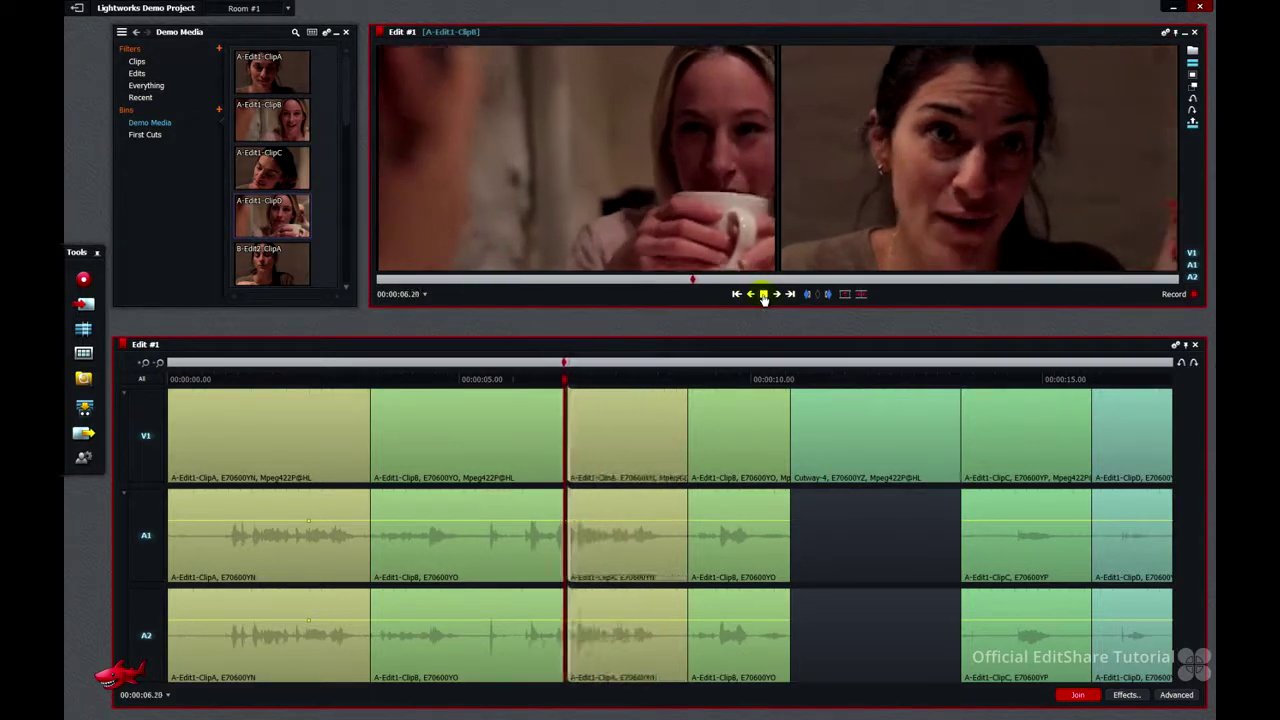
{"action": "left_click", "coordinate": [763, 294]}
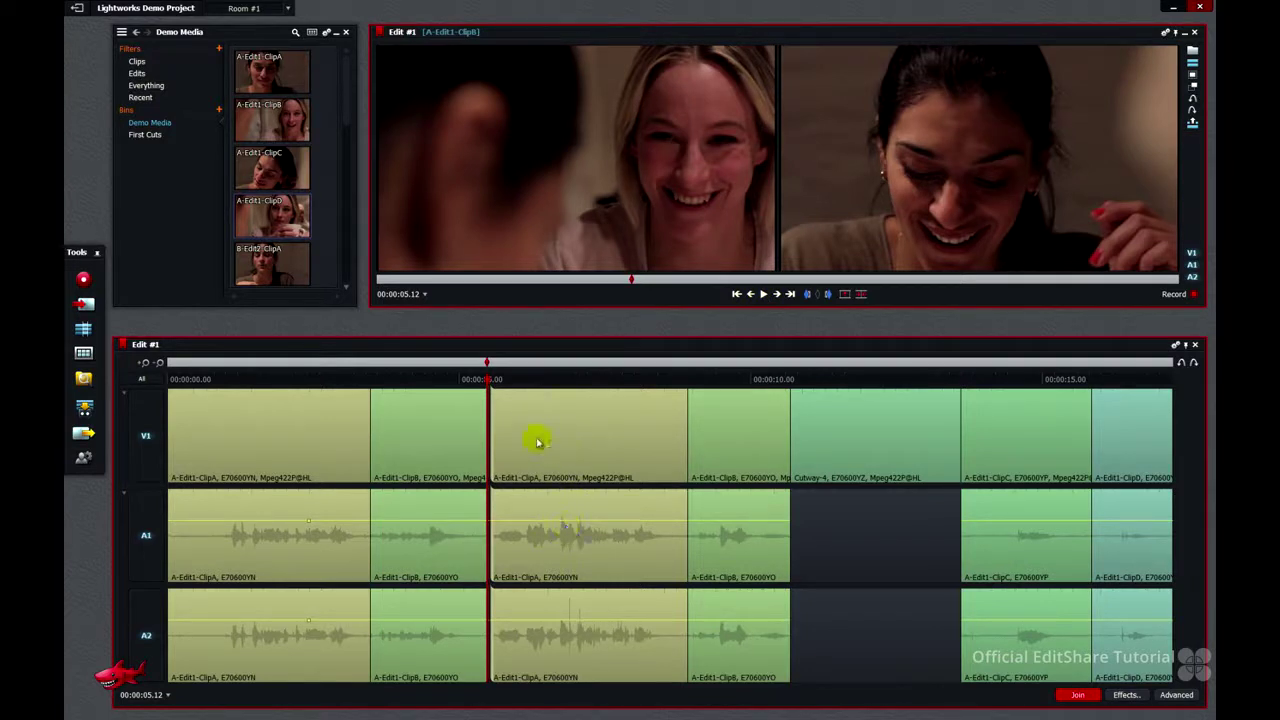
{"action": "left_click", "coordinate": [1181, 366]}
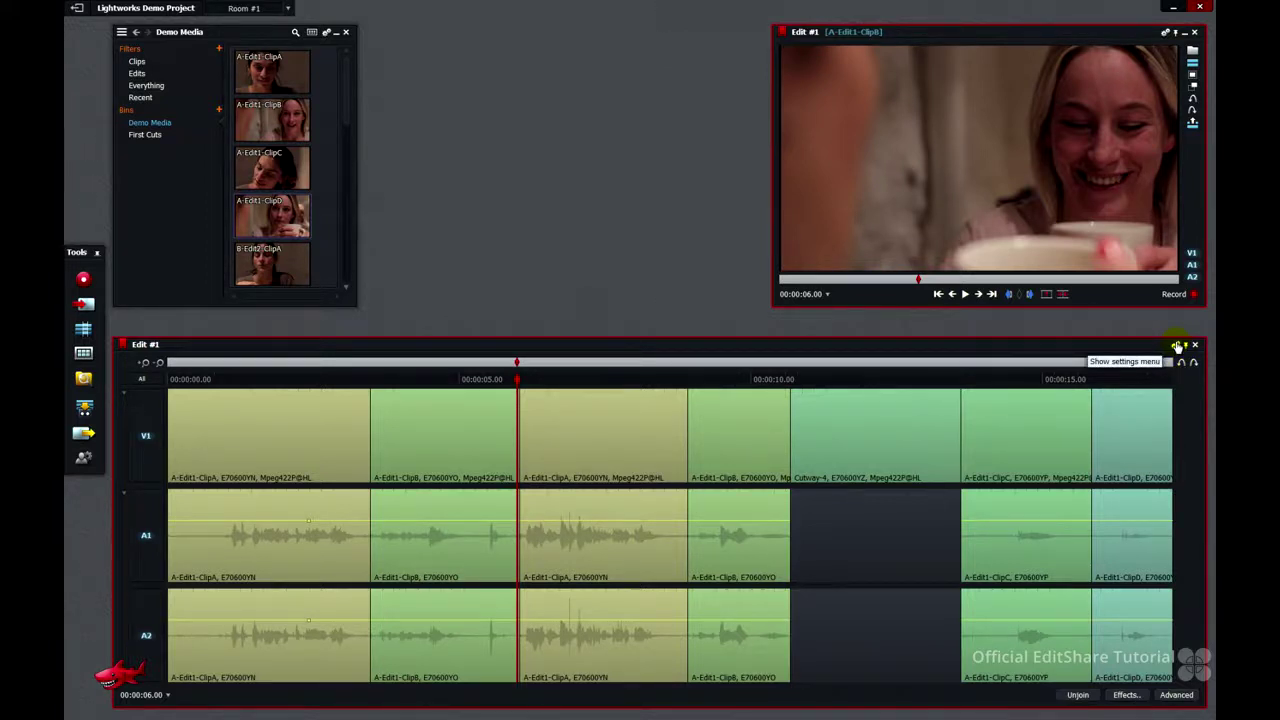
- In the Edit #1 settings, change Timeline Commands > Auto unjoin to No
{"action": "left_click", "coordinate": [1177, 346]}
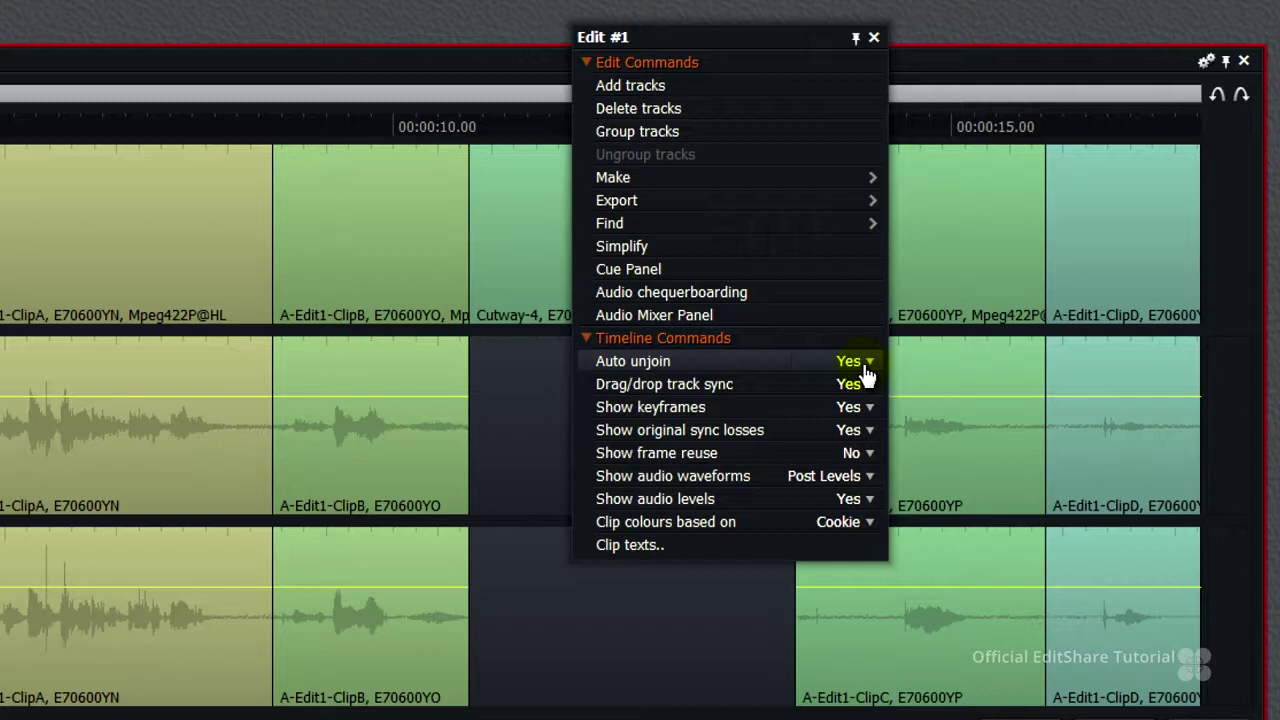
{"action": "left_click", "coordinate": [866, 368]}
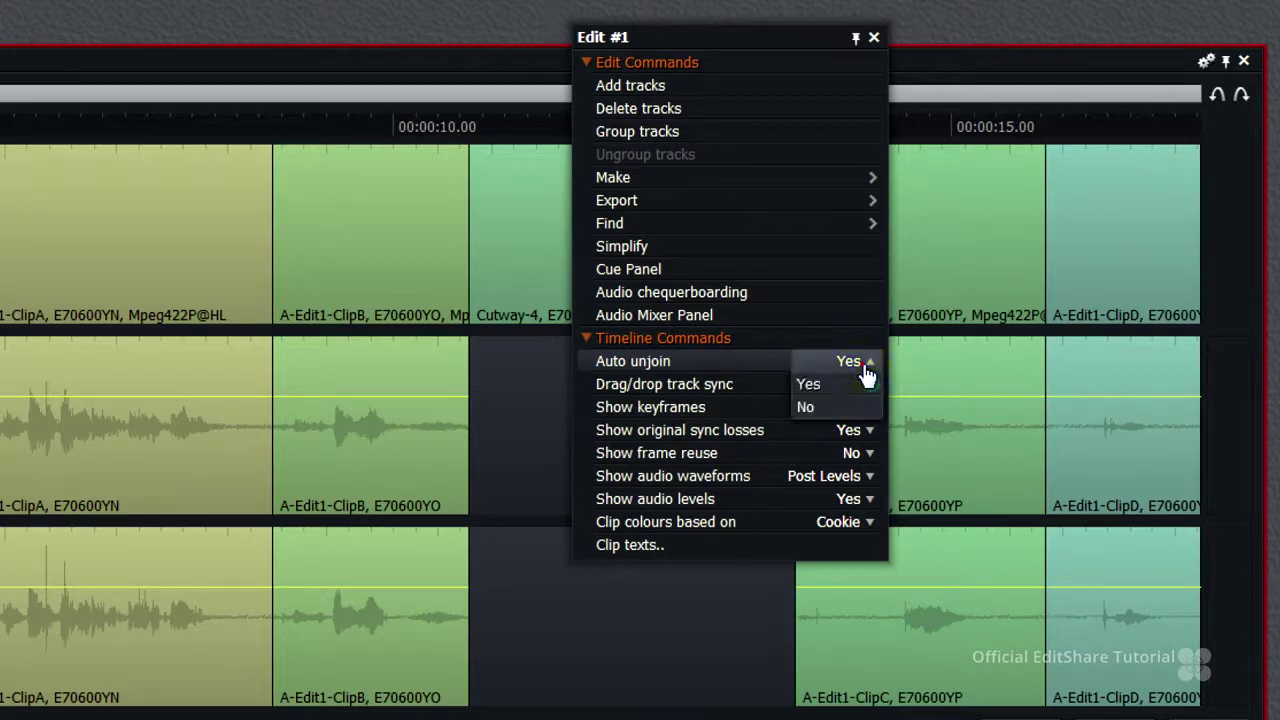
{"action": "left_click", "coordinate": [857, 409]}
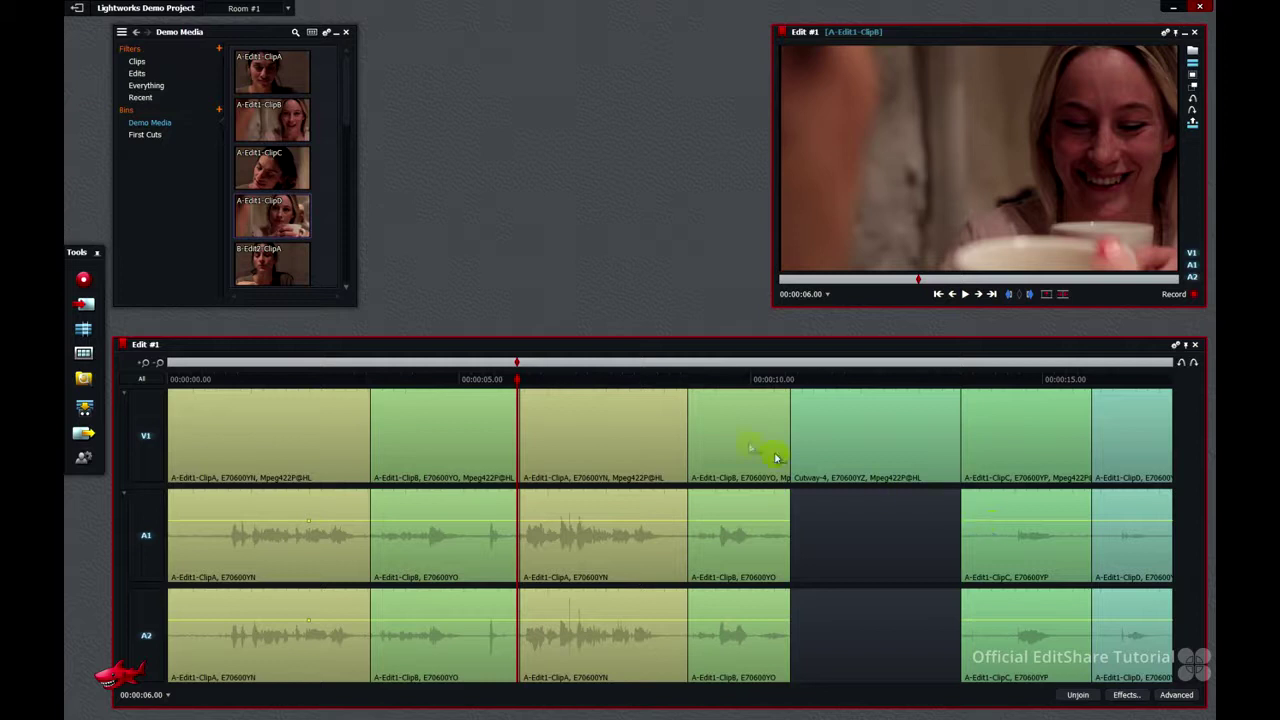
{"action": "left_click", "coordinate": [519, 422]}
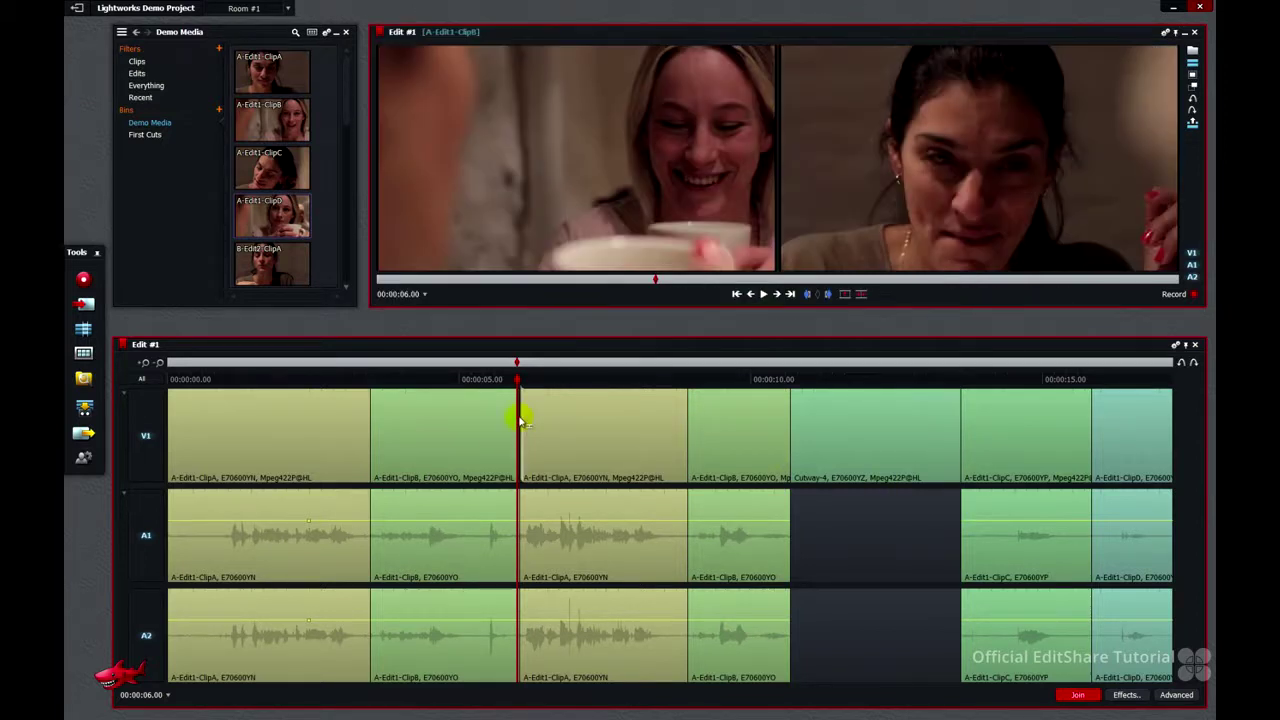
{"action": "left_click_drag", "start_coordinate": [519, 422], "coordinate": [591, 424]}
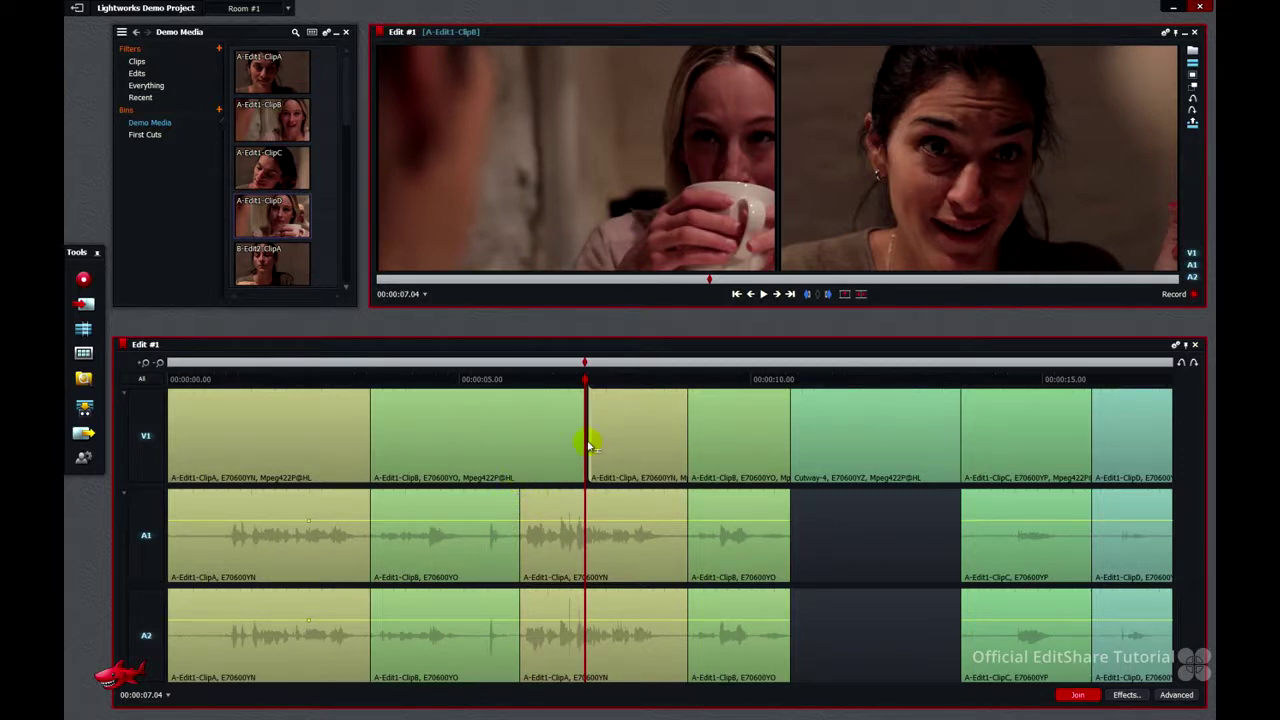
{"action": "left_click", "coordinate": [589, 445]}
{"action": "left_click", "coordinate": [1076, 695]}
{"action": "left_click", "coordinate": [1181, 365]}
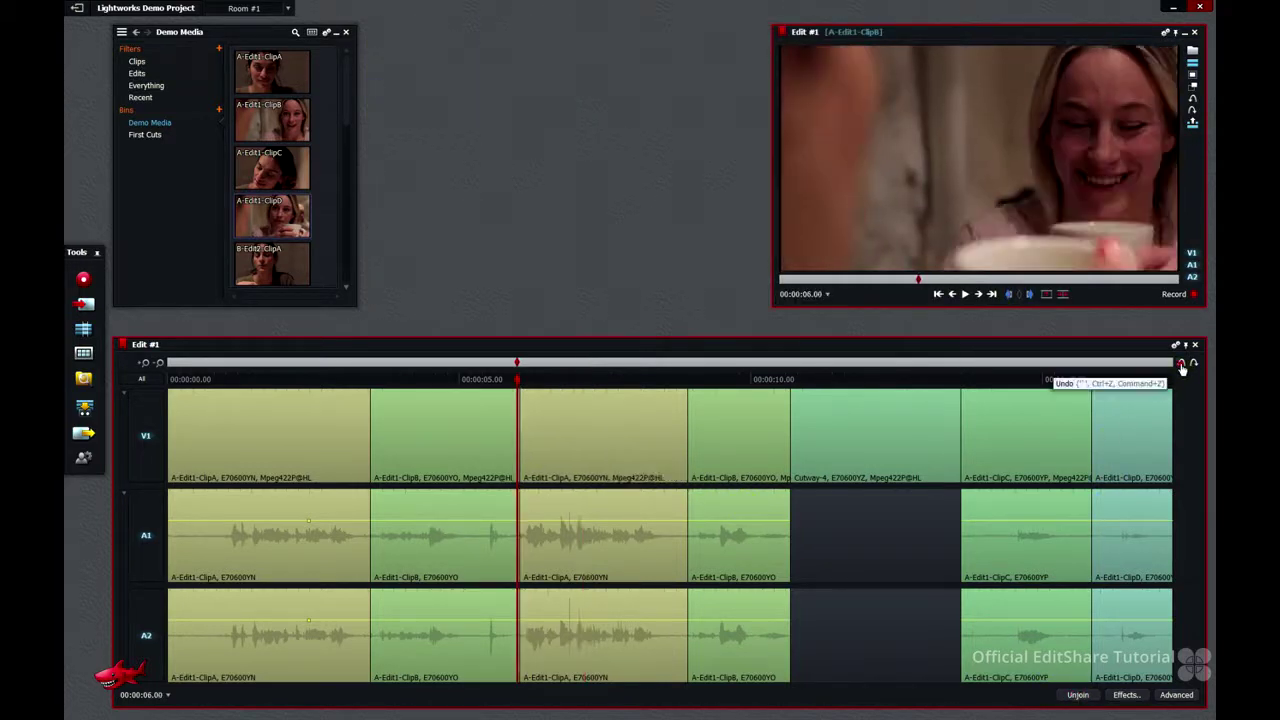
{"action": "left_click", "coordinate": [414, 380]}
{"action": "left_click_drag", "start_coordinate": [418, 385], "coordinate": [170, 381]}
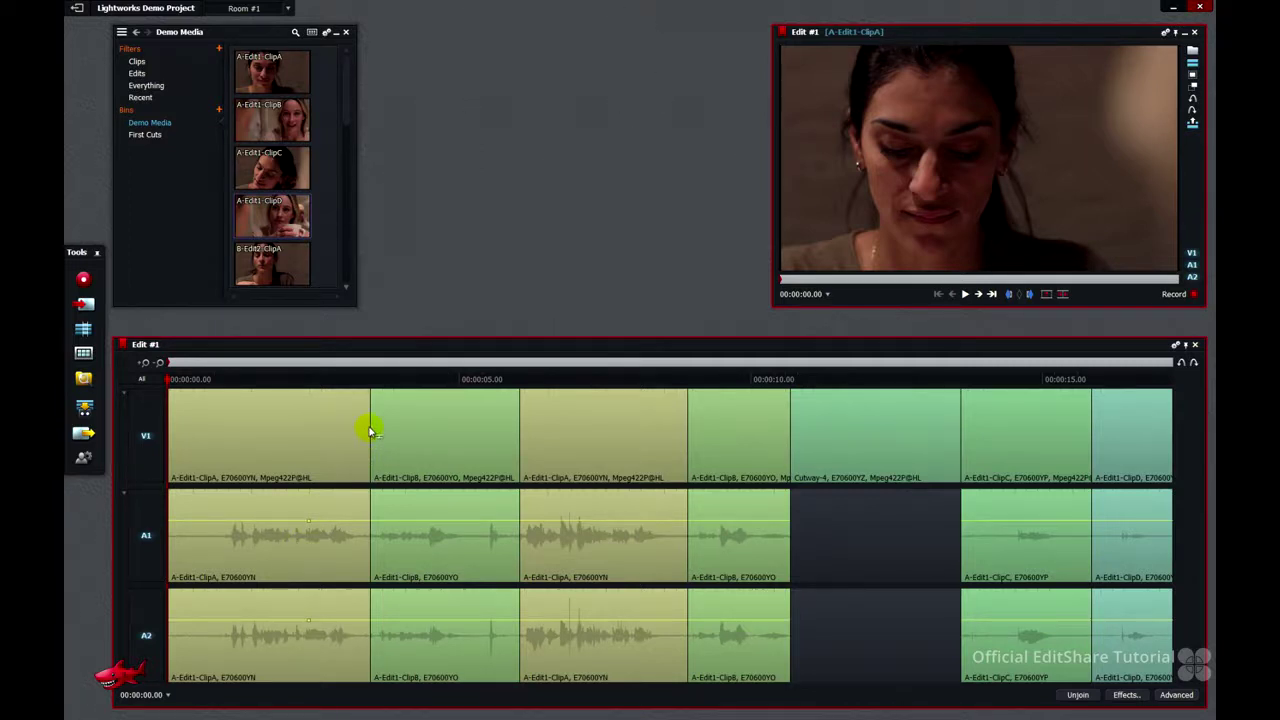
- Trim the first Clip A–Clip B picture cut earlier to 03.00 and play back the split edit
{"action": "left_click", "coordinate": [369, 430]}
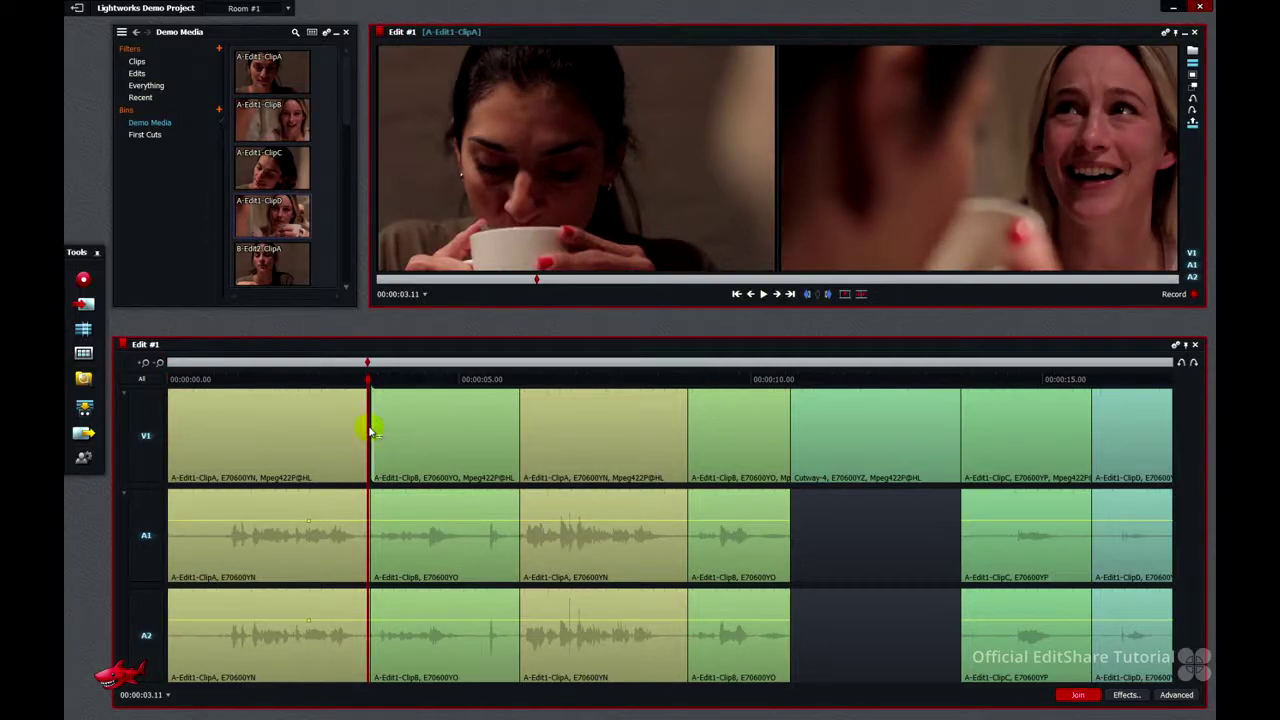
{"action": "mouse_move", "coordinate": [369, 430]}
{"action": "left_mouse_down"}
{"action": "mouse_move", "coordinate": [333, 432]}
{"action": "mouse_move", "coordinate": [348, 433]}
{"action": "left_mouse_up"}
{"action": "left_click", "coordinate": [348, 433]}
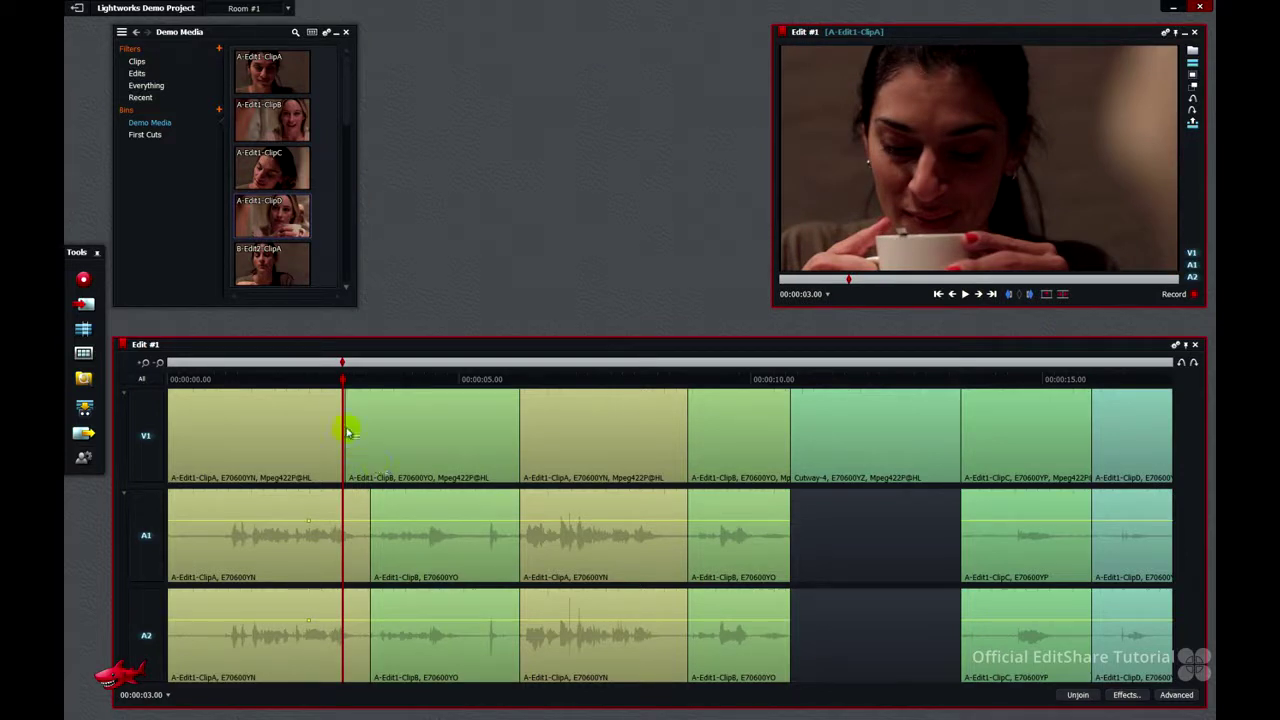
{"action": "left_click_drag", "start_coordinate": [322, 379], "coordinate": [231, 378]}
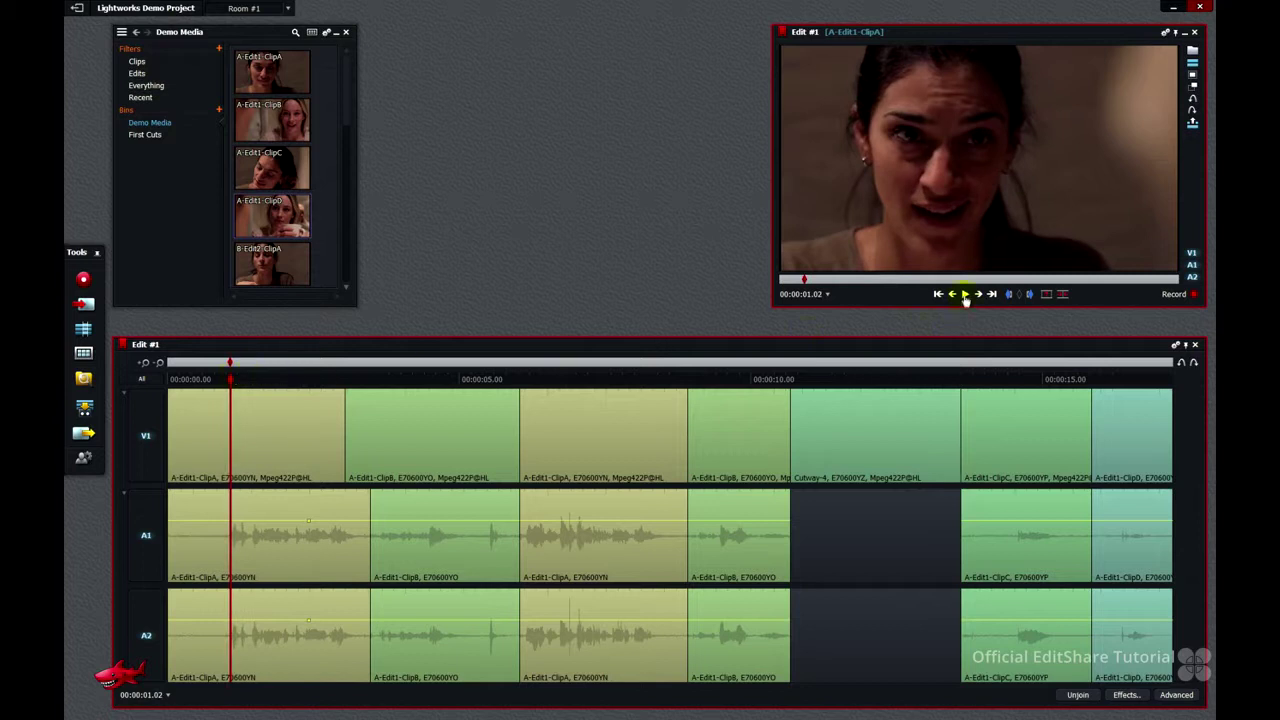
{"action": "left_click", "coordinate": [965, 294]}
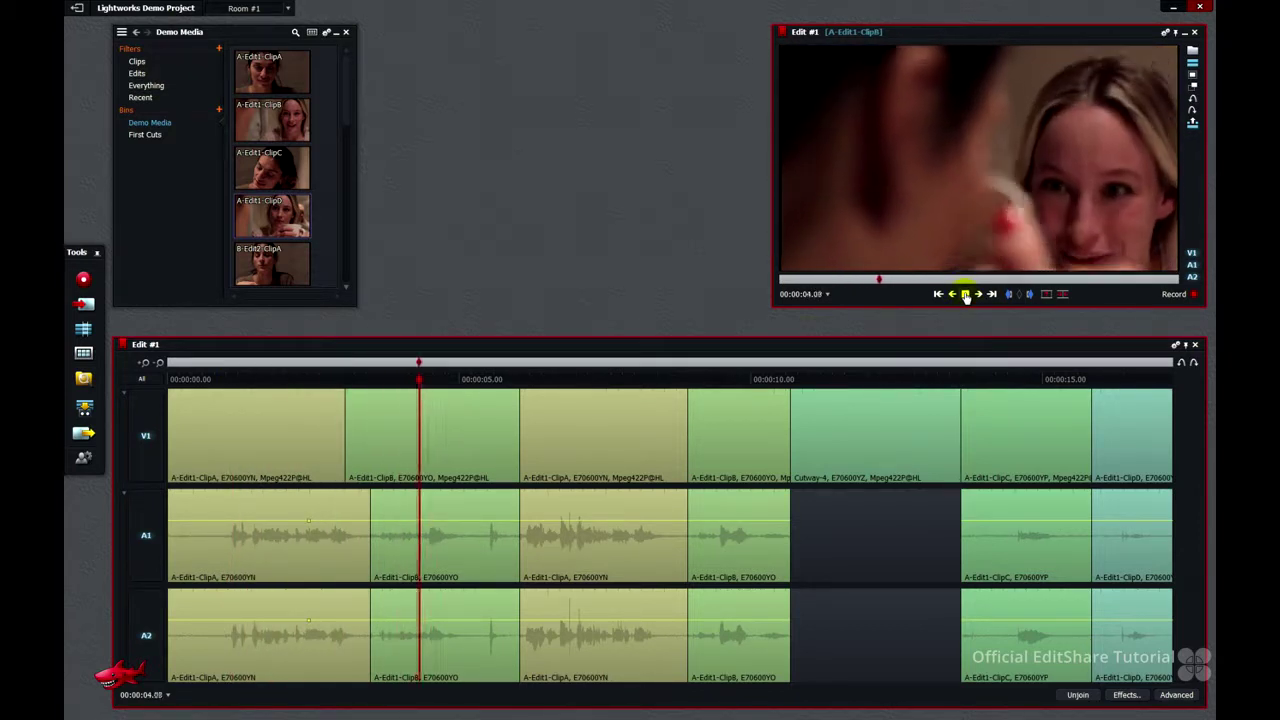
{"action": "left_click", "coordinate": [965, 294]}
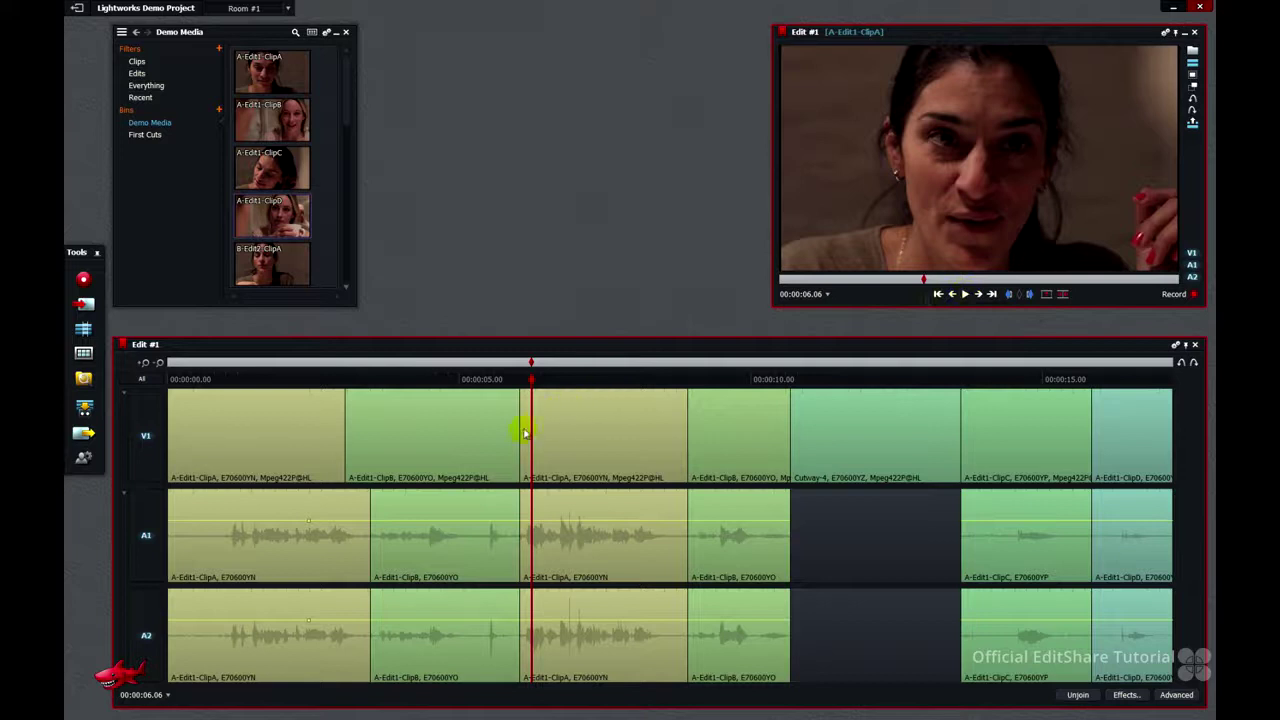
- Move the second picture cut earlier and review it, then move the third cut to 08.10
{"action": "left_click_drag", "start_coordinate": [520, 436], "coordinate": [488, 436]}
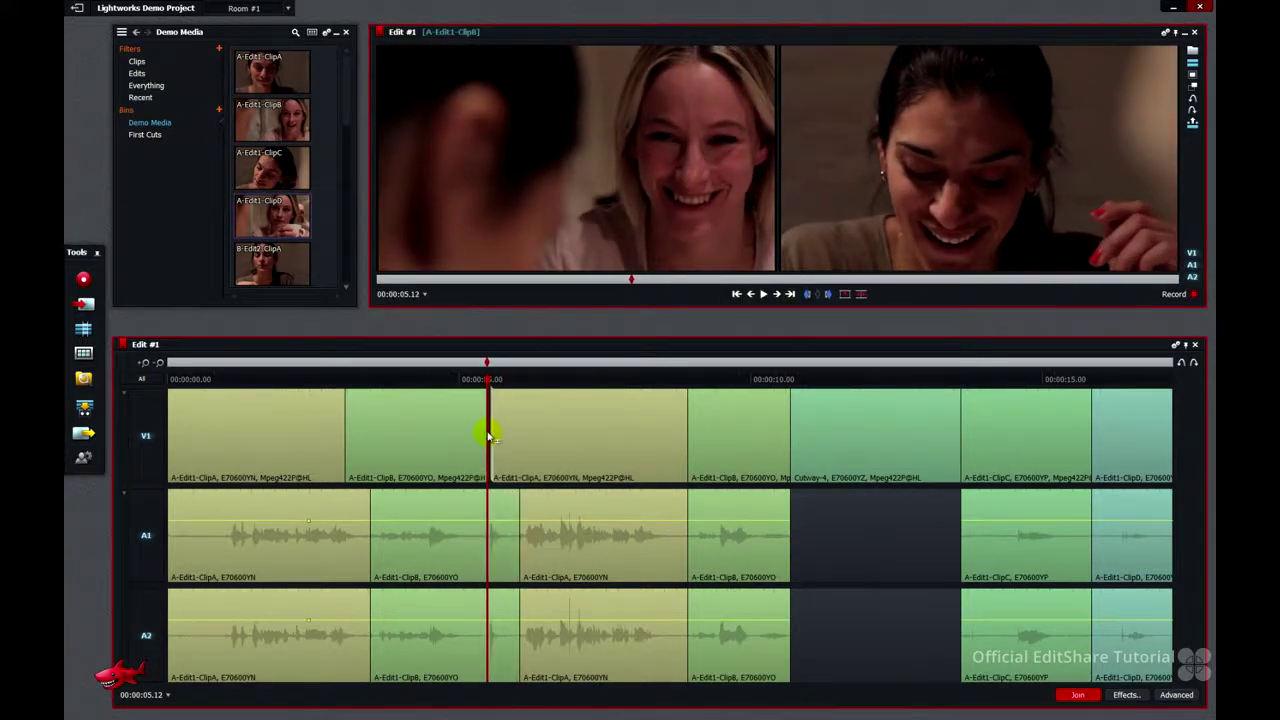
{"action": "left_click", "coordinate": [488, 436]}
{"action": "left_click_drag", "start_coordinate": [462, 380], "coordinate": [429, 380]}
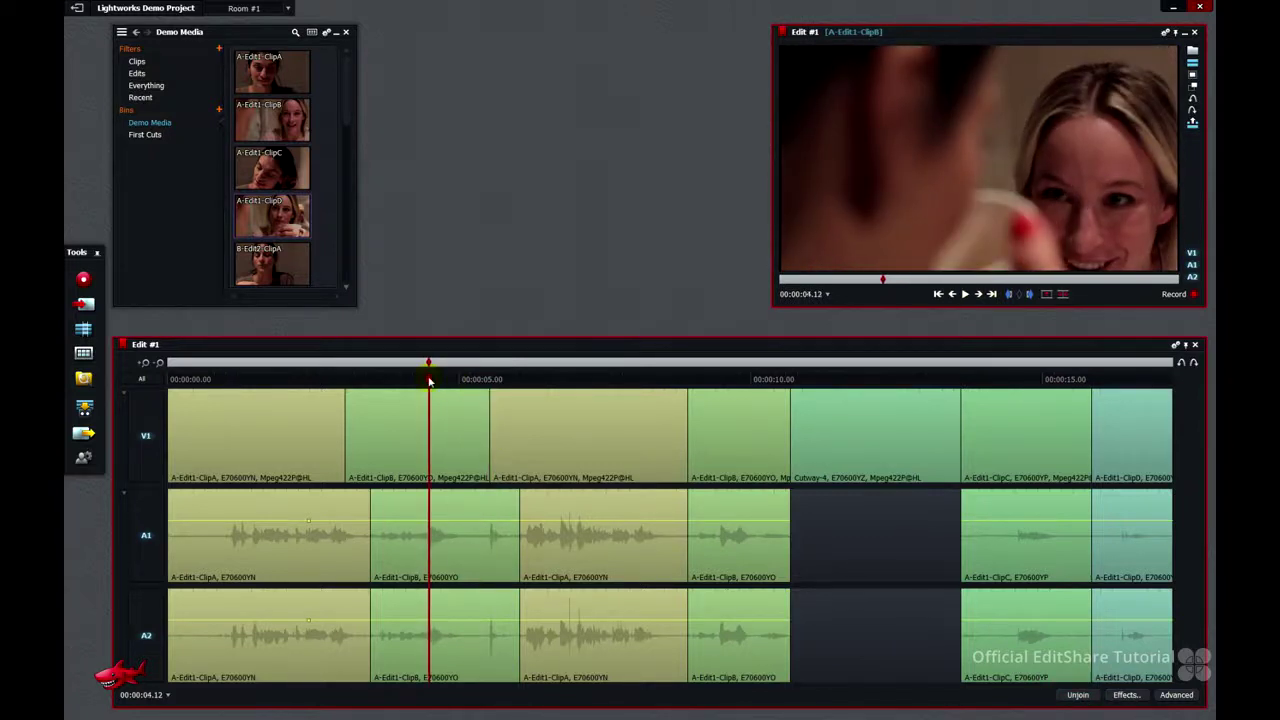
{"action": "left_click", "coordinate": [965, 295]}
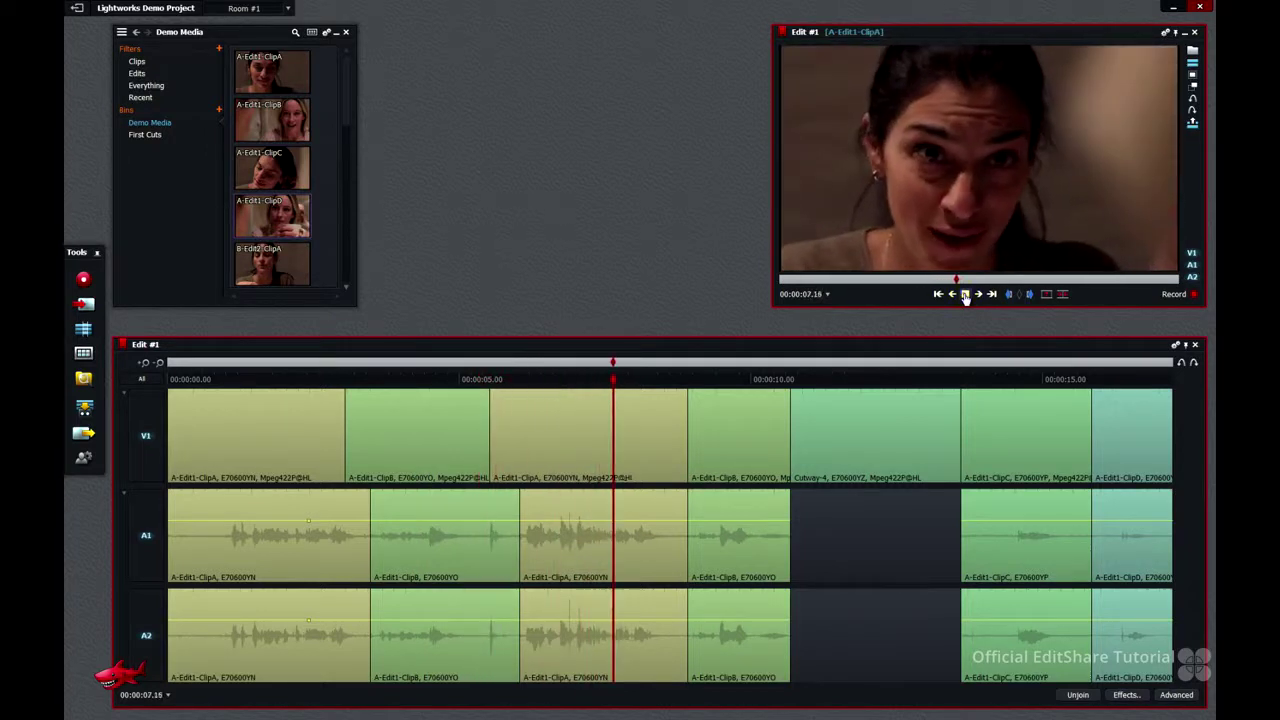
{"action": "left_click", "coordinate": [965, 295]}
{"action": "left_click", "coordinate": [689, 437]}
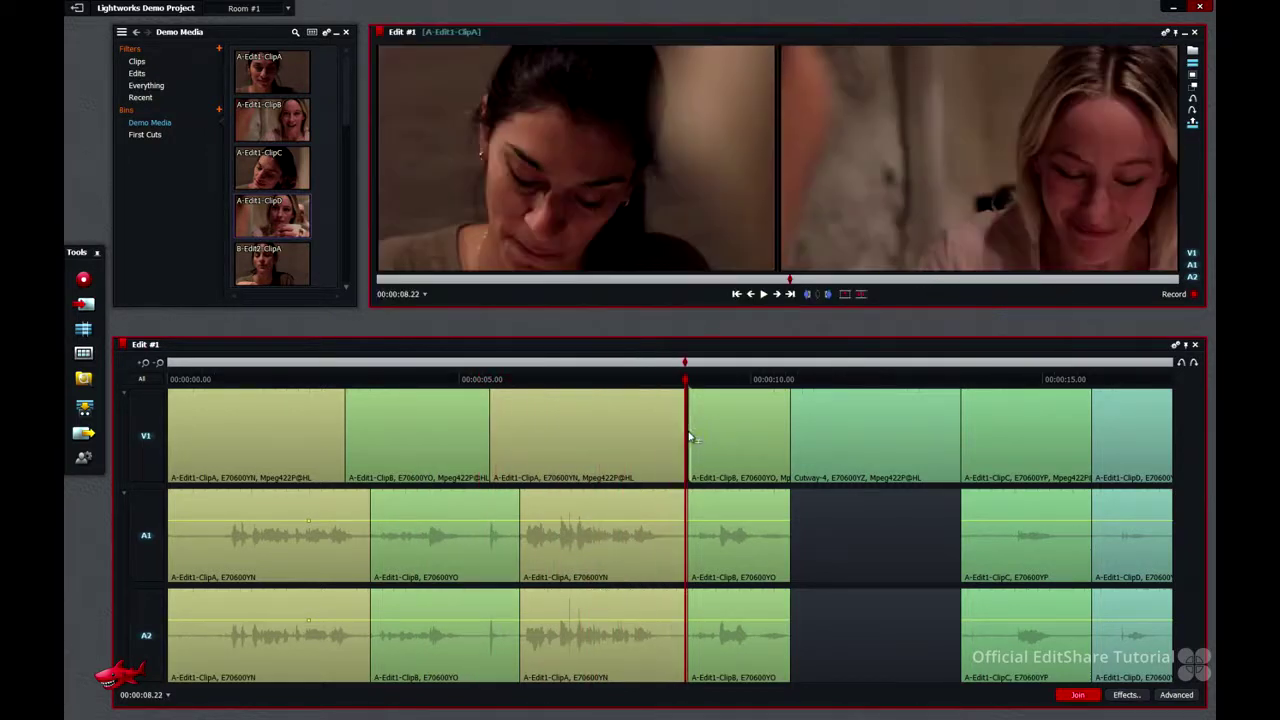
{"action": "left_click_drag", "start_coordinate": [687, 437], "coordinate": [651, 430]}
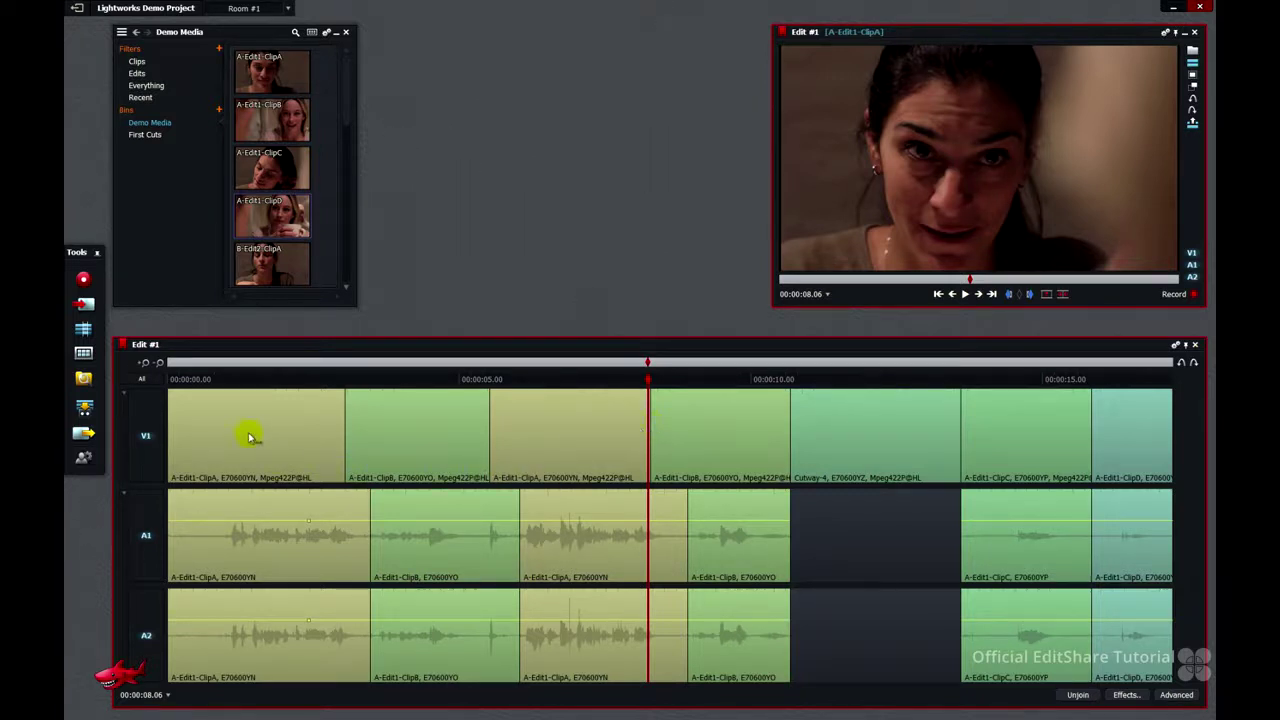
- Drag the first V1 cut back to about 00:00:02.00, fine-tune it, and scrub to review the cuts
{"action": "left_click", "coordinate": [347, 432]}
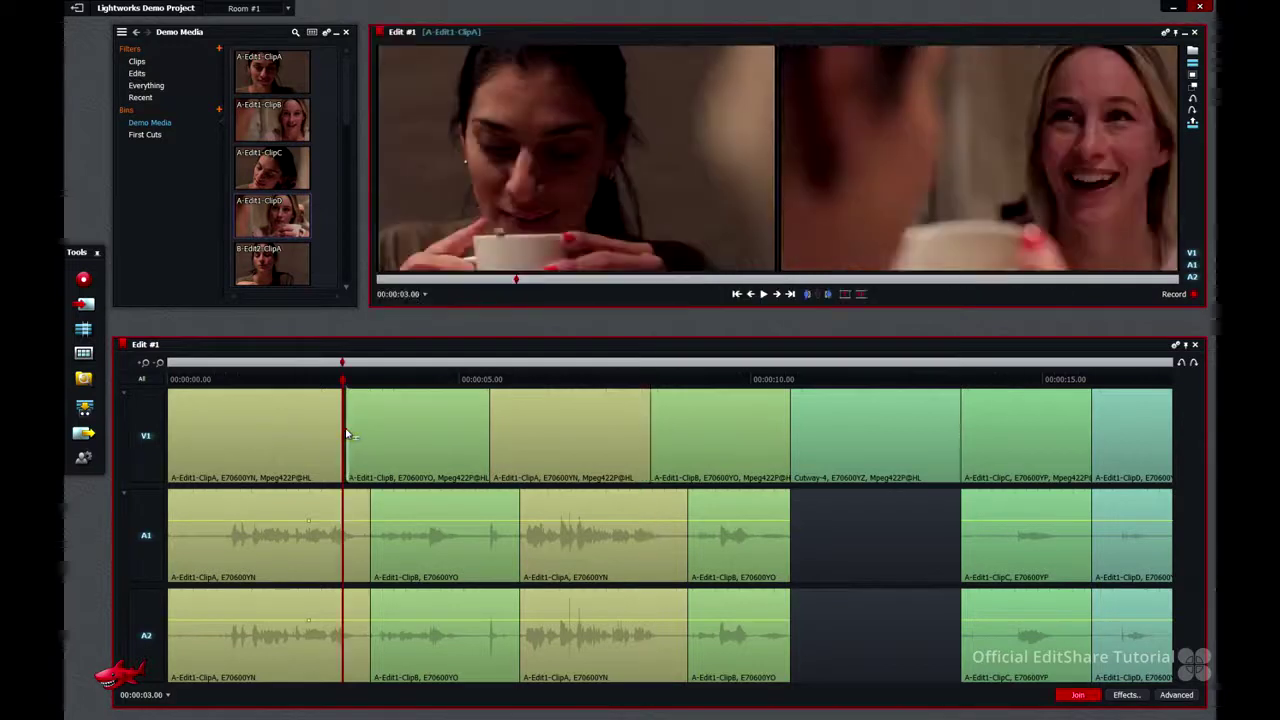
{"action": "left_click_drag", "start_coordinate": [347, 432], "coordinate": [286, 425]}
{"action": "left_click", "coordinate": [293, 571]}
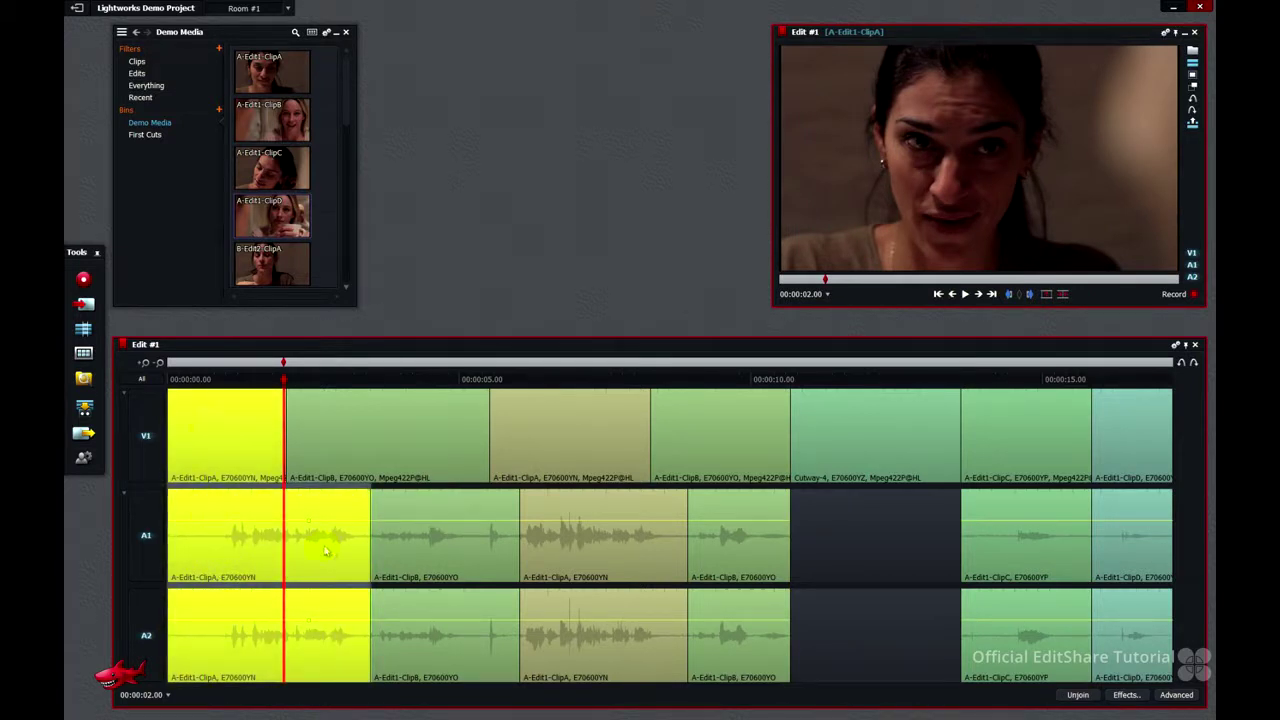
{"action": "left_click_drag", "start_coordinate": [285, 434], "coordinate": [437, 437]}
{"action": "left_click", "coordinate": [451, 425]}
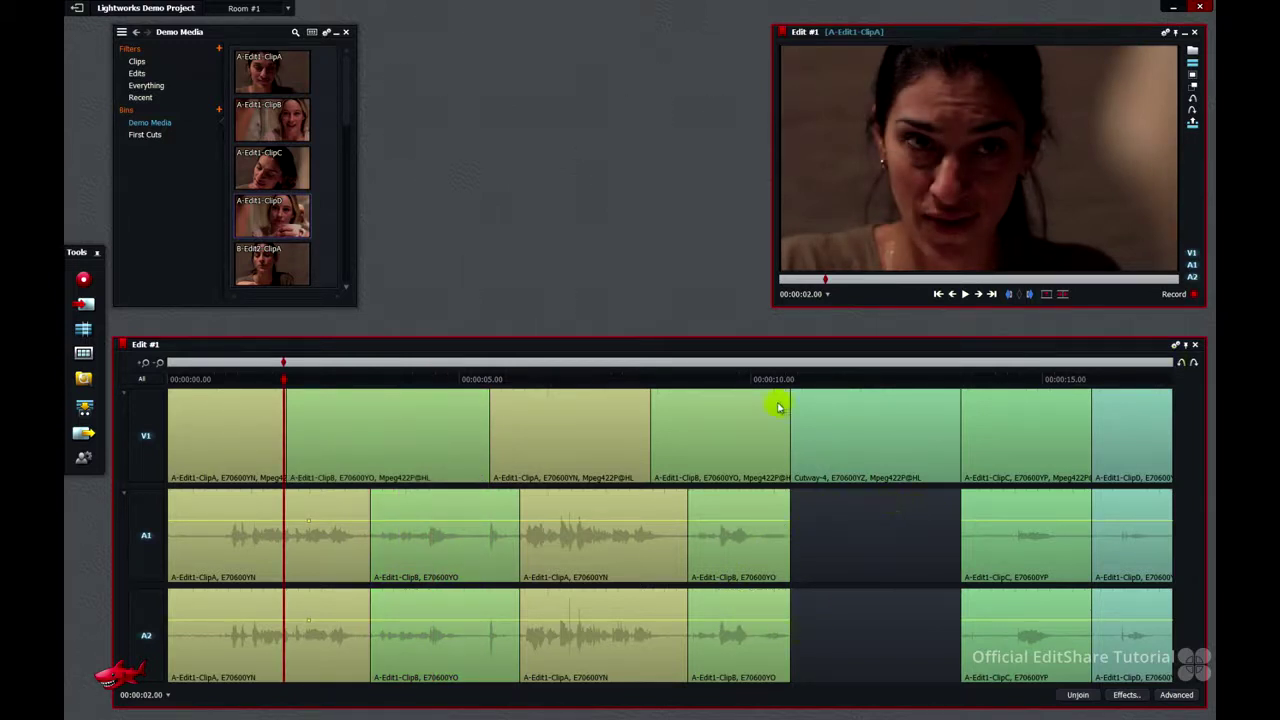
{"action": "left_click_drag", "start_coordinate": [756, 379], "coordinate": [943, 382]}
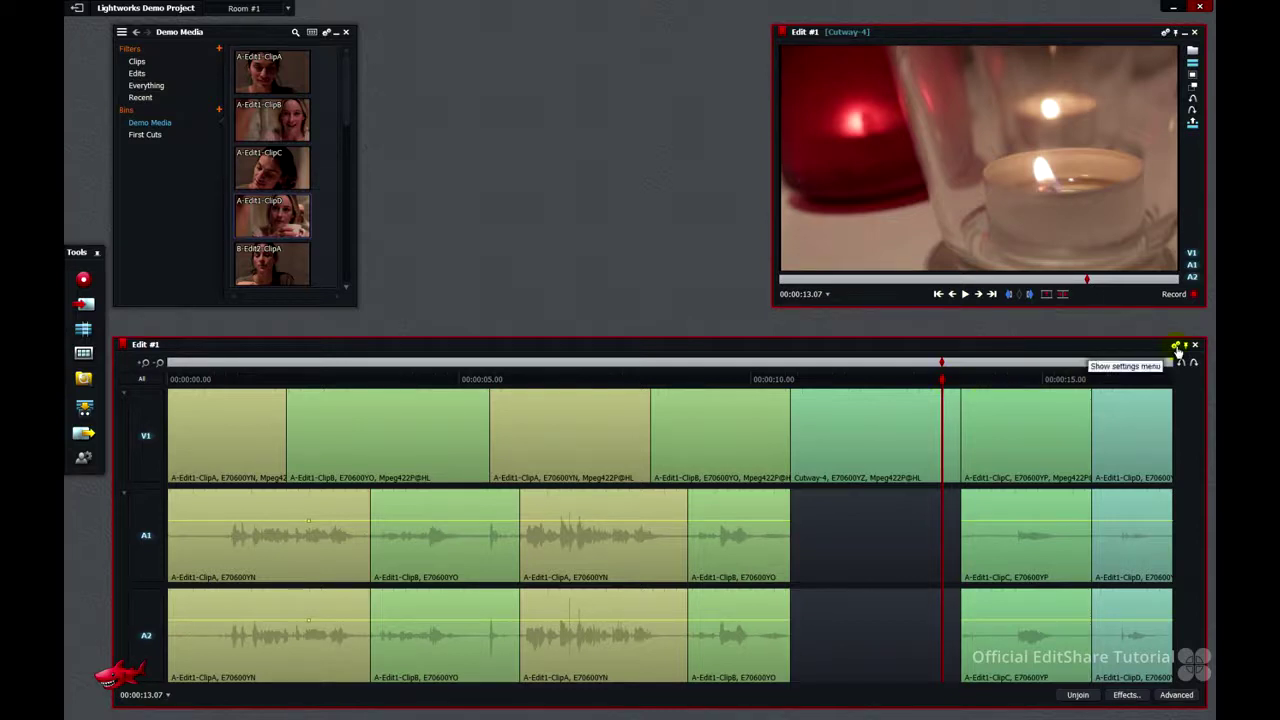
- Set Auto unjoin to No, then open a trim on the Clip B-to-Cutway-4 cut near 10.16
{"action": "left_click", "coordinate": [1177, 346]}
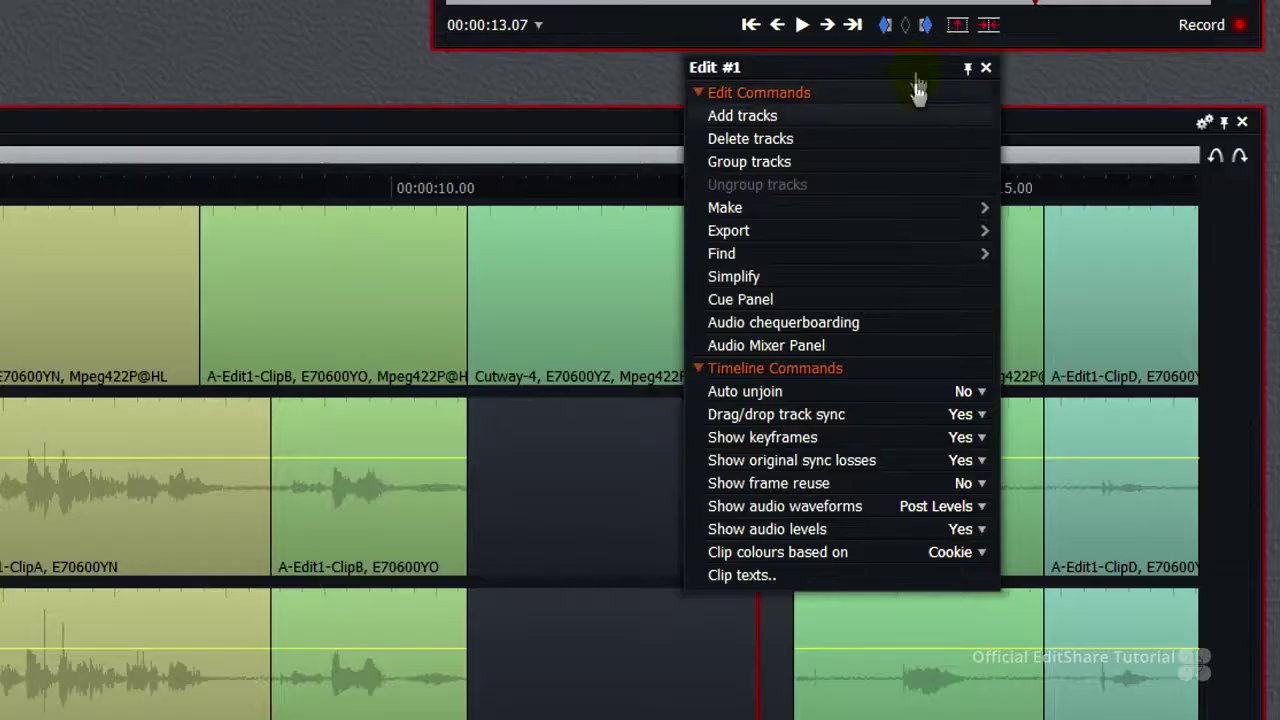
{"action": "left_click", "coordinate": [1196, 527]}
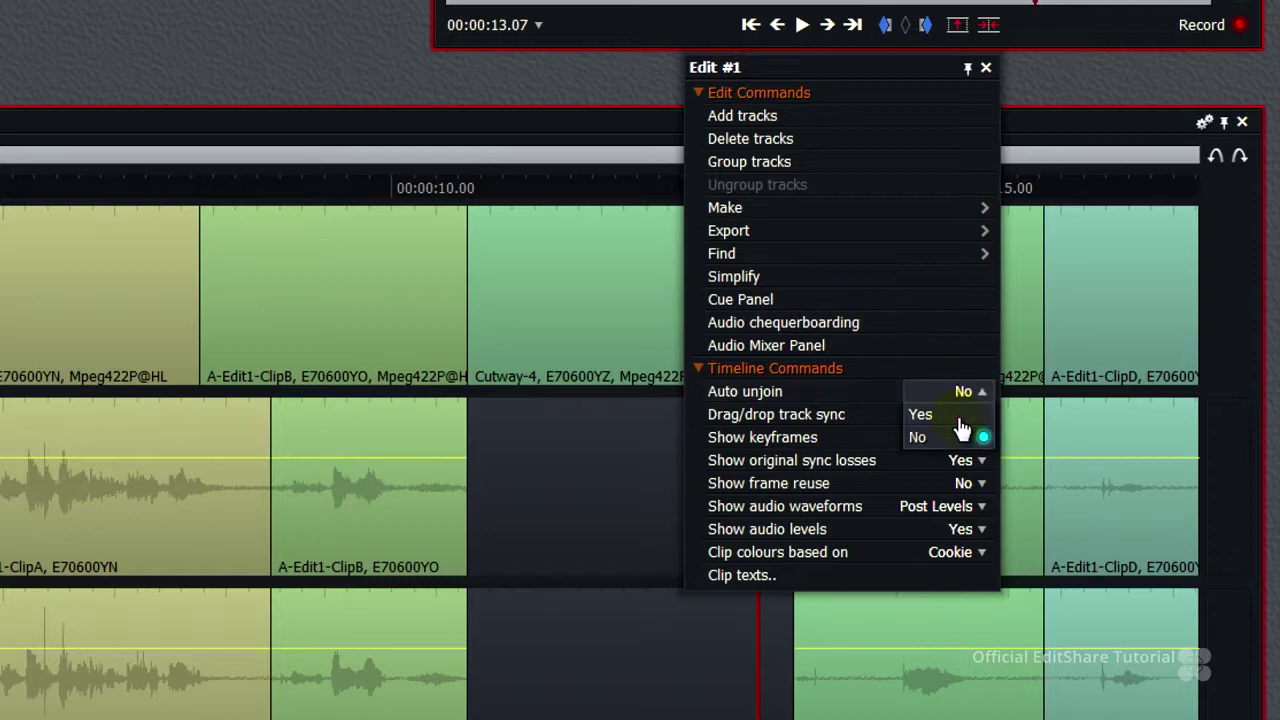
{"action": "left_click", "coordinate": [961, 430]}
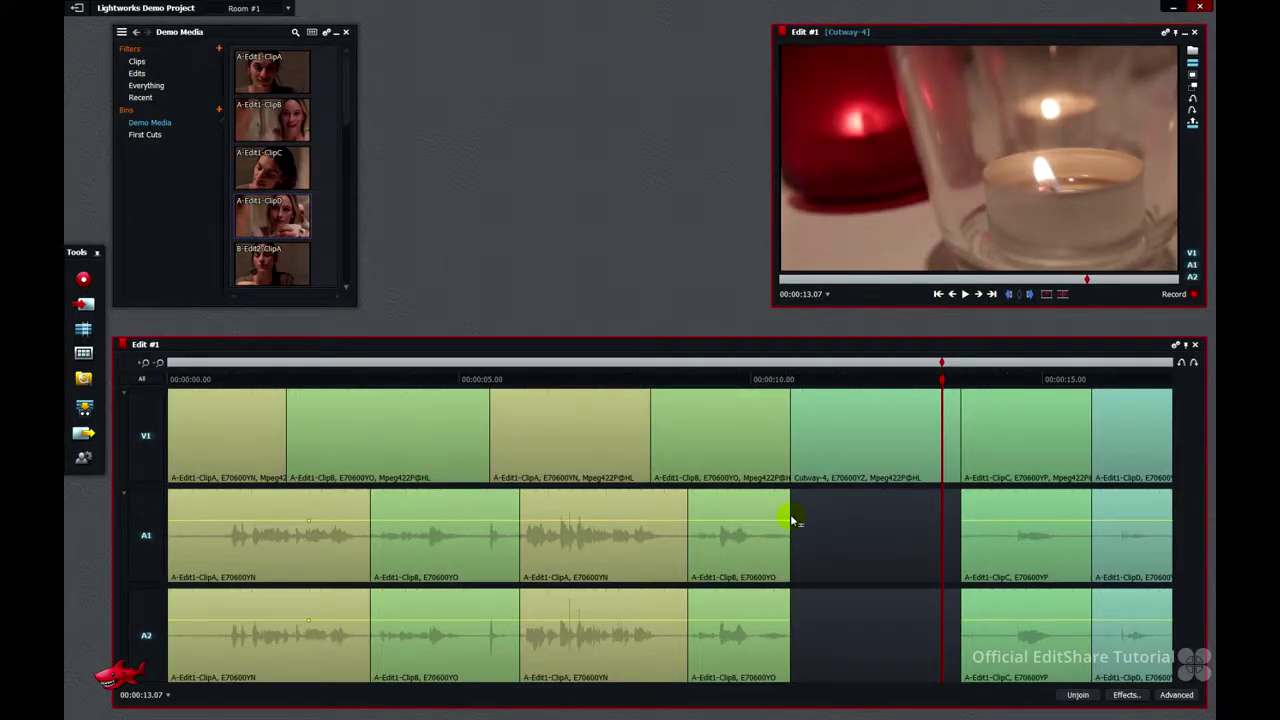
{"action": "left_click", "coordinate": [791, 520]}
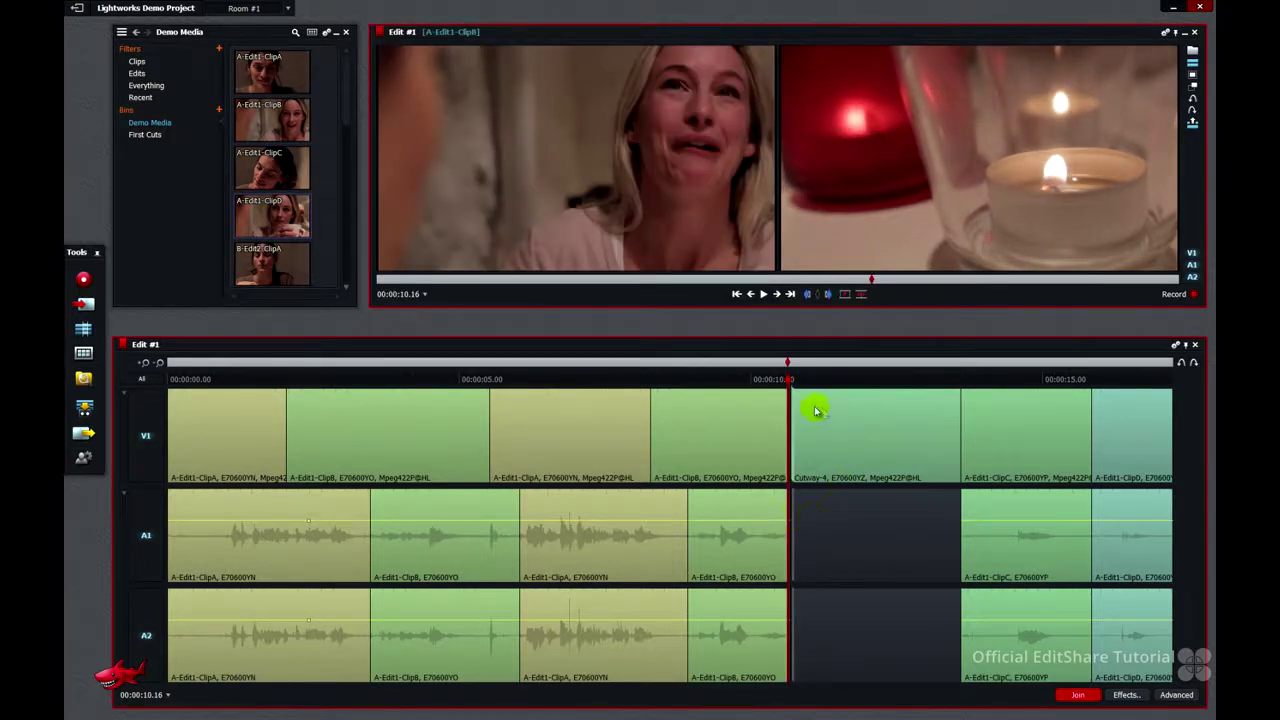
{"action": "left_click_drag", "start_coordinate": [777, 381], "coordinate": [719, 383]}
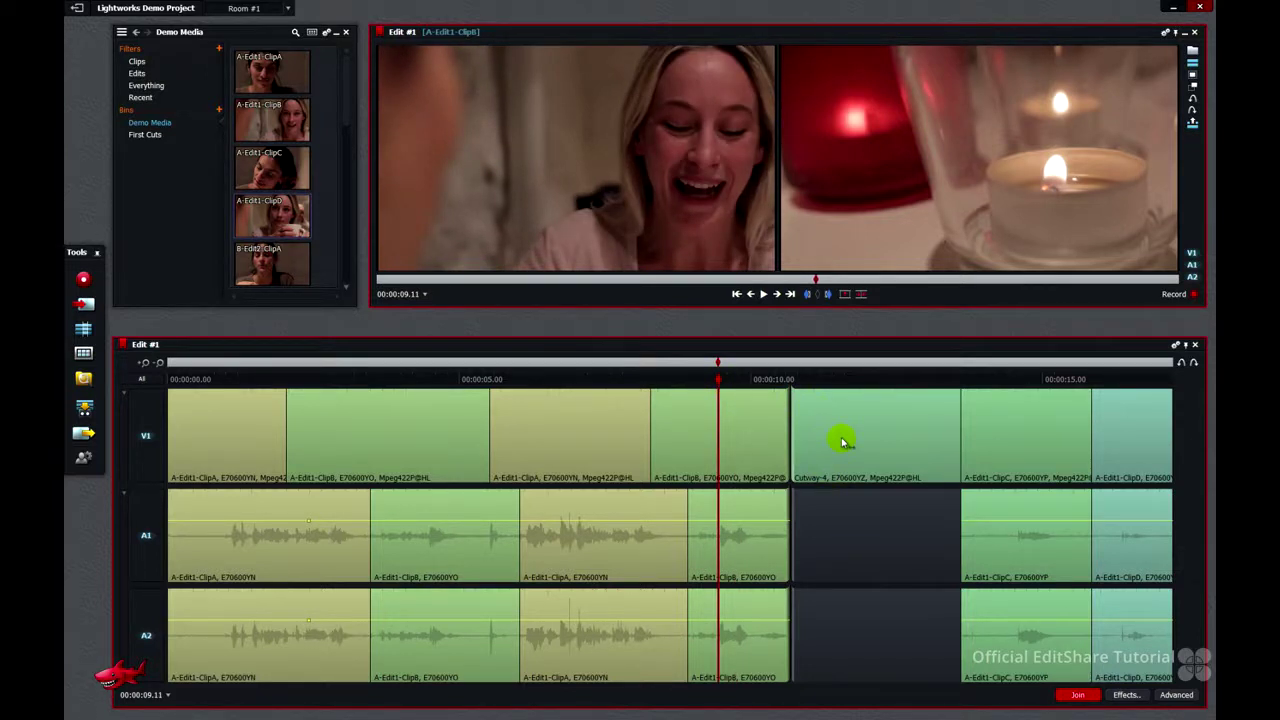
- Live-trim Clip B's A1 and A2 audio ends under the cutaway, then nudge them back six frames to about 13.04
{"action": "left_click", "coordinate": [1077, 695]}
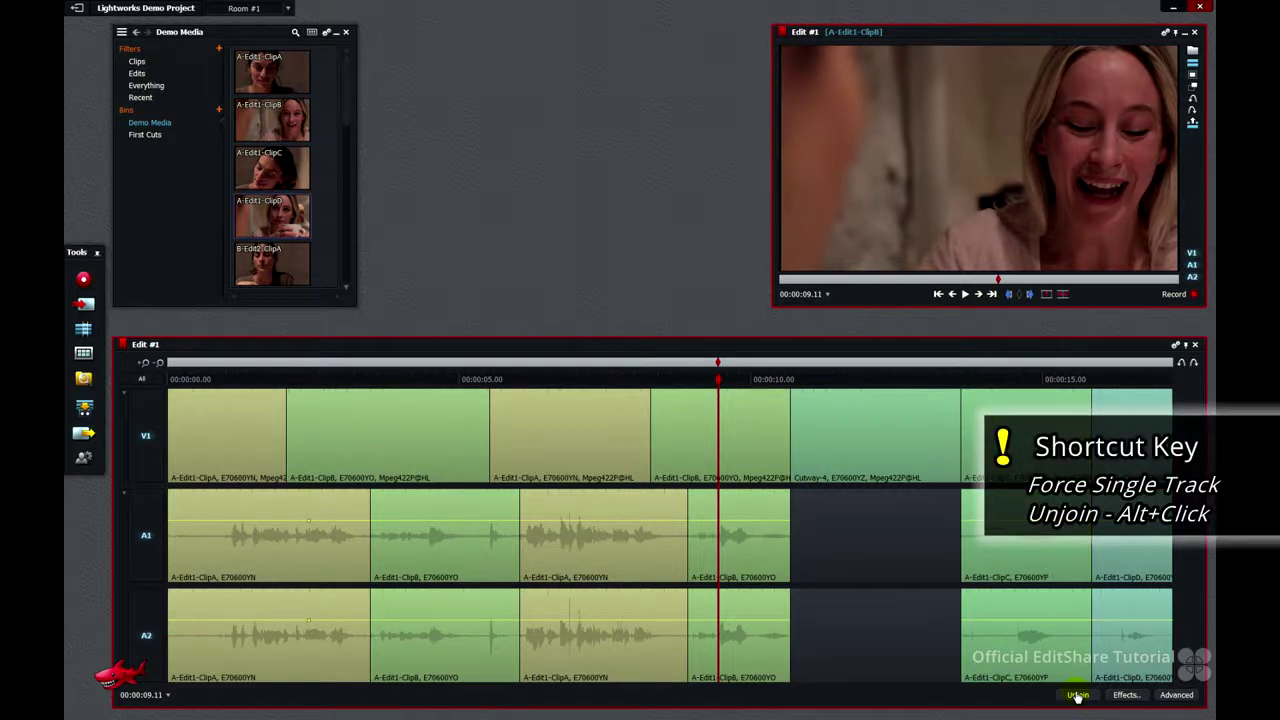
{"action": "left_click", "coordinate": [790, 520], "text": "alt"}
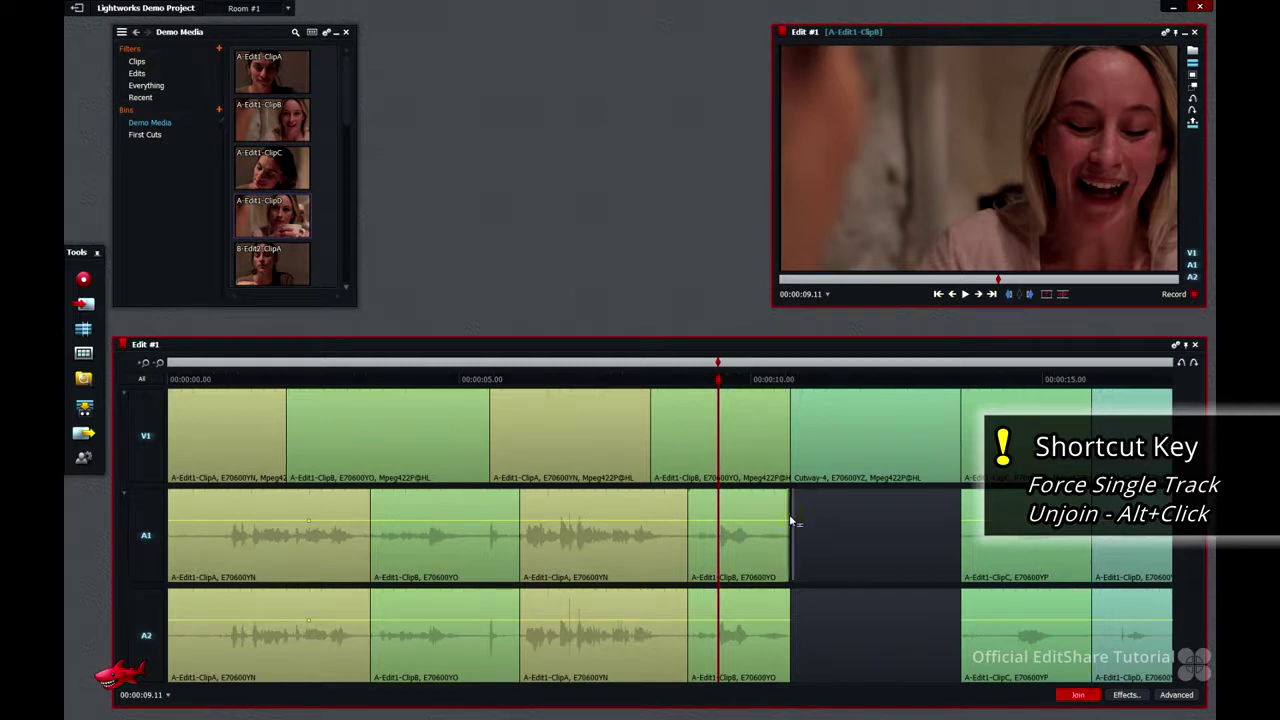
{"action": "left_click", "coordinate": [792, 609], "text": "alt"}
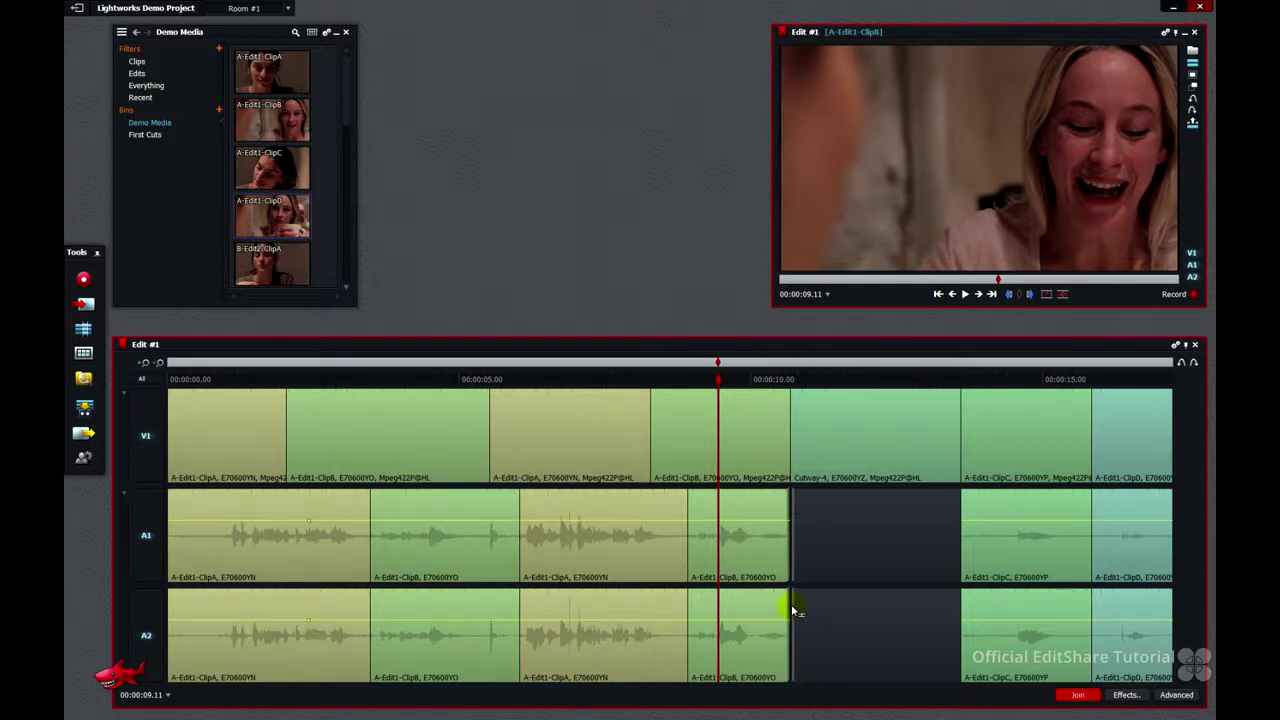
{"action": "left_click", "coordinate": [965, 295]}
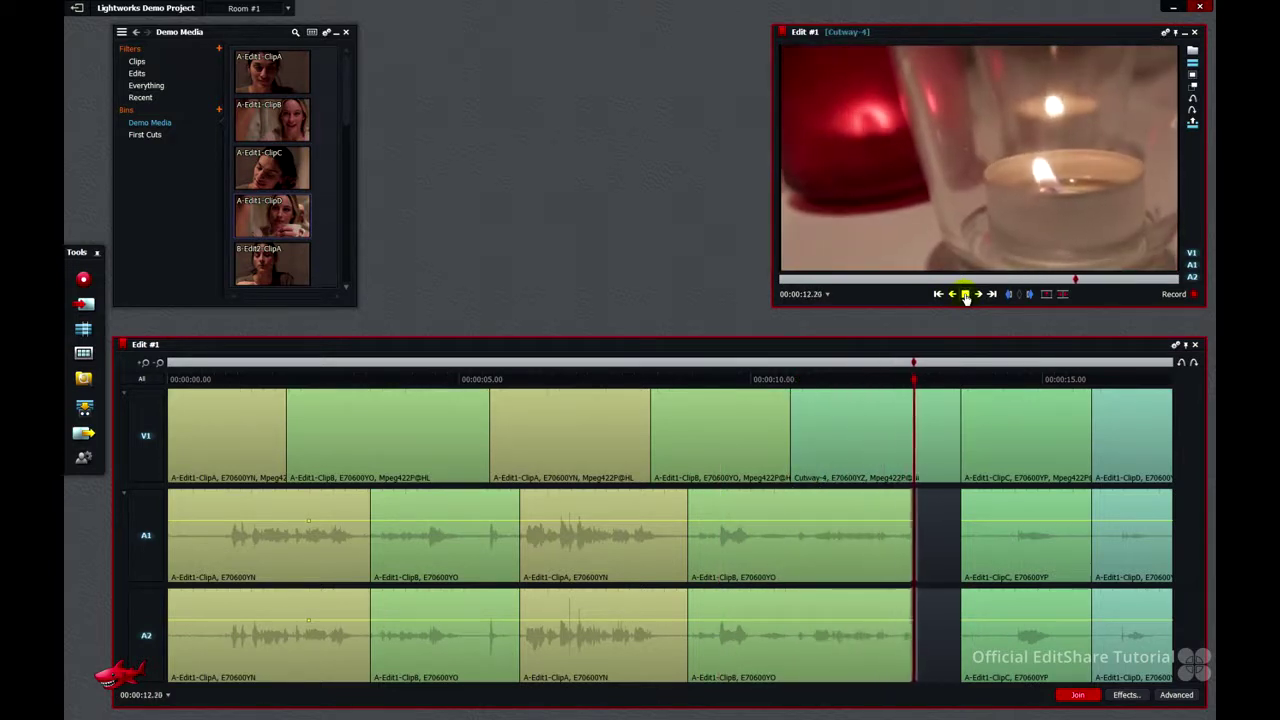
{"action": "left_click", "coordinate": [964, 296]}
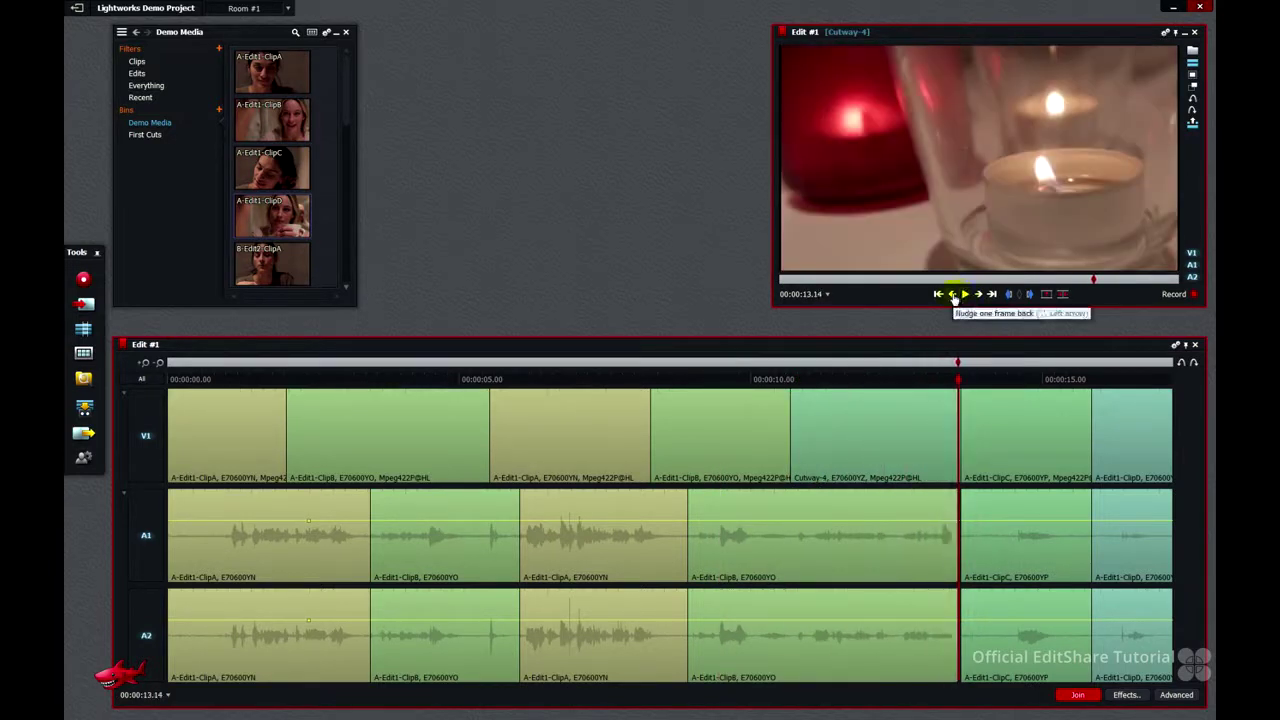
{"action": "left_click", "coordinate": [953, 295]}
{"action": "left_click", "coordinate": [953, 295]}
{"action": "left_click", "coordinate": [953, 295]}
{"action": "left_click", "coordinate": [953, 295]}
{"action": "left_click", "coordinate": [953, 295]}
{"action": "left_click", "coordinate": [953, 295]}
{"action": "left_click", "coordinate": [953, 295]}
{"action": "left_click", "coordinate": [953, 295]}
{"action": "left_click", "coordinate": [953, 295]}
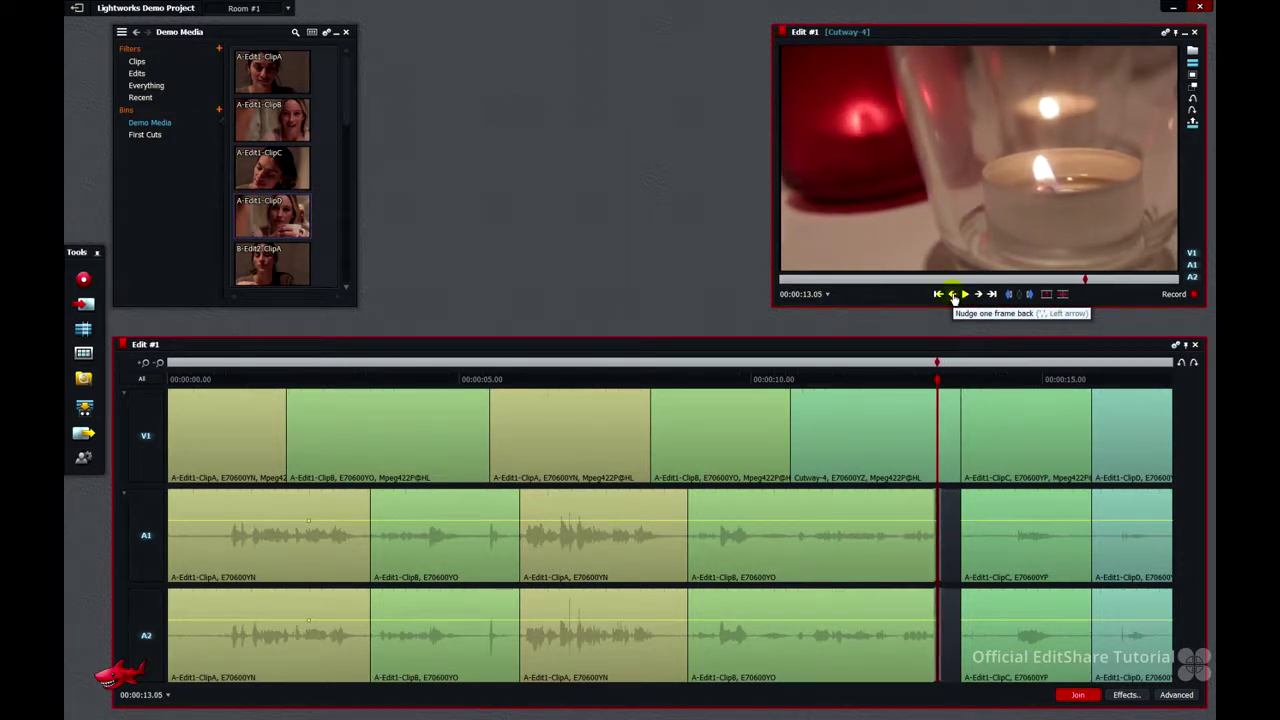
{"action": "left_click", "coordinate": [953, 295]}
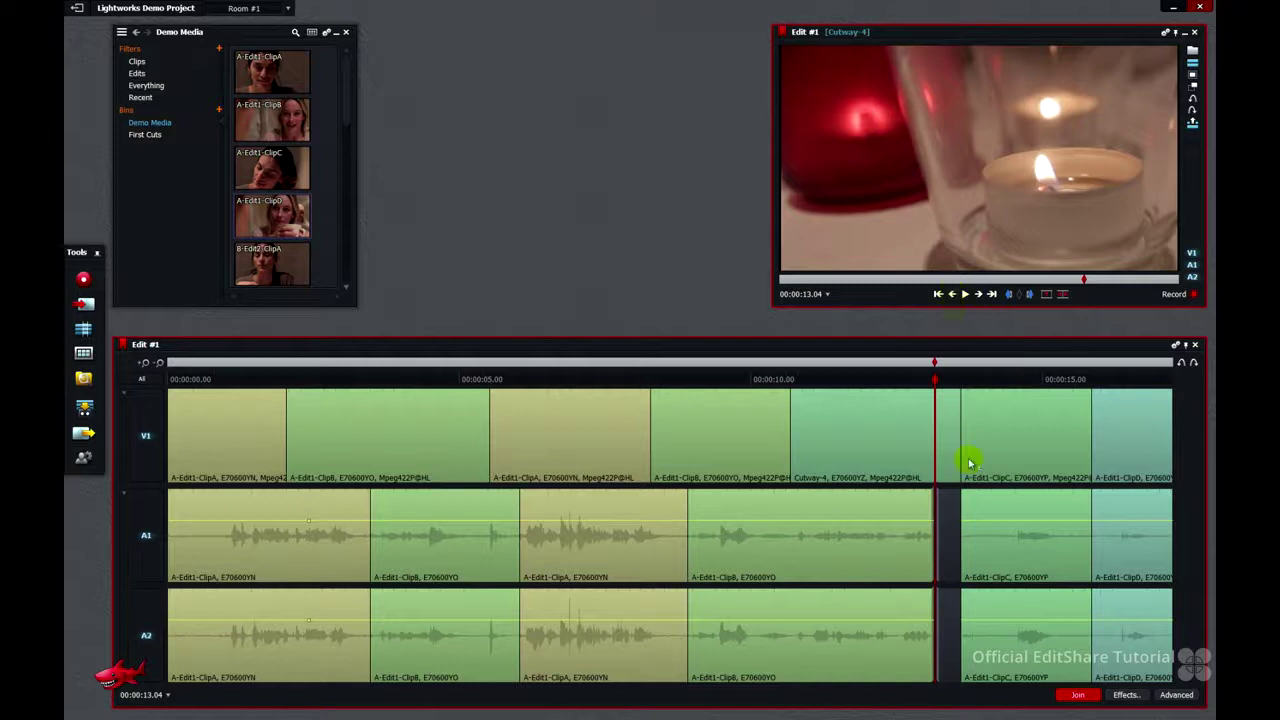
{"action": "left_click", "coordinate": [1078, 696]}
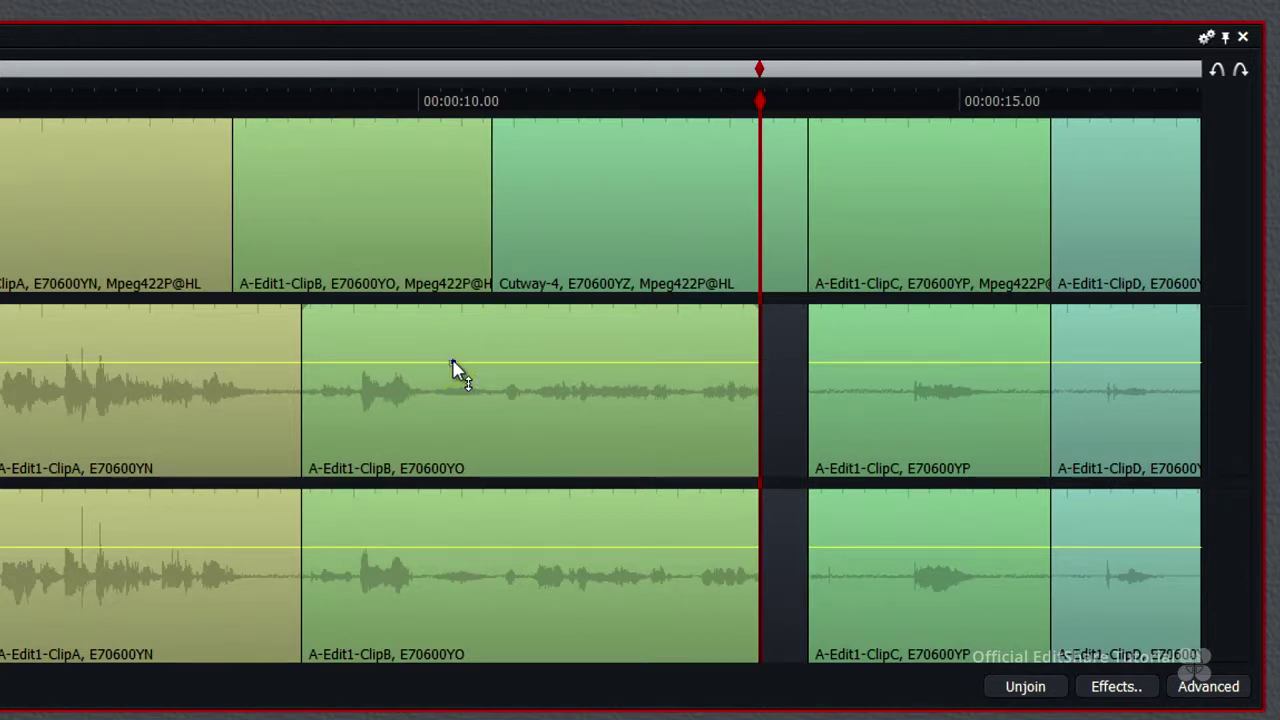
- Keyframe Clip B's A1 and A2 level lines and ramp both down to MUTE at the clip end
{"action": "left_click", "coordinate": [452, 364]}
{"action": "left_click_drag", "start_coordinate": [733, 366], "coordinate": [788, 540]}
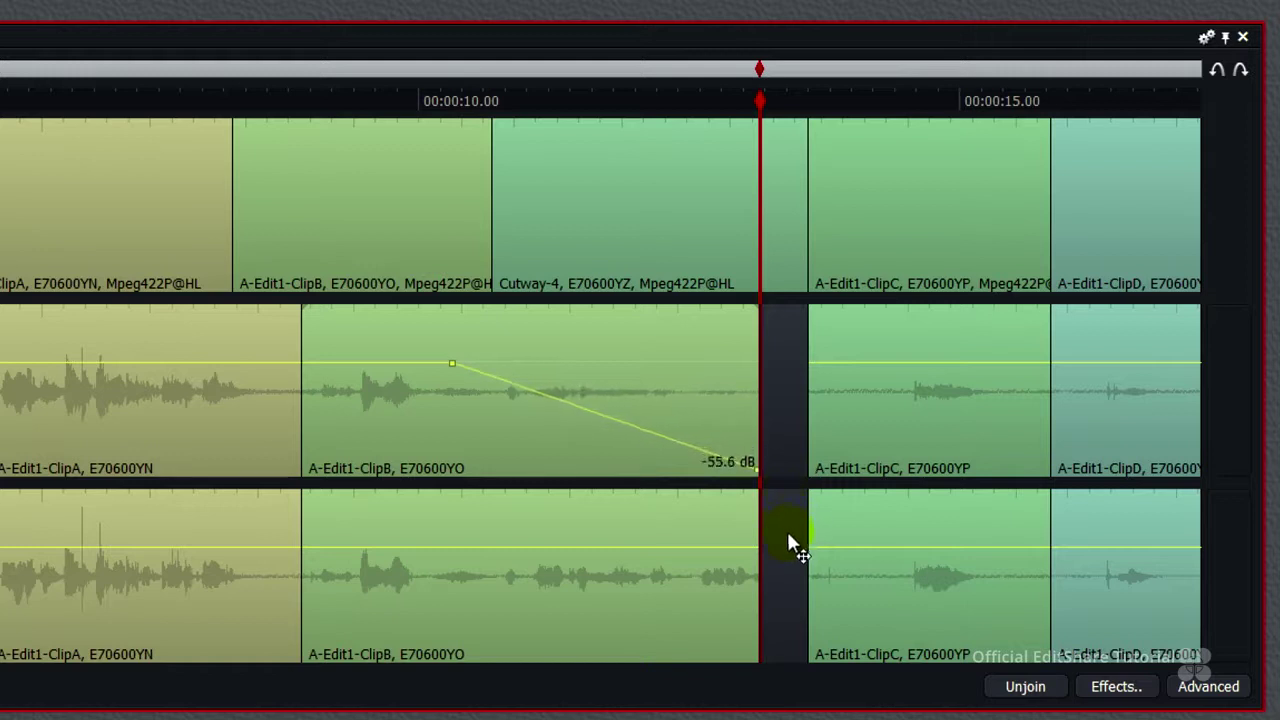
{"action": "left_click_drag", "start_coordinate": [788, 538], "coordinate": [789, 551]}
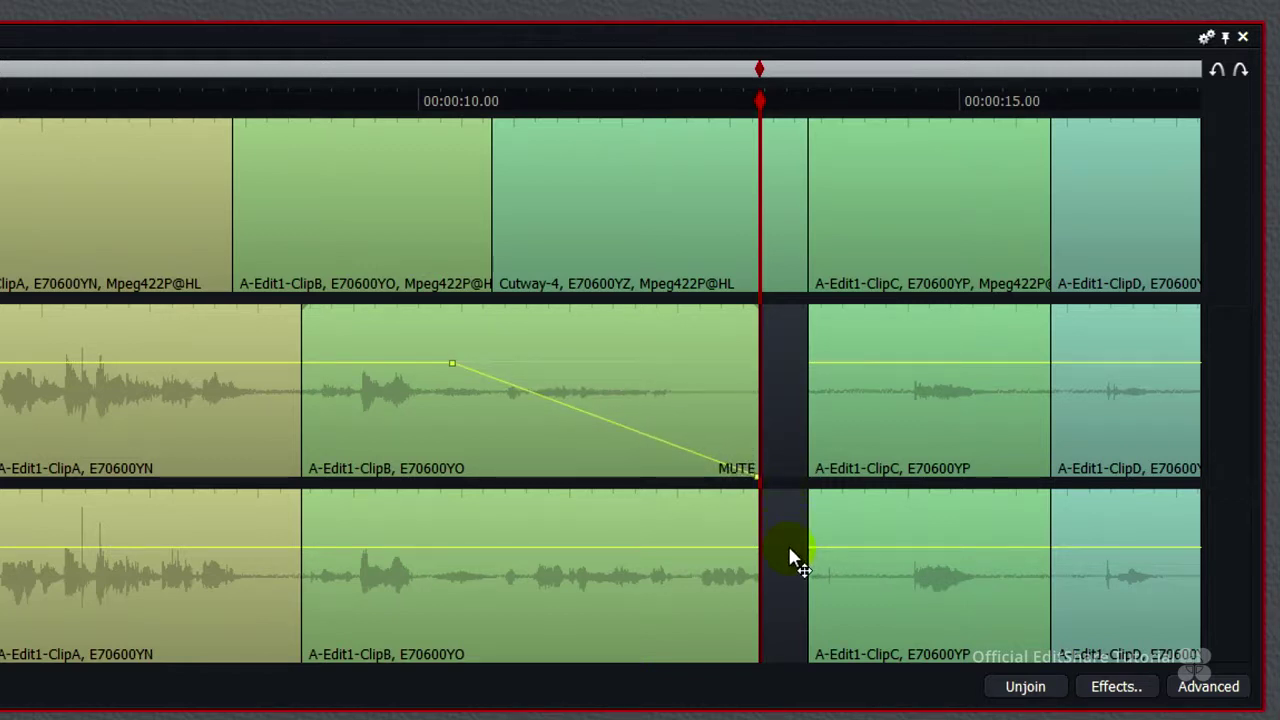
{"action": "left_click", "coordinate": [462, 553]}
{"action": "left_click_drag", "start_coordinate": [462, 553], "coordinate": [790, 718]}
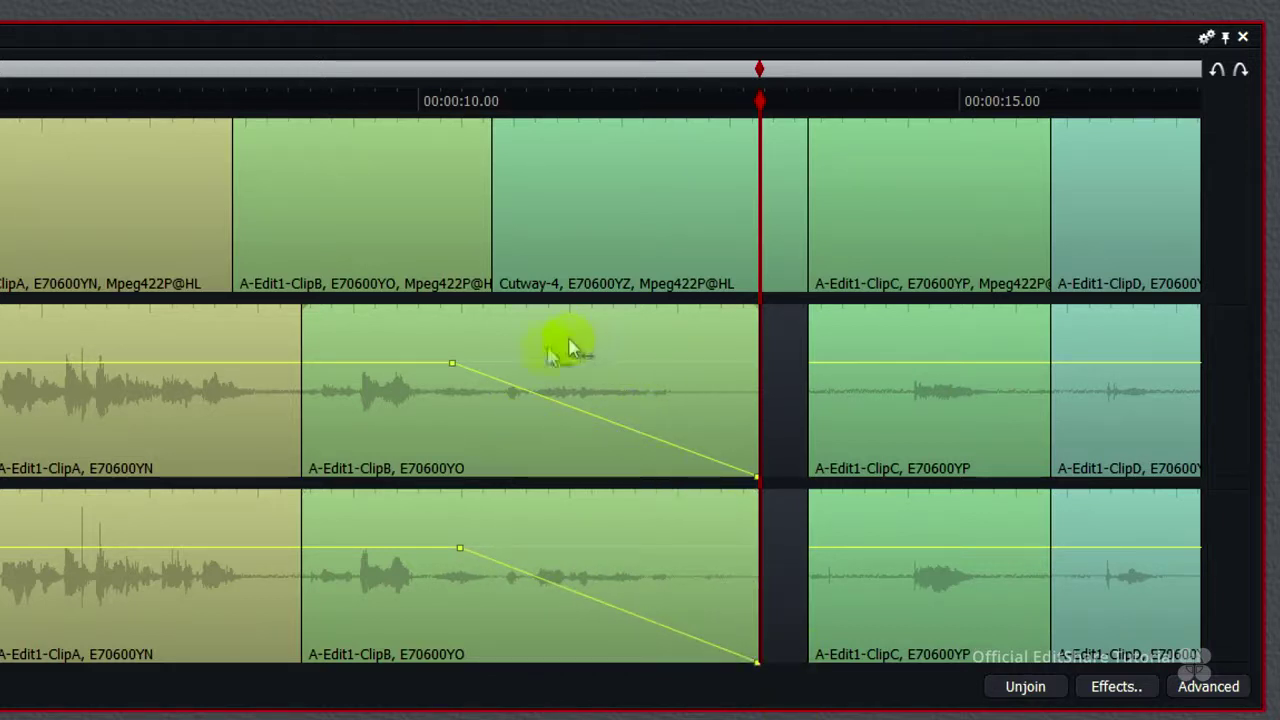